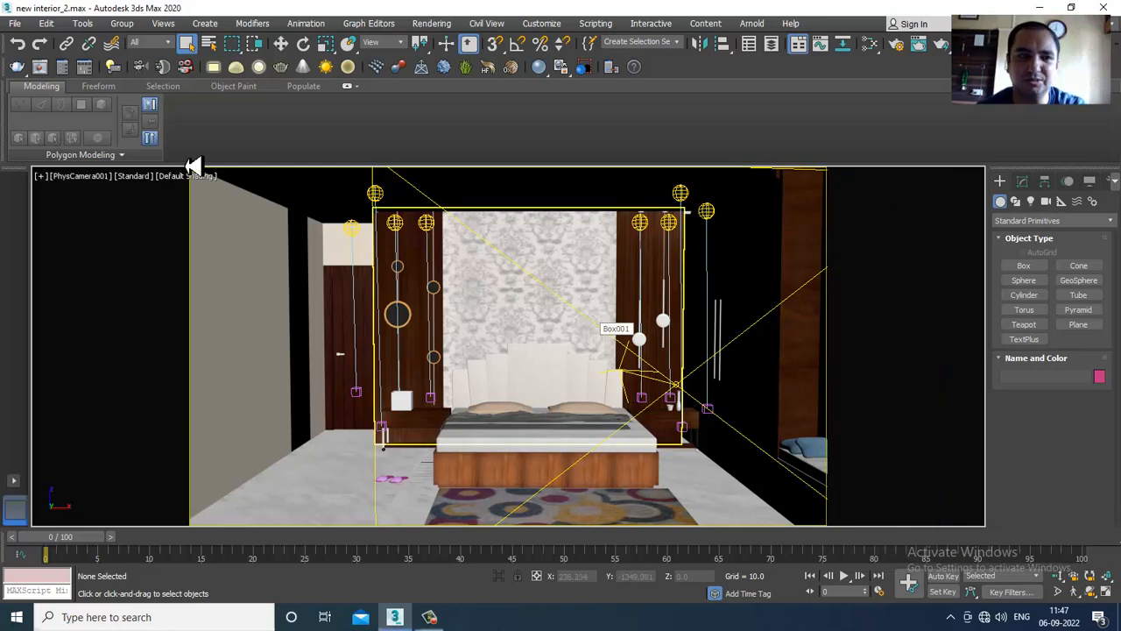
# Collapse the modelling ribbon and examine the bedroom's bed wall and ceiling lights from the Perspective view.
pyautogui.doubleClick(48, 87)
pyautogui.click(562, 236)
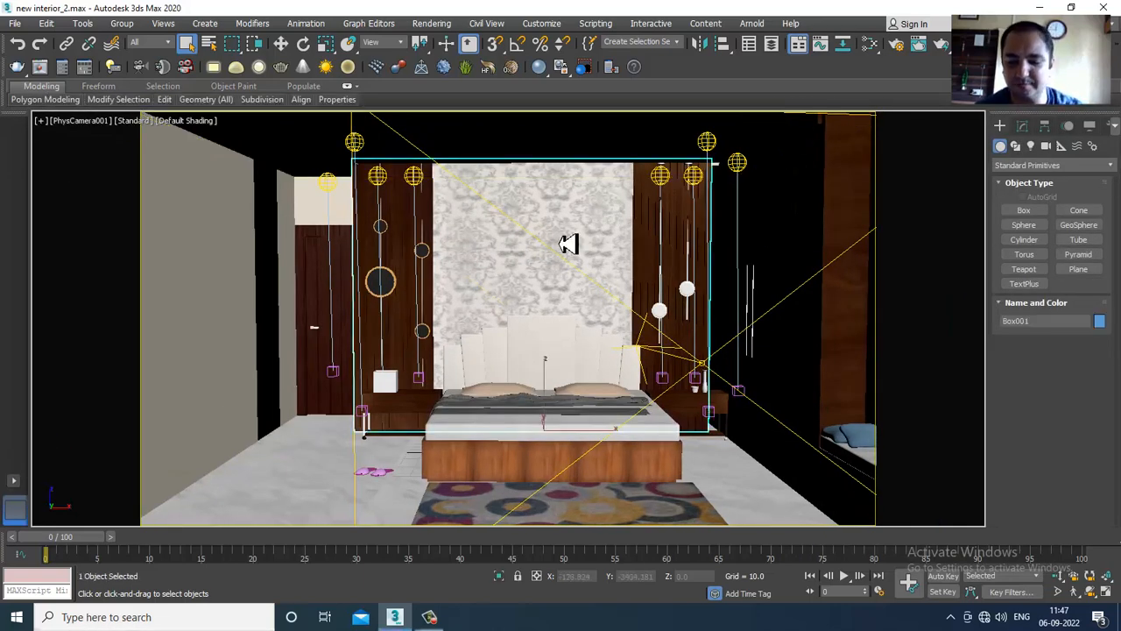
pyautogui.press('p')
pyautogui.scroll(-6, 573, 306)
pyautogui.scroll(6, 573, 325)
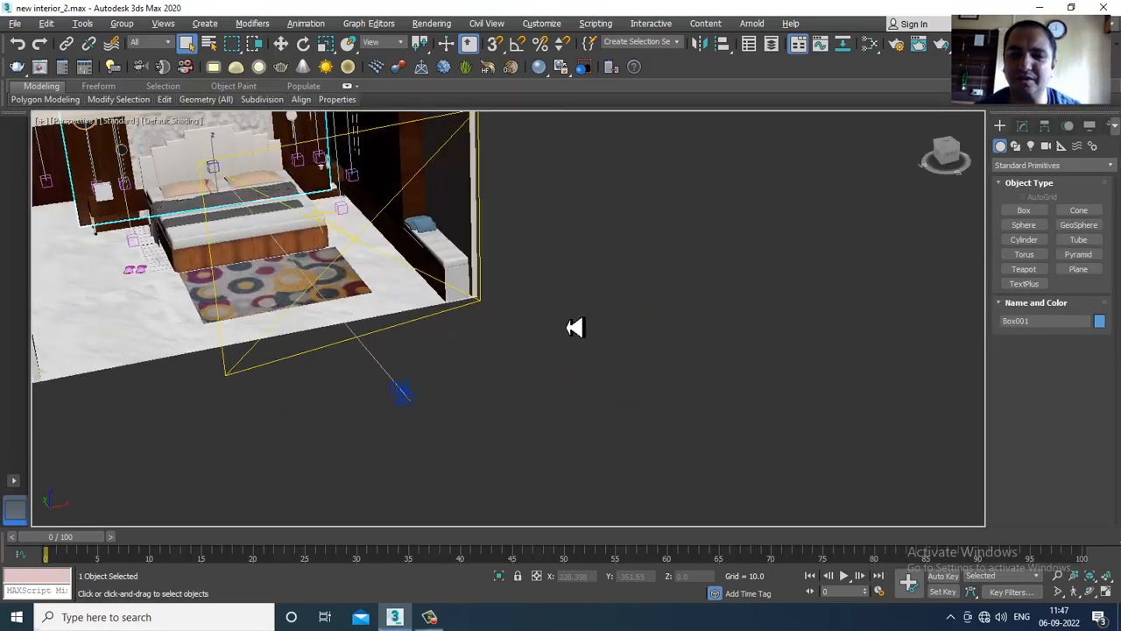
pyautogui.keyDown('alt'); pyautogui.moveTo(771, 316); pyautogui.dragTo(731, 313, button='middle'); pyautogui.keyUp('alt')
pyautogui.moveTo(547, 259); pyautogui.dragTo(670, 308, button='middle')
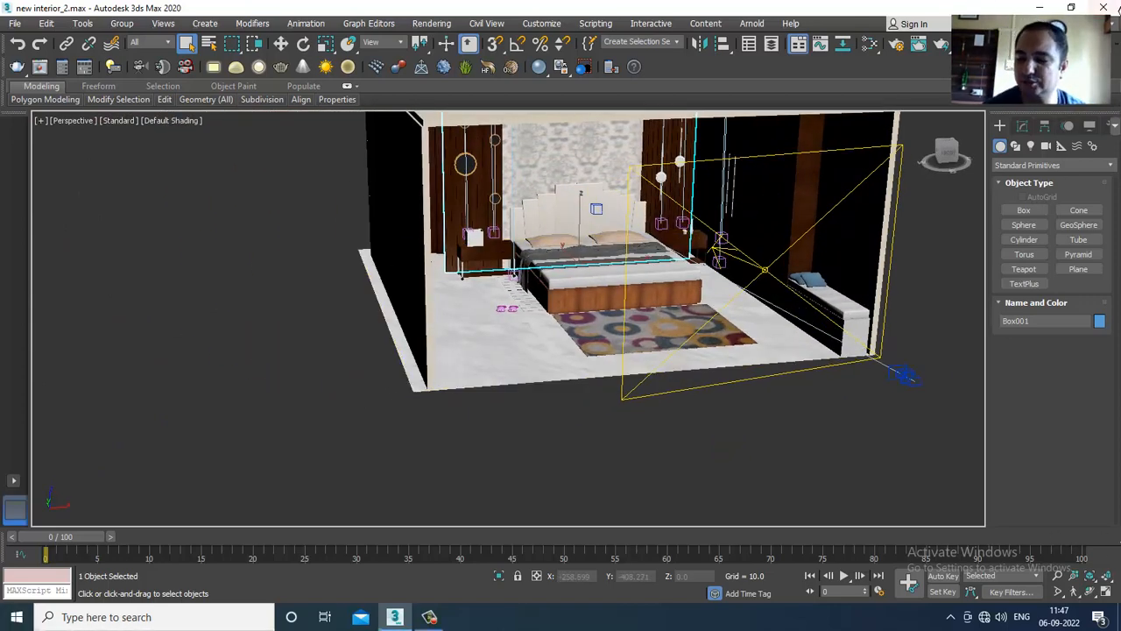
pyautogui.keyDown('alt'); pyautogui.moveTo(679, 352); pyautogui.dragTo(650, 327, button='middle'); pyautogui.keyUp('alt')
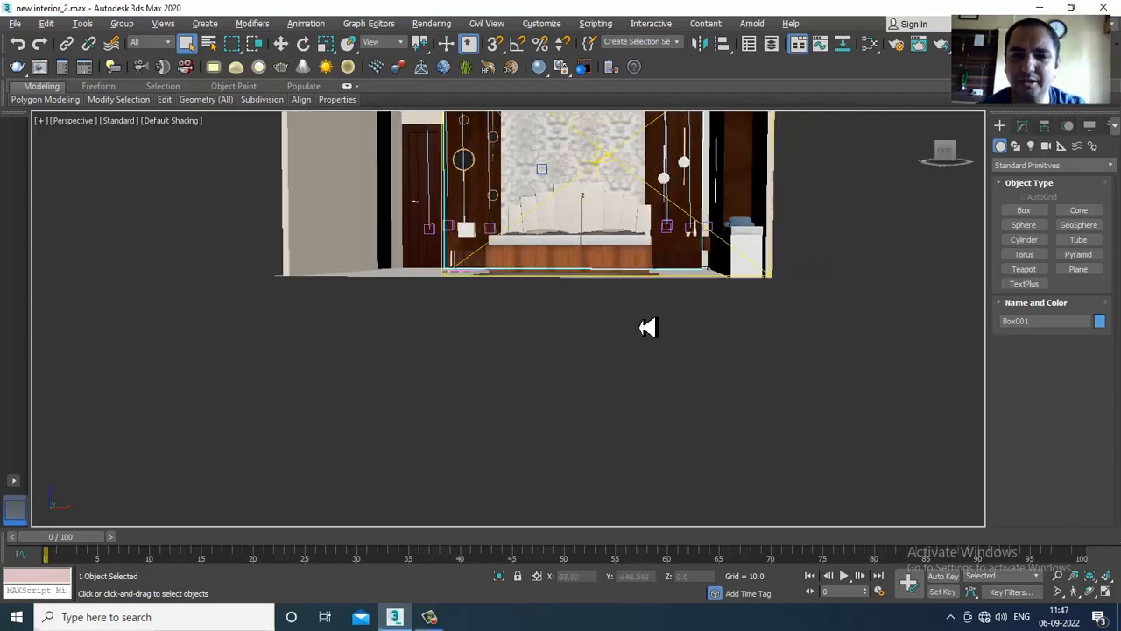
pyautogui.moveTo(613, 261); pyautogui.dragTo(651, 353, button='middle')
pyautogui.scroll(3, 651, 340)
pyautogui.moveTo(574, 254); pyautogui.dragTo(632, 359, button='middle')
pyautogui.keyDown('alt'); pyautogui.moveTo(632, 359); pyautogui.dragTo(675, 270, button='middle'); pyautogui.keyUp('alt')
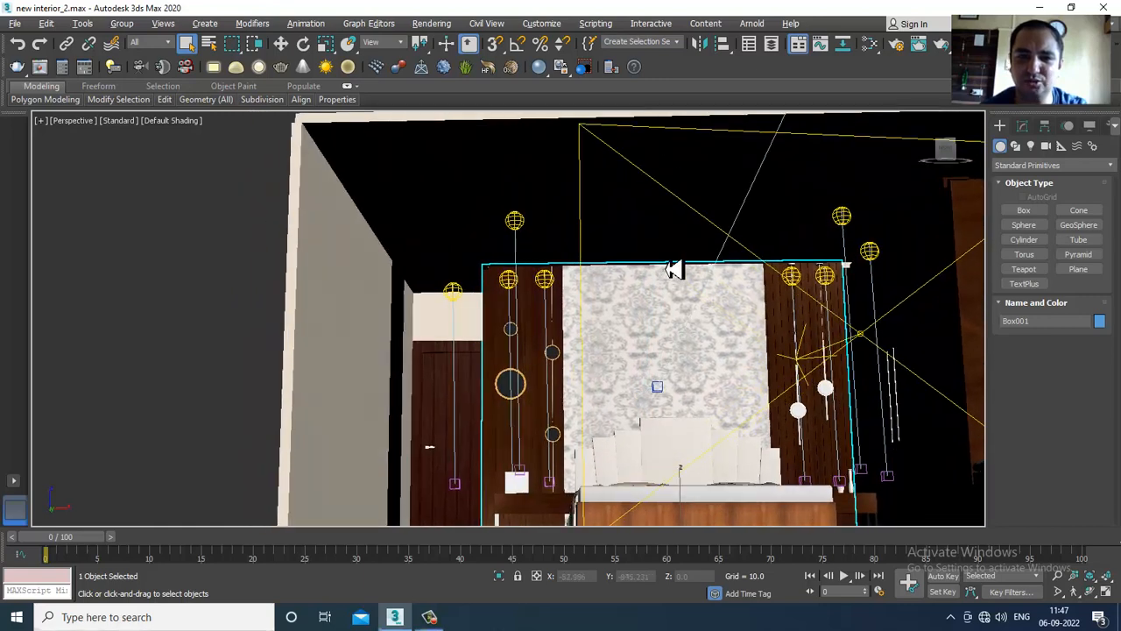
pyautogui.moveTo(605, 273); pyautogui.dragTo(586, 283, button='middle')
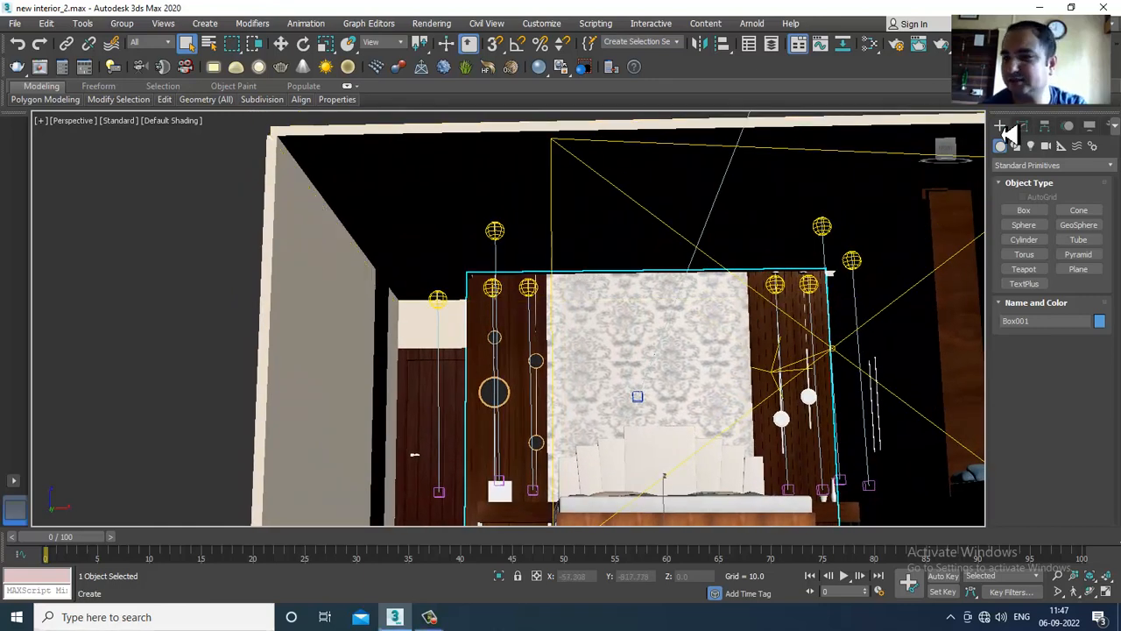
# Start the Cylinder primitive, show all four viewports and switch the Top view to wireframe.
pyautogui.click(1023, 239)
pyautogui.hotkey('alt', 'w')
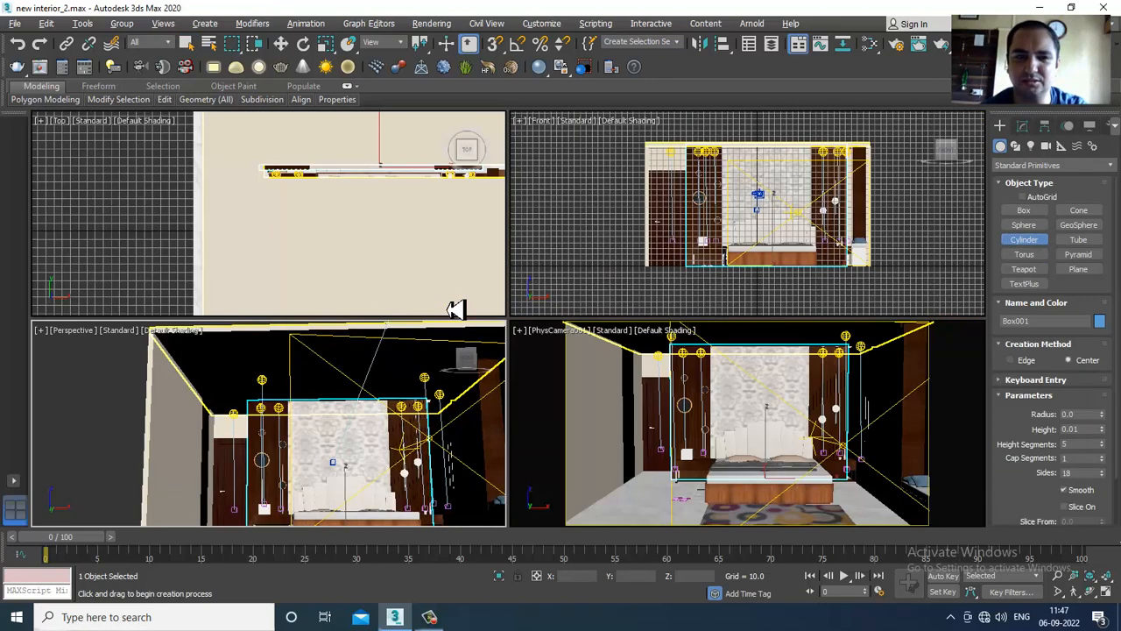
pyautogui.scroll(-6, 383, 248)
pyautogui.press('F3')
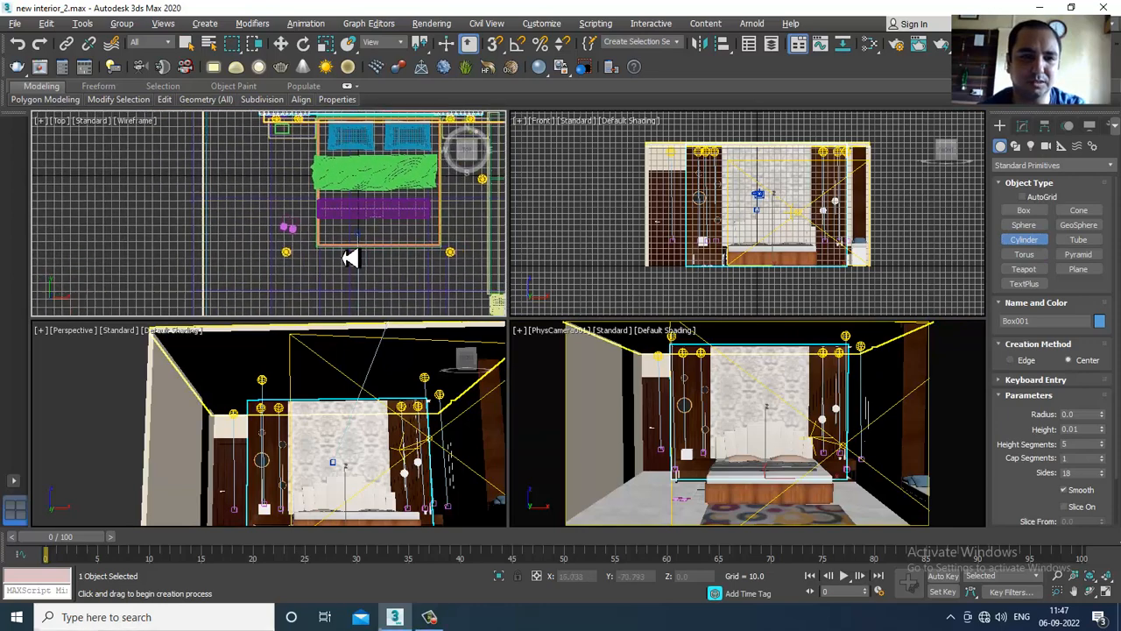
# Create a flat cylinder with a radius of about 1.1 at the light near the bed's front right corner in the Top view.
pyautogui.scroll(5, 349, 257)
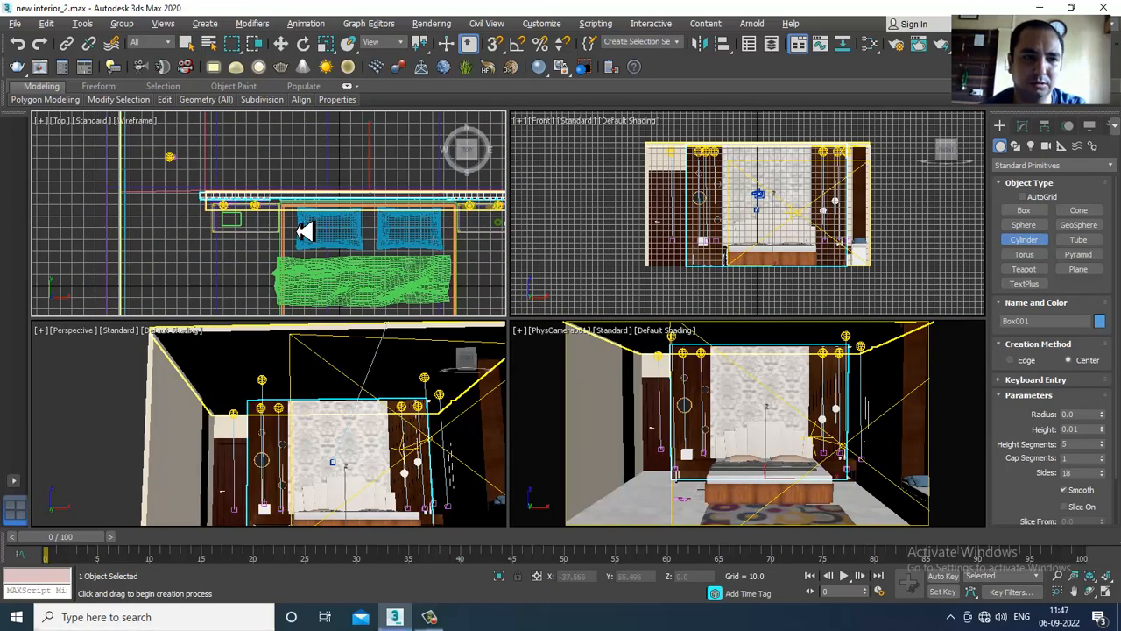
pyautogui.moveTo(258, 200); pyautogui.dragTo(160, 112, button='middle')
pyautogui.scroll(2, 321, 220)
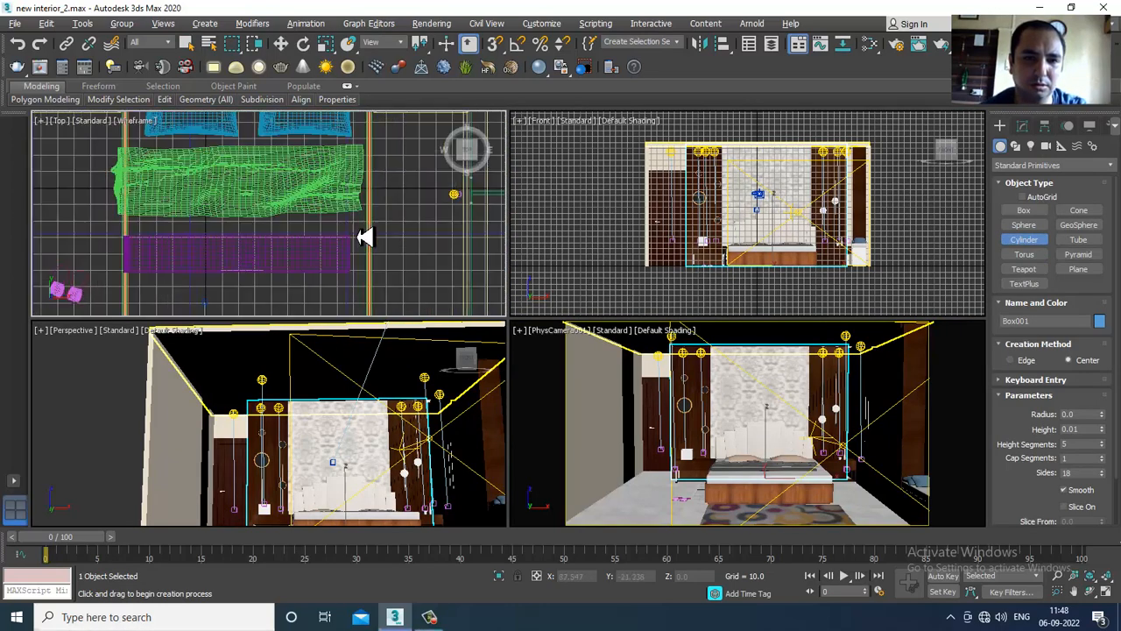
pyautogui.moveTo(433, 241); pyautogui.dragTo(420, 113, button='middle')
pyautogui.scroll(3, 399, 216)
pyautogui.scroll(2, 403, 217)
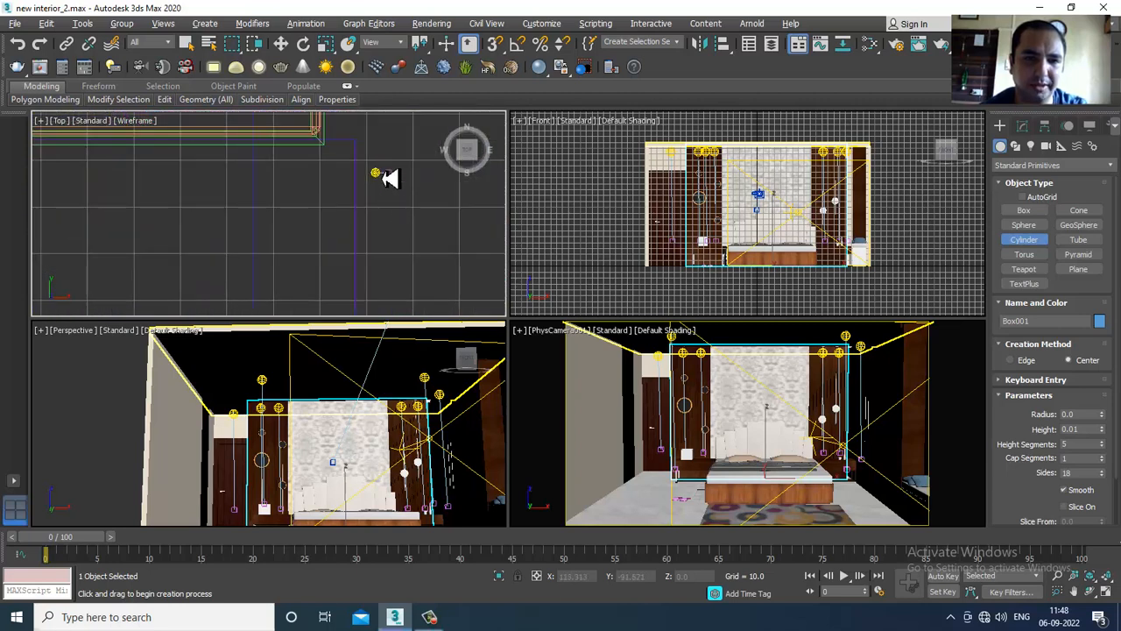
pyautogui.moveTo(383, 182); pyautogui.dragTo(383, 183)
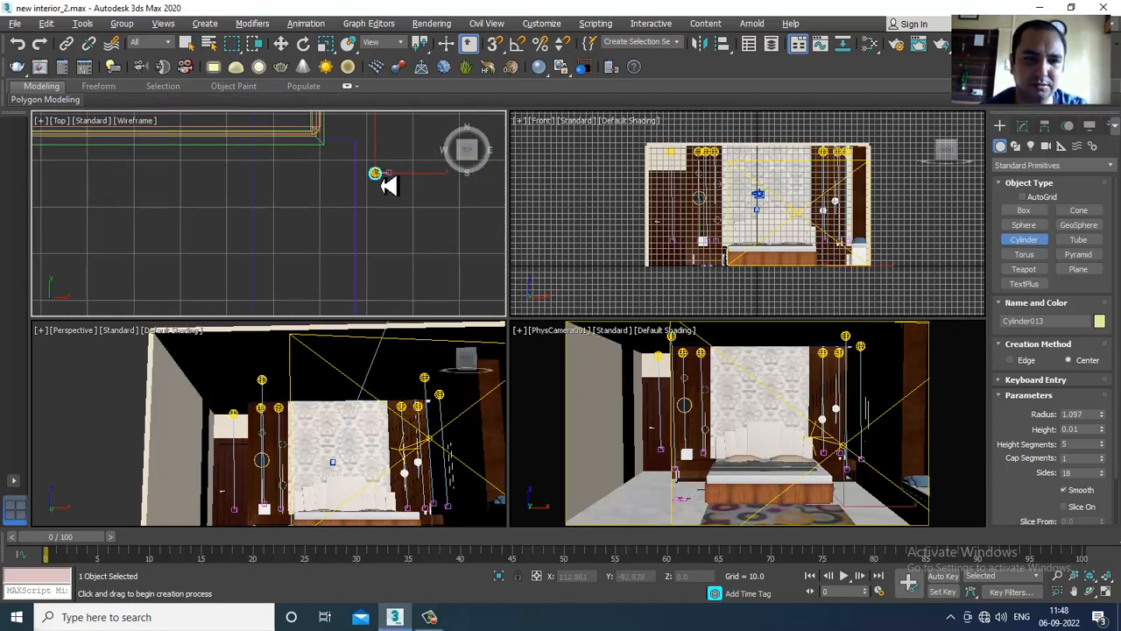
pyautogui.click(382, 182)
pyautogui.rightClick(382, 183)
# Scale up the new cylinder and raise it just above its light near the ceiling, to Z about 202.5.
pyautogui.moveTo(460, 457); pyautogui.dragTo(625, 430, button='middle')
pyautogui.hotkey('alt', 'w')
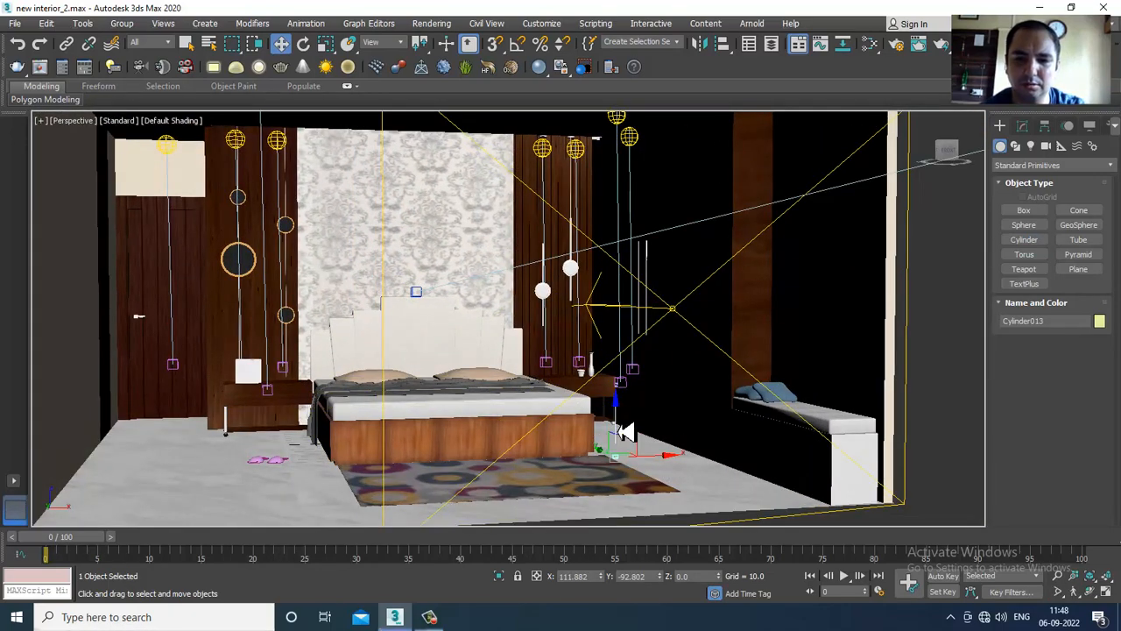
pyautogui.press('r')
pyautogui.keyDown('alt'); pyautogui.moveTo(633, 110); pyautogui.dragTo(625, 324, button='middle'); pyautogui.keyUp('alt')
pyautogui.moveTo(621, 324); pyautogui.dragTo(679, 136)
pyautogui.scroll(2, 679, 136)
pyautogui.press('w')
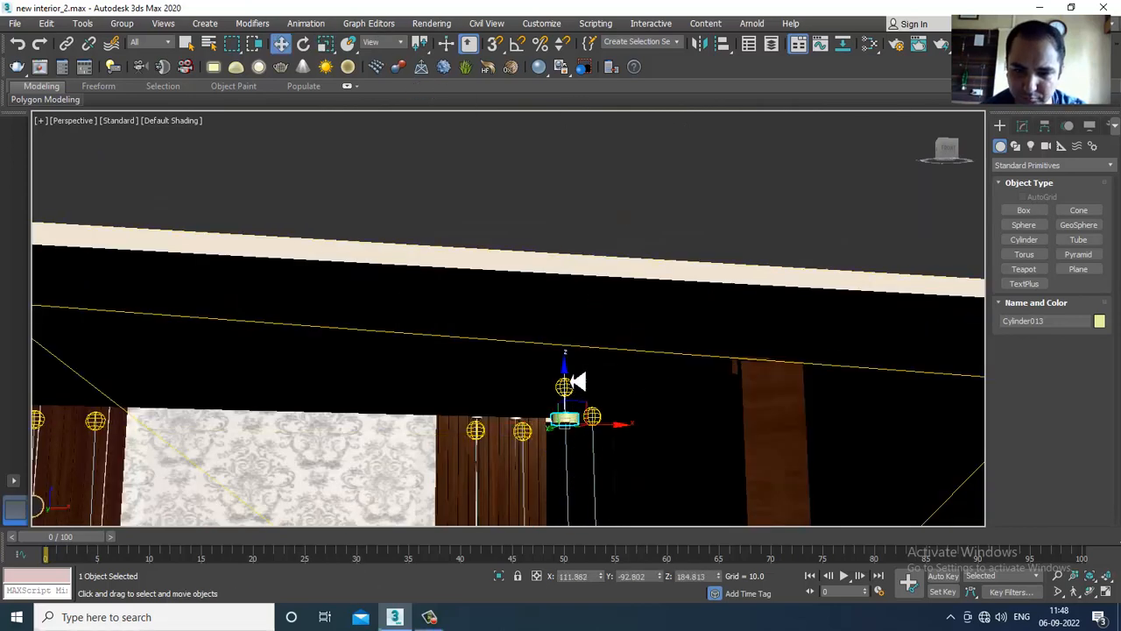
pyautogui.moveTo(573, 379); pyautogui.dragTo(580, 333)
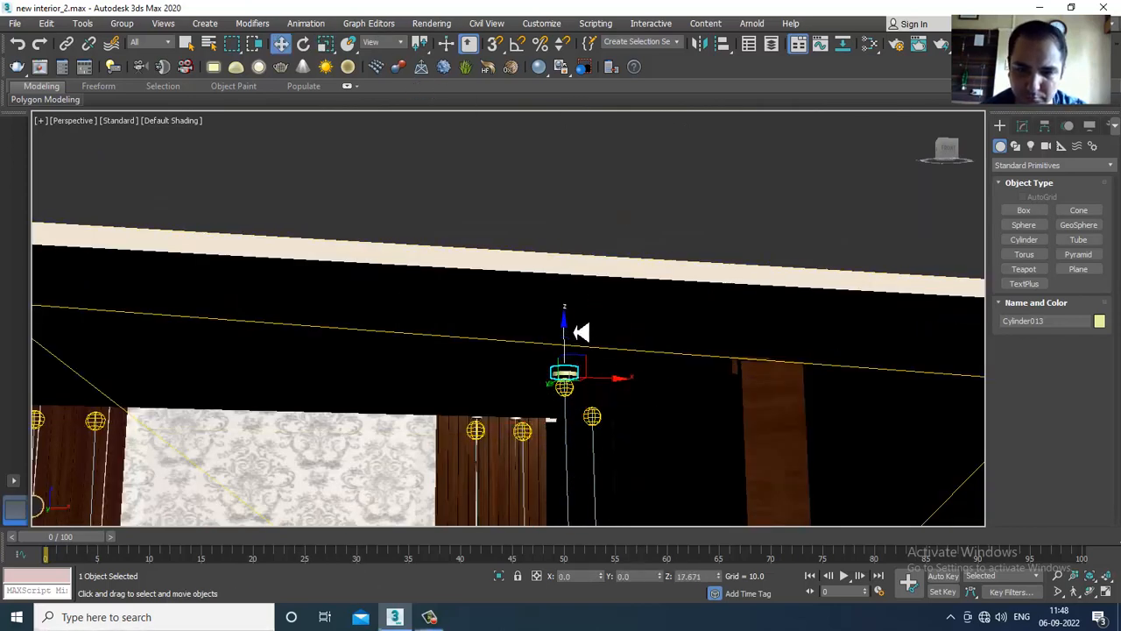
pyautogui.moveTo(574, 361)
pyautogui.keyDown('alt'); pyautogui.mouseDown(button='middle')
pyautogui.moveTo(594, 388)
pyautogui.moveTo(560, 368)
pyautogui.mouseUp(button='middle'); pyautogui.keyUp('alt')
# Clone the cylinder once as a Copy onto the light on the opposite side of the bed, at X about -86.3.
pyautogui.hotkey('alt', 'w')
pyautogui.moveTo(334, 298); pyautogui.dragTo(315, 290, button='middle')
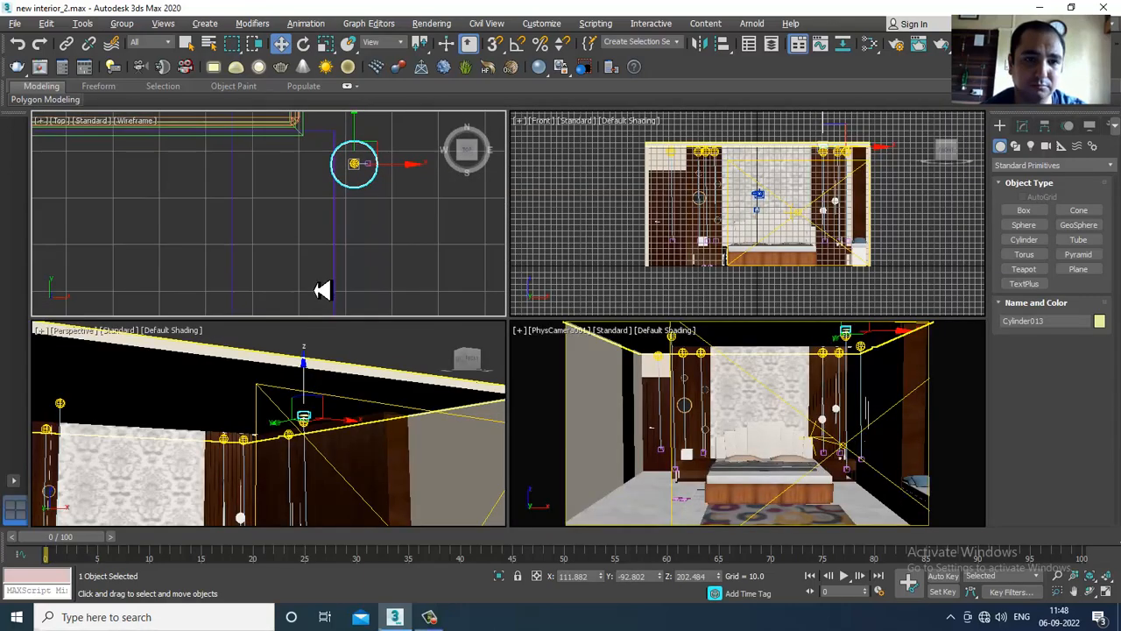
pyautogui.hotkey('alt', 'w')
pyautogui.scroll(-4, 402, 257)
pyautogui.scroll(-3, 491, 211)
pyautogui.moveTo(543, 218); pyautogui.dragTo(500, 416, button='middle')
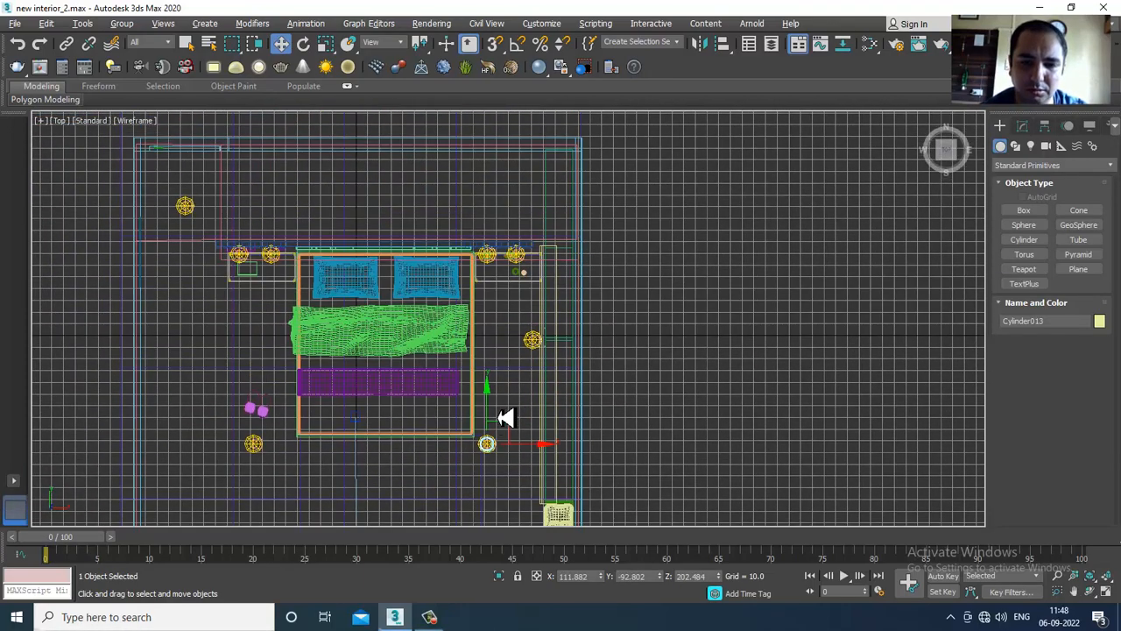
pyautogui.keyDown('shift'); pyautogui.moveTo(526, 453); pyautogui.dragTo(298, 485); pyautogui.keyUp('shift')
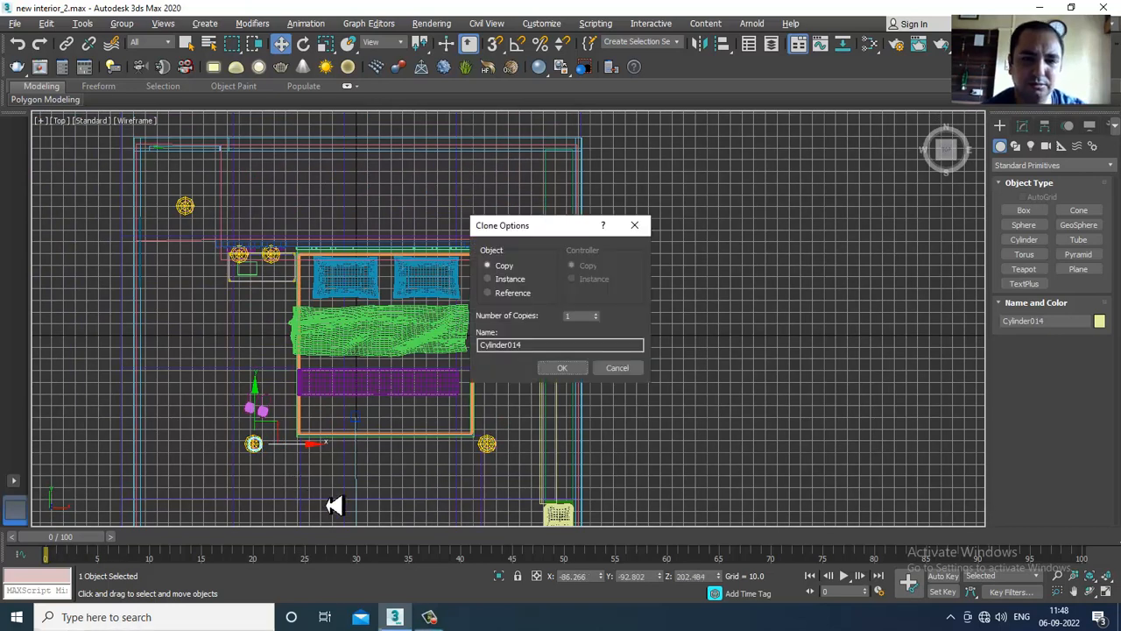
pyautogui.click(562, 370)
# Select both ceiling cylinders and assign them a new VRayLightMtl material.
pyautogui.hotkey('alt', 'w')
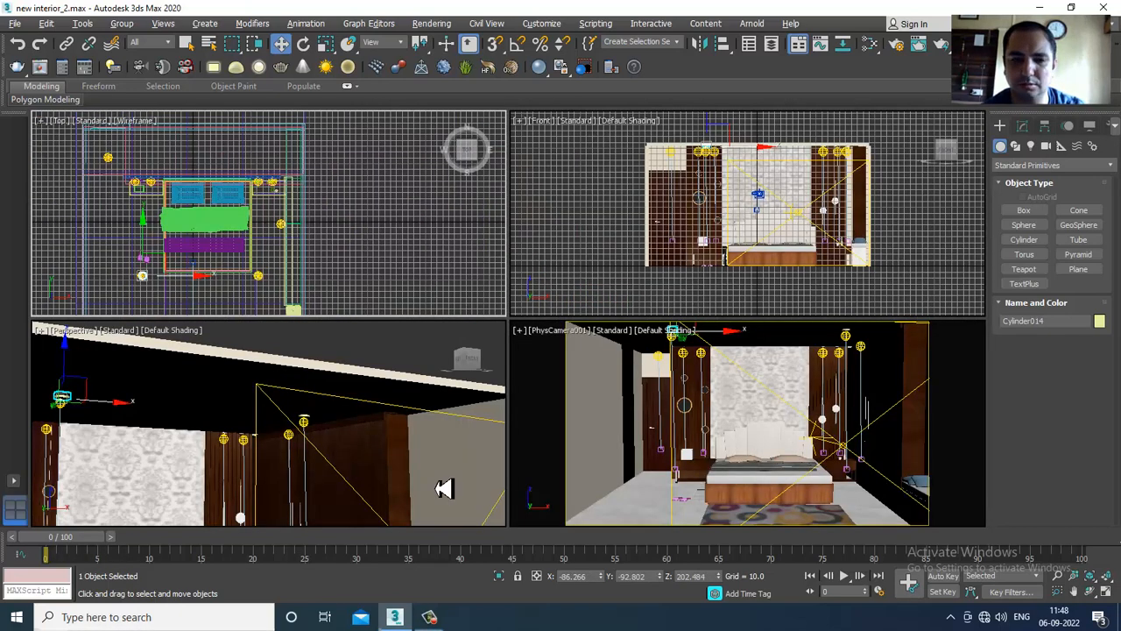
pyautogui.rightClick(420, 464)
pyautogui.hotkey('alt', 'w')
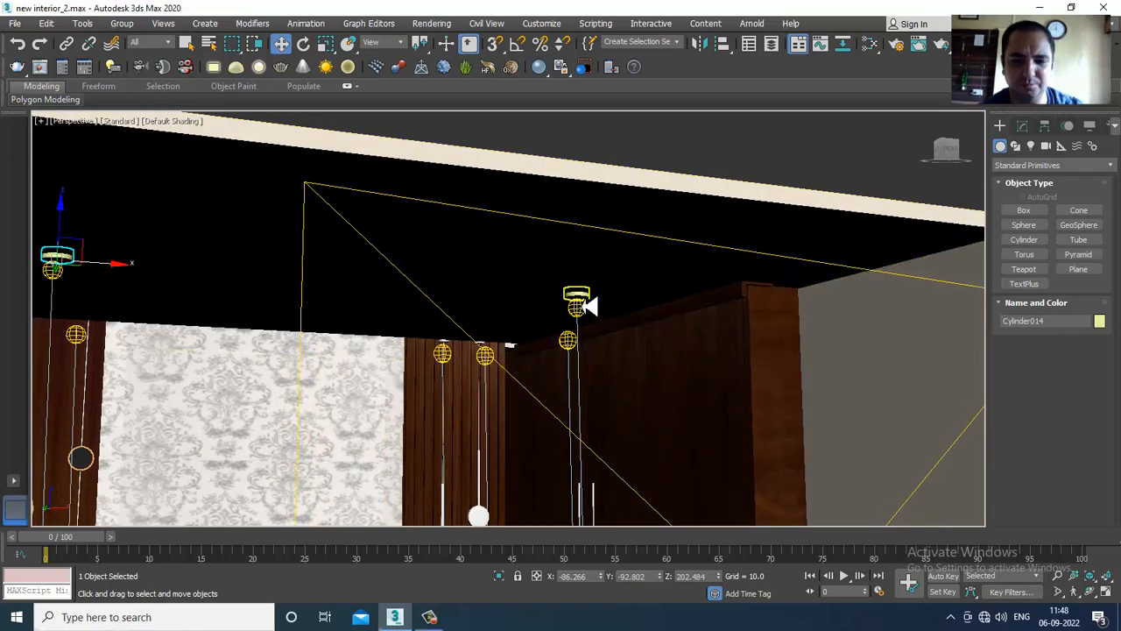
pyautogui.keyDown('ctrl'); pyautogui.click(581, 305); pyautogui.keyUp('ctrl')
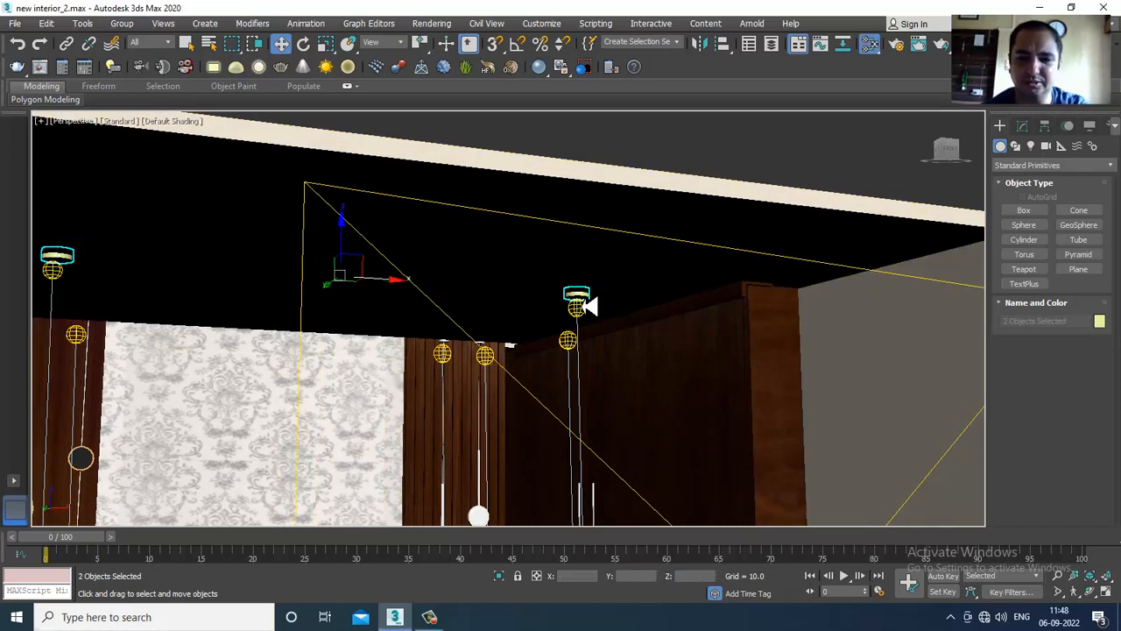
pyautogui.press('m')
pyautogui.moveTo(524, 415); pyautogui.dragTo(470, 166, button='middle')
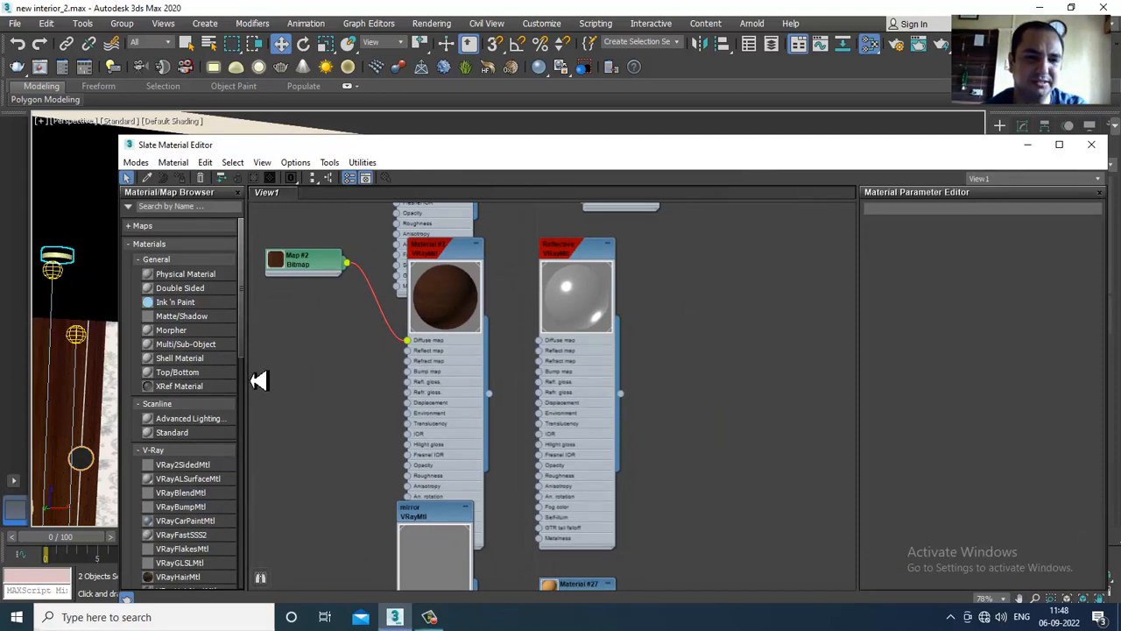
pyautogui.moveTo(249, 352); pyautogui.dragTo(250, 410)
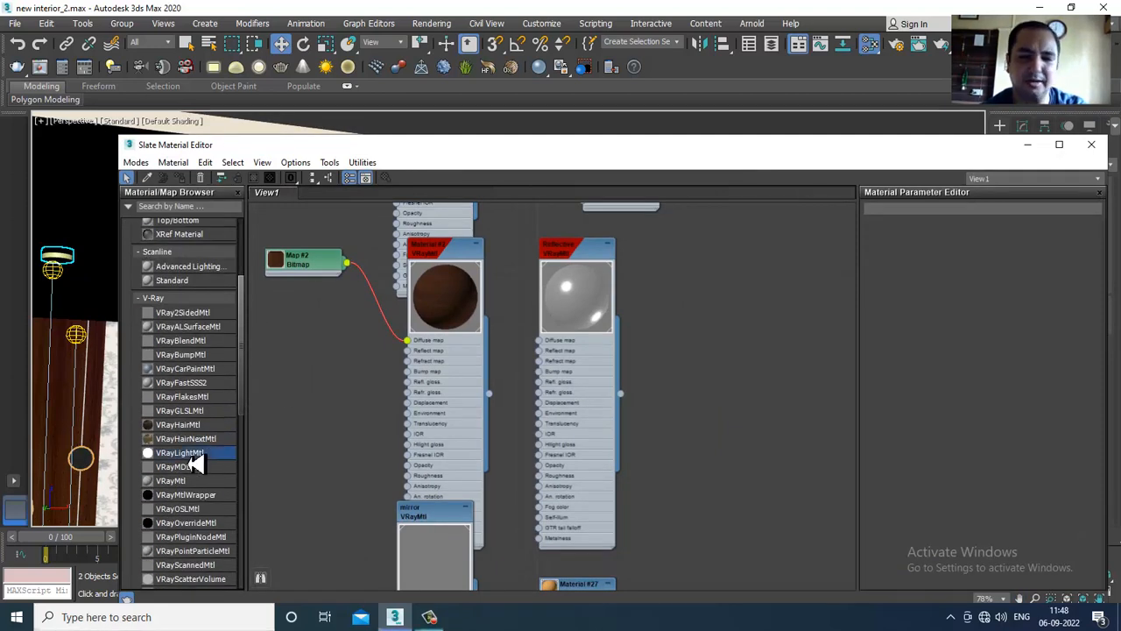
pyautogui.click(702, 450)
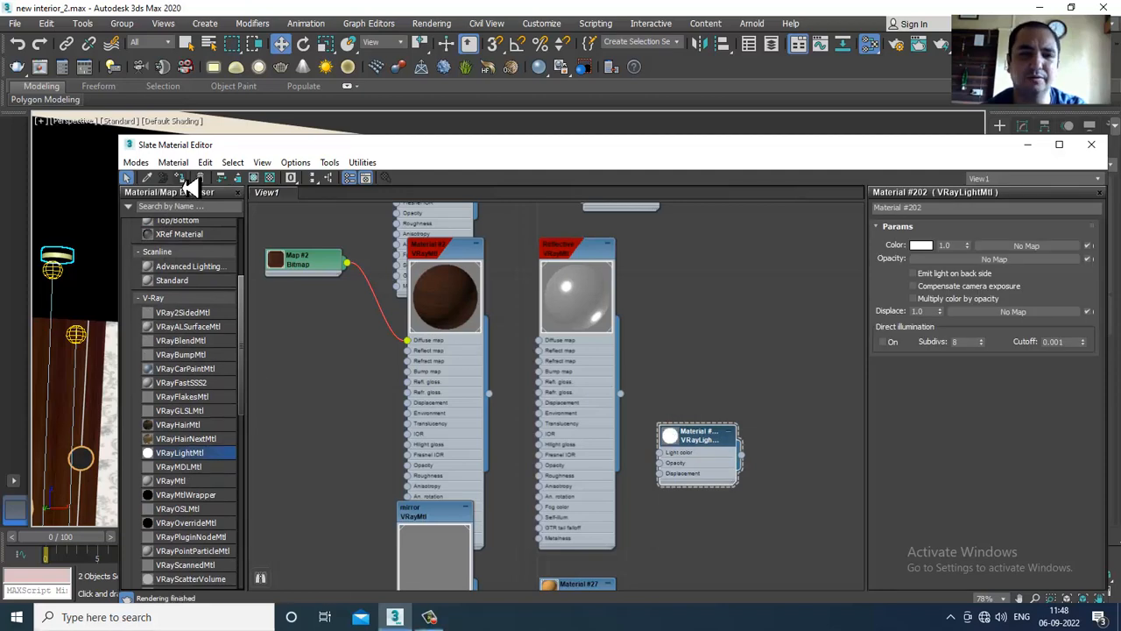
pyautogui.click(1031, 145)
# Preview the room with V-Ray IPR in the maximised PhysCamera001 viewport and close the V-Ray messages window.
pyautogui.scroll(-5, 628, 426)
pyautogui.scroll(4, 656, 400)
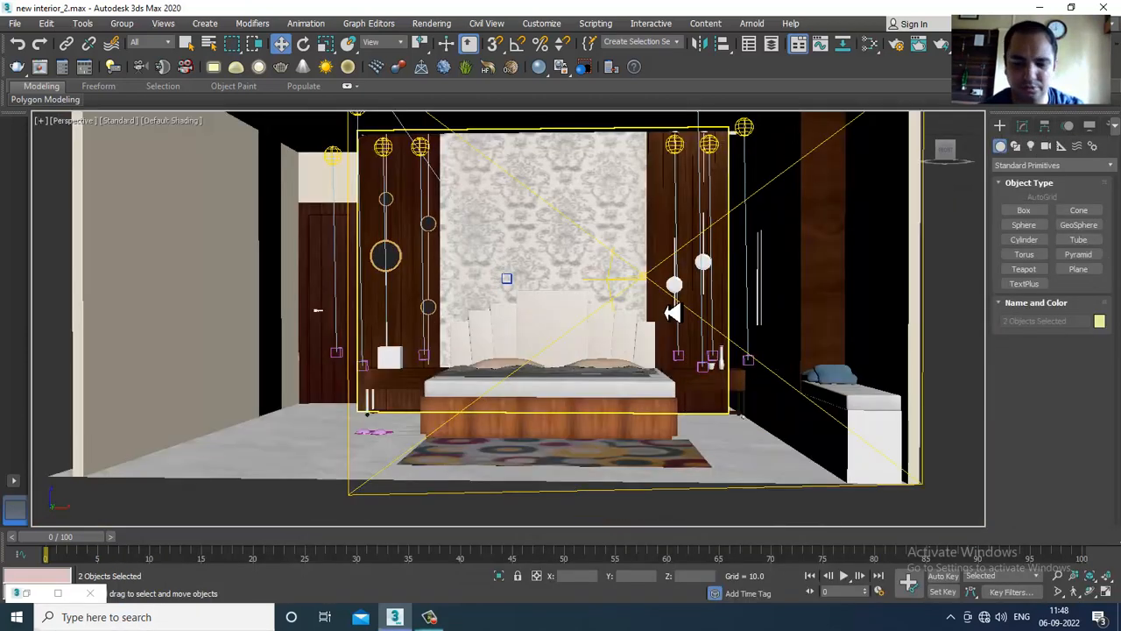
pyautogui.hotkey('alt', 'w')
pyautogui.click(698, 418)
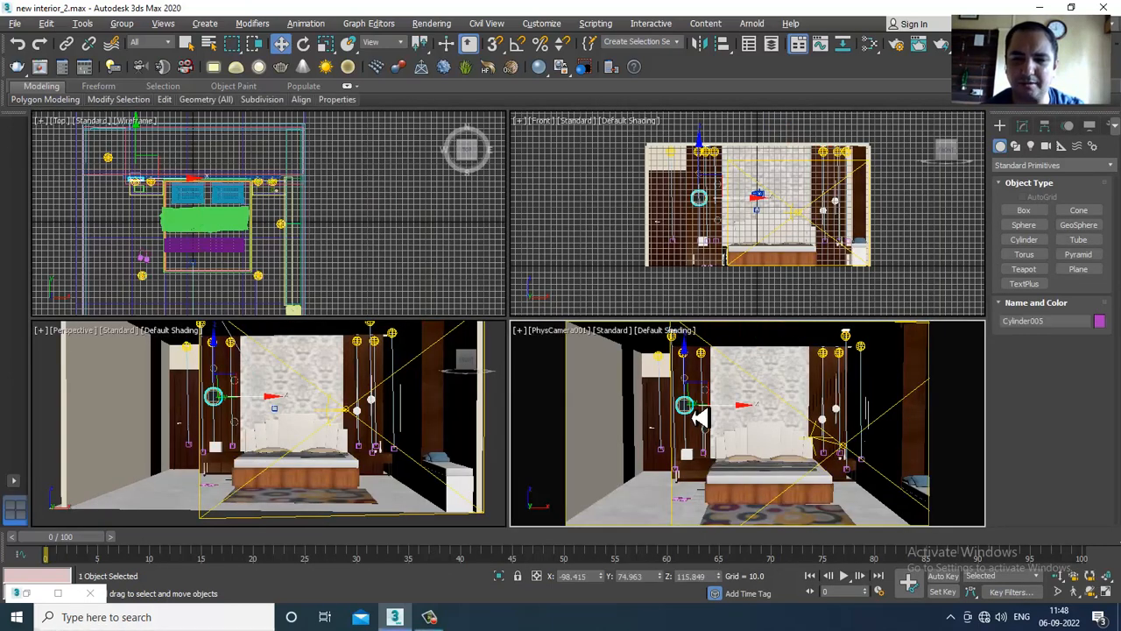
pyautogui.hotkey('alt', 'w')
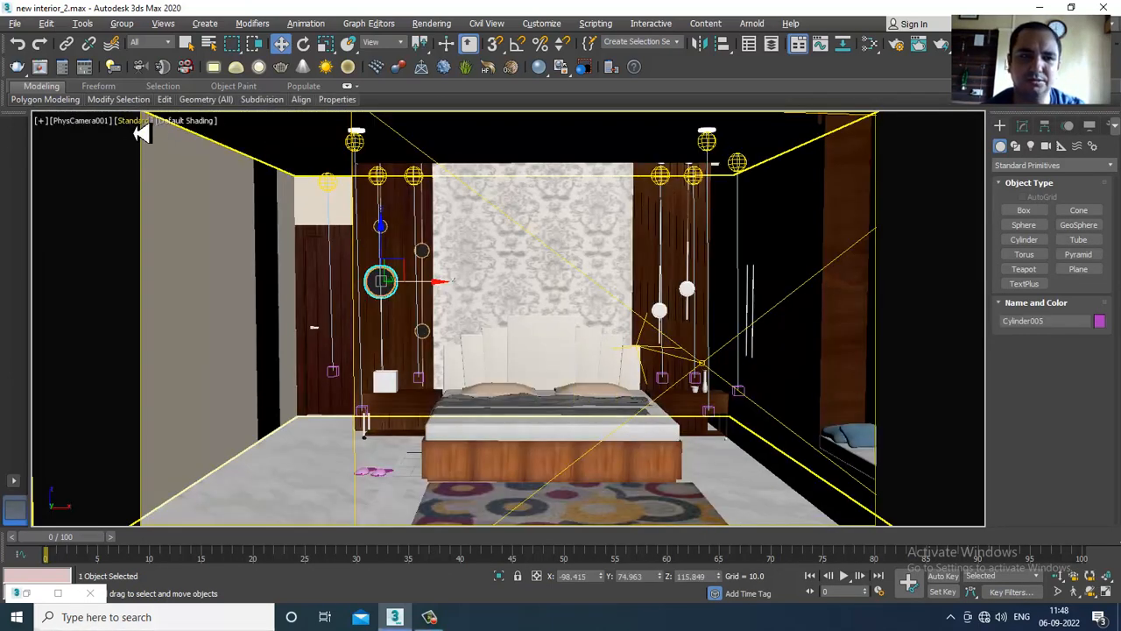
pyautogui.click(138, 121)
pyautogui.click(167, 147)
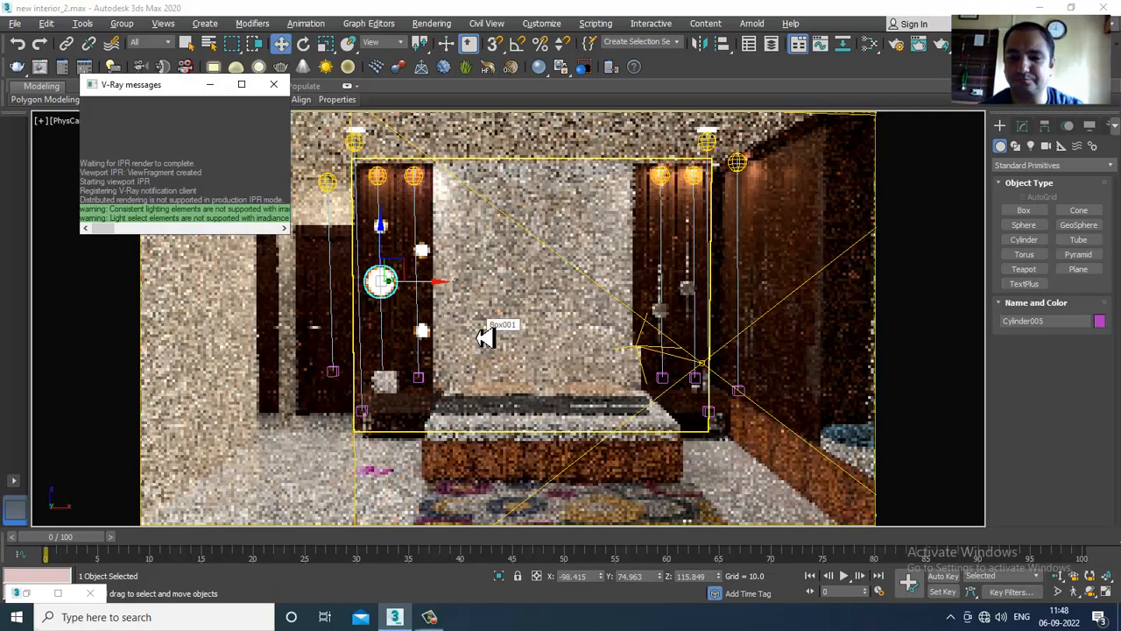
pyautogui.click(273, 86)
# Return to the four-viewport layout and turn off V-Ray IPR in the PhysCamera001 viewport.
pyautogui.hotkey('alt', 'w')
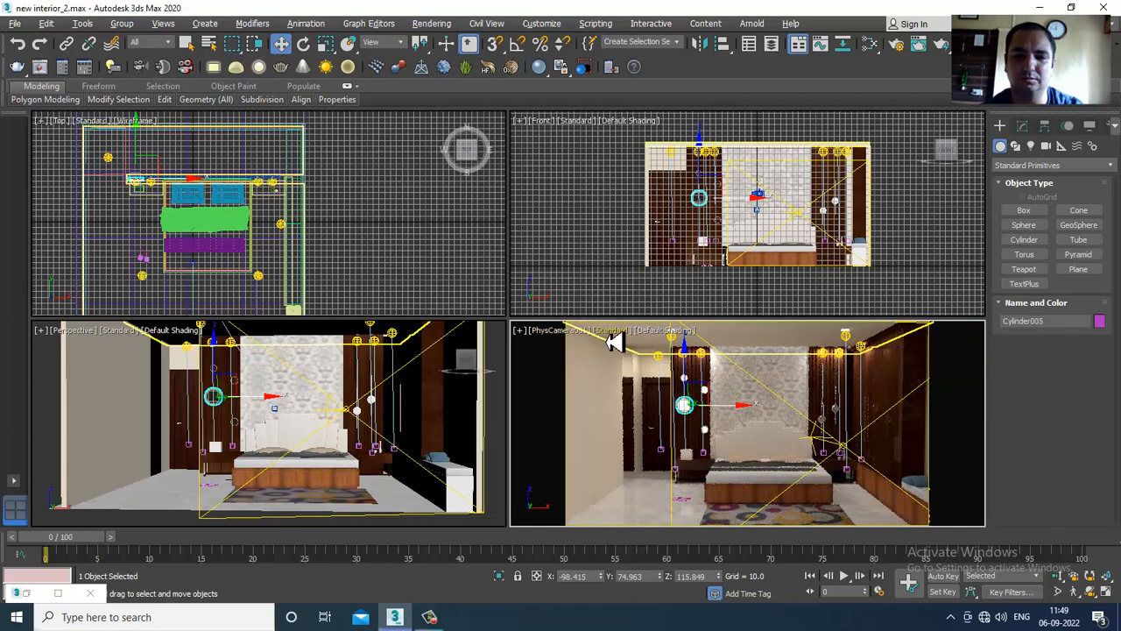
pyautogui.click(624, 331)
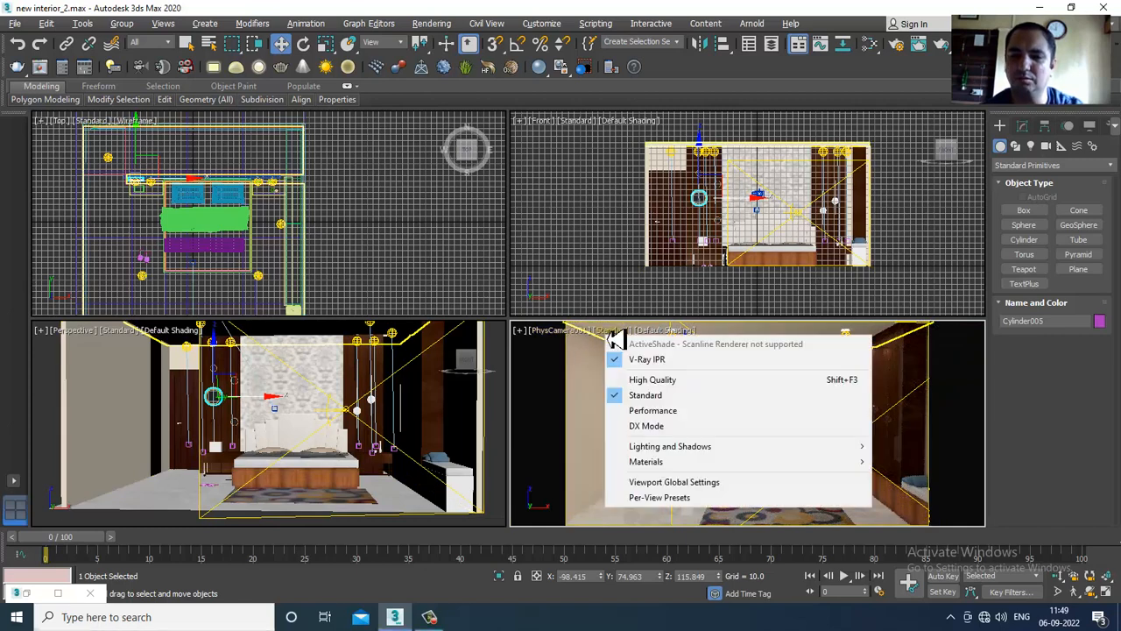
pyautogui.click(663, 359)
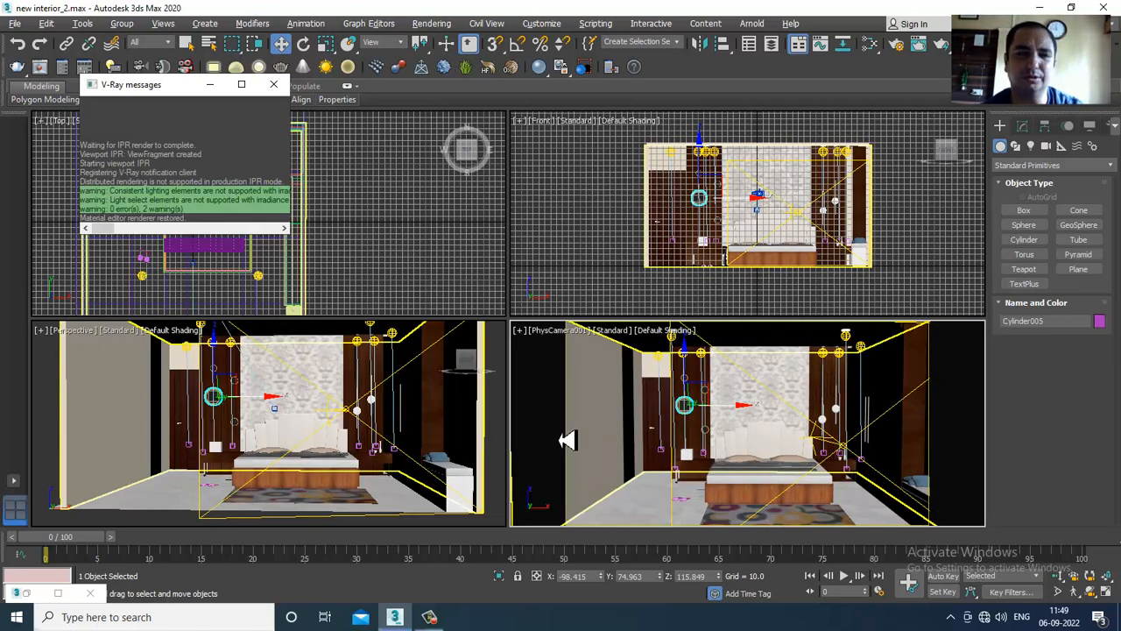
# Switch to the Compact Material Editor and set the first sample slot to a VRayLightMtl material.
pyautogui.press('m')
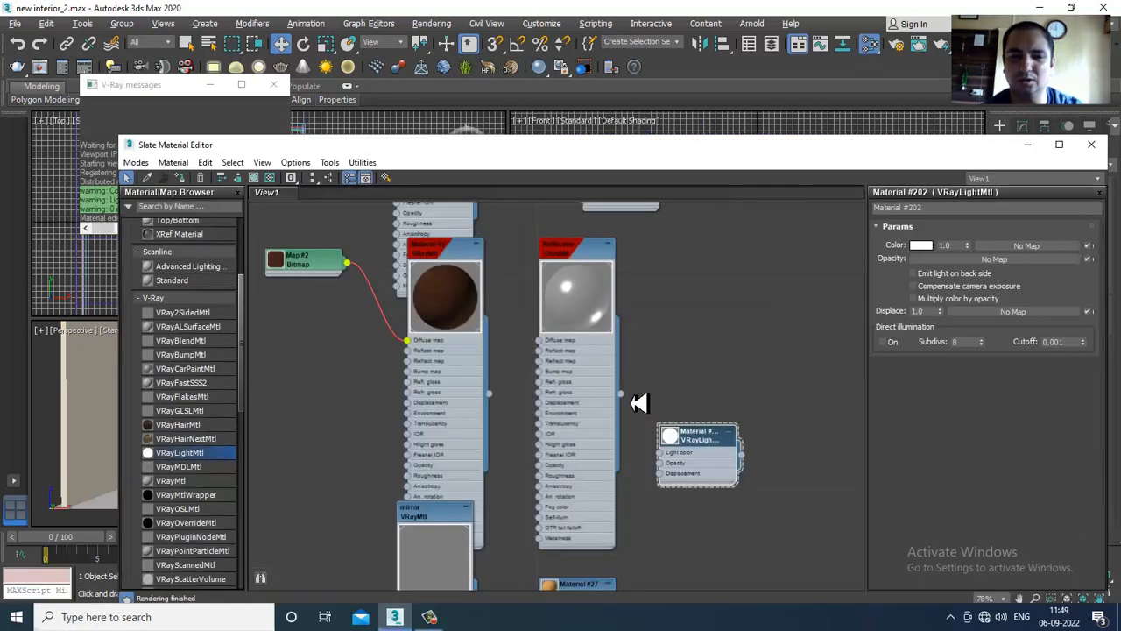
pyautogui.click(136, 162)
pyautogui.click(156, 179)
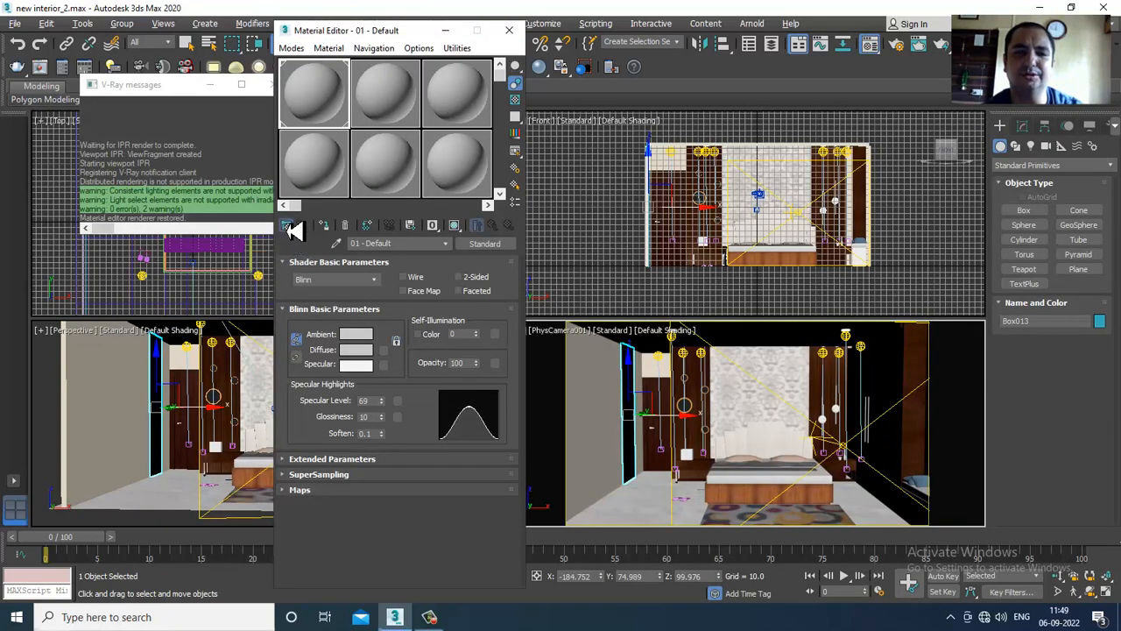
pyautogui.click(290, 227)
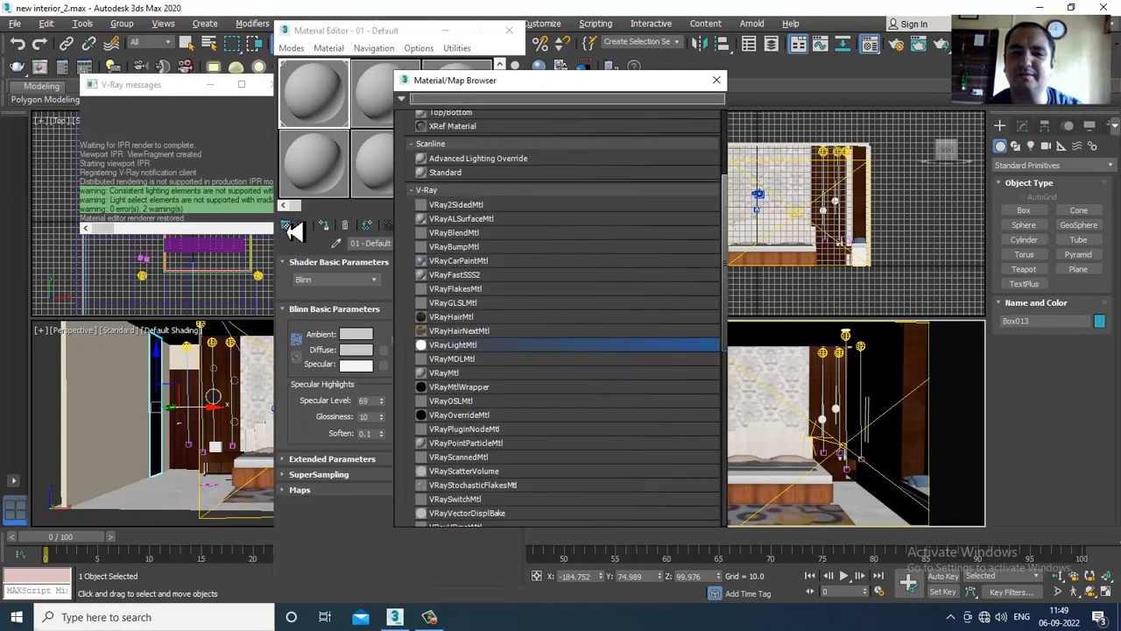
pyautogui.doubleClick(484, 348)
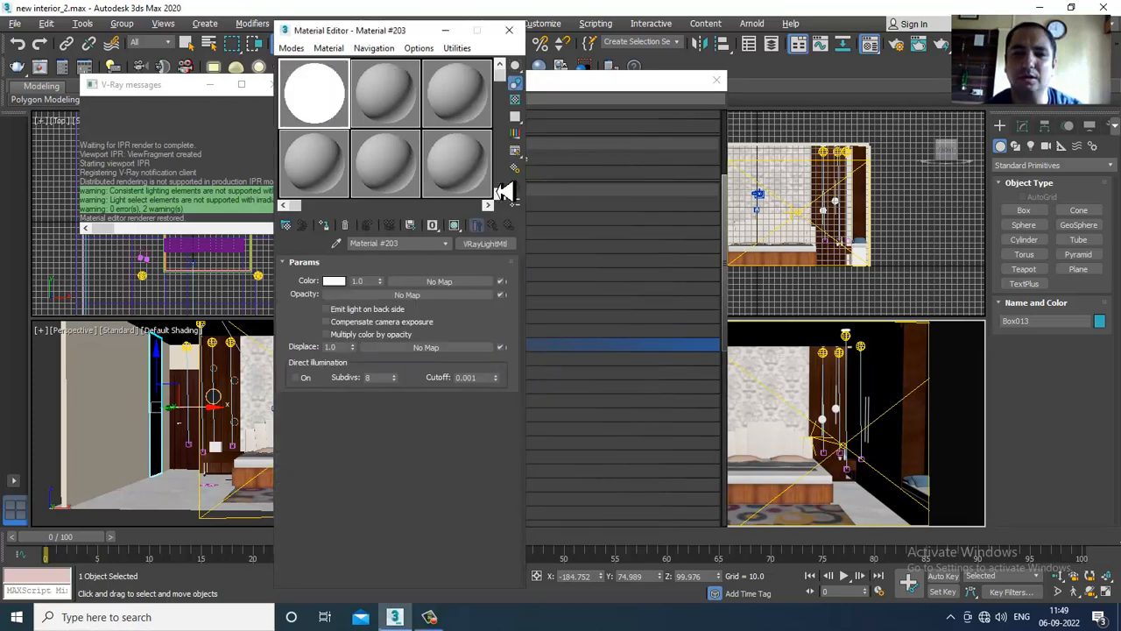
# Set the second material sample slot to a VRayHDRI map found by searching for VrayHdri.
pyautogui.click(370, 124)
pyautogui.click(291, 228)
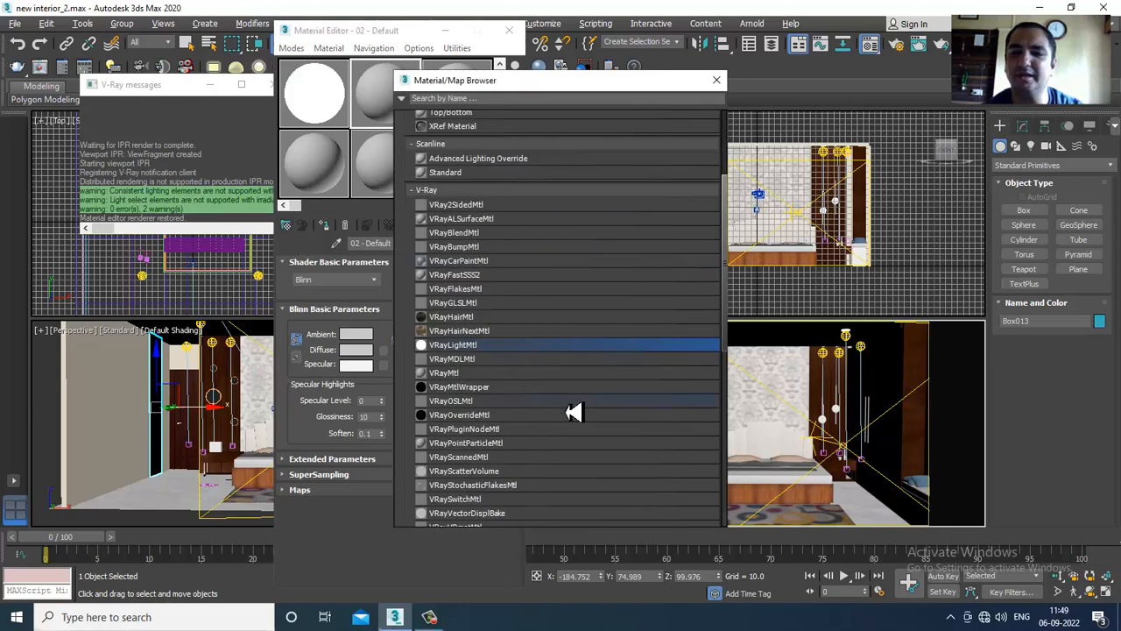
pyautogui.scroll(-10, 543, 405)
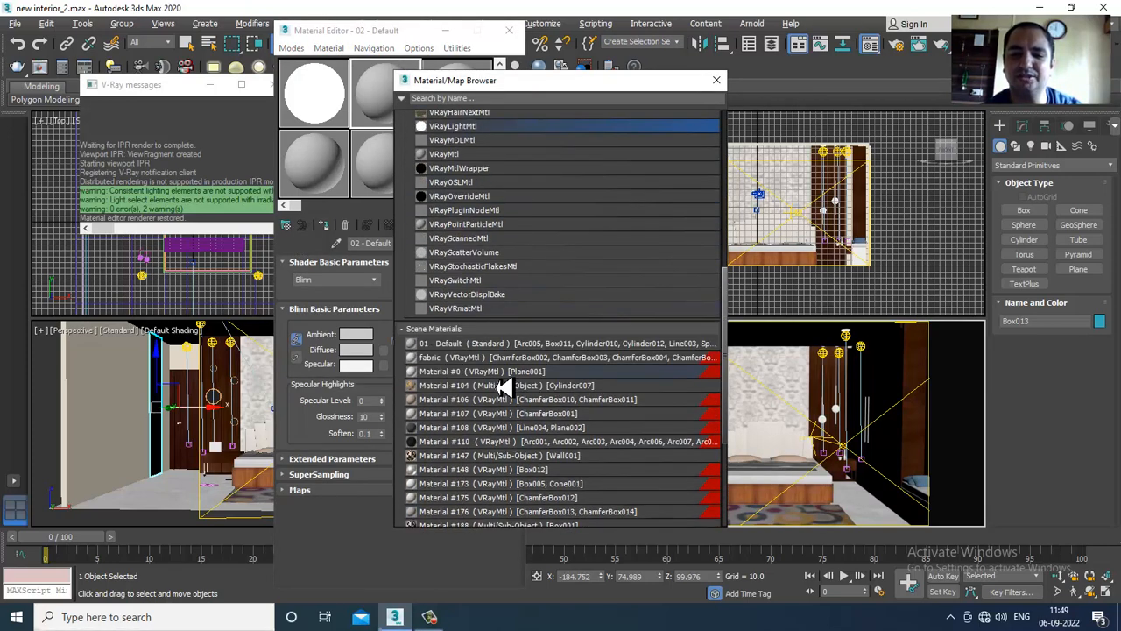
pyautogui.click(459, 100)
pyautogui.write('VrayHd')
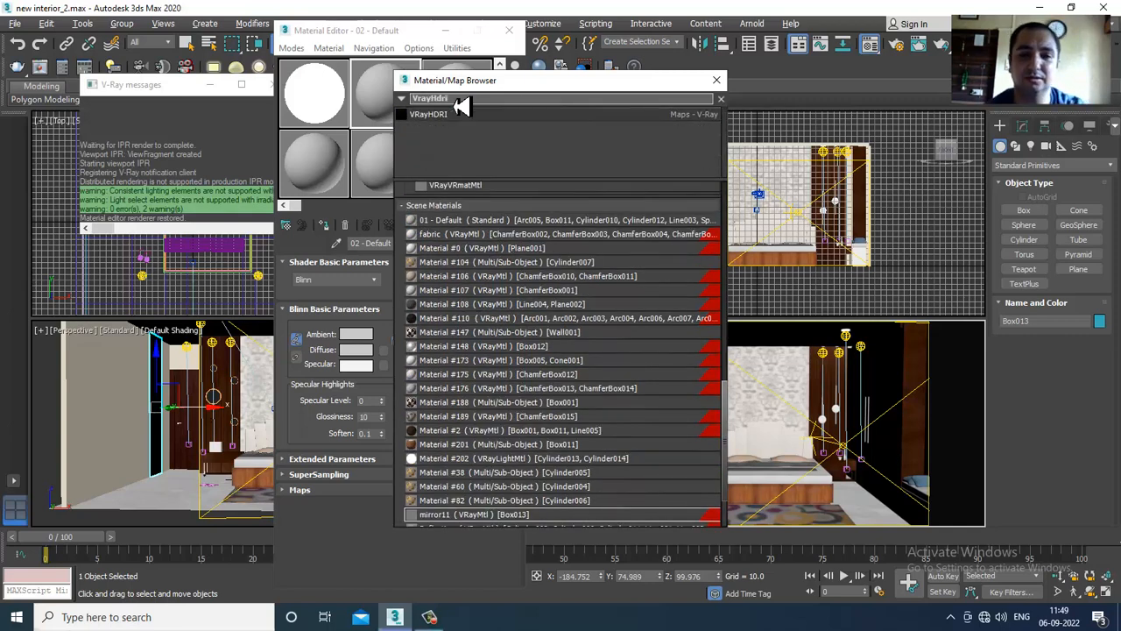
pyautogui.write('ri')
pyautogui.doubleClick(462, 115)
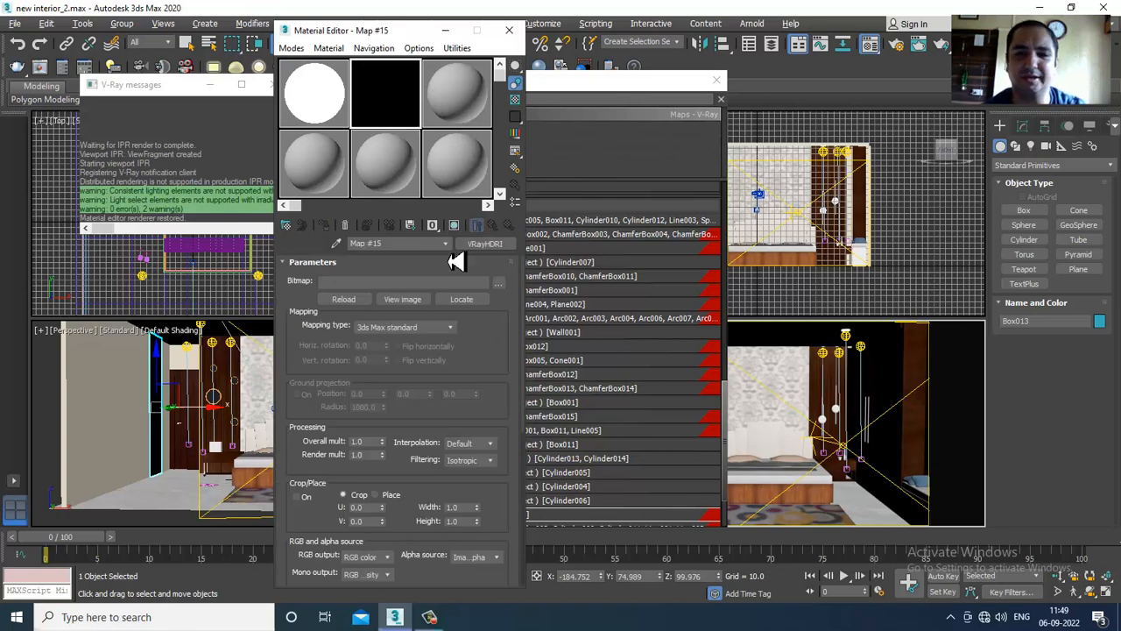
# Load the 8b27b207f8670f32b69a53260052 landscape image from the Desktop as the VRayHDRI bitmap.
pyautogui.click(498, 284)
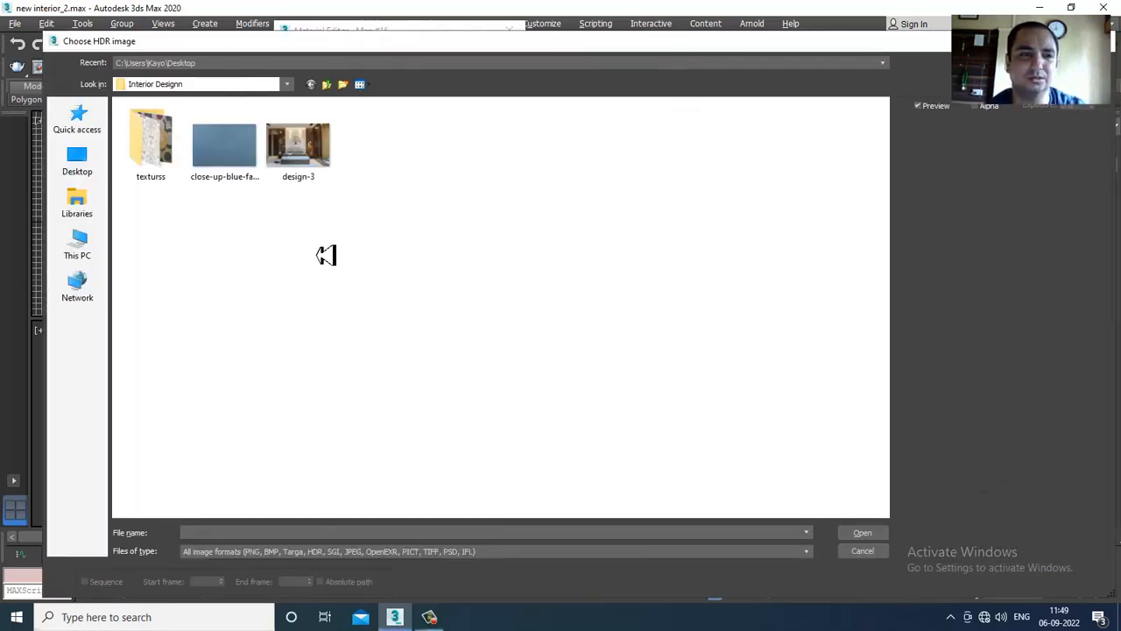
pyautogui.doubleClick(160, 145)
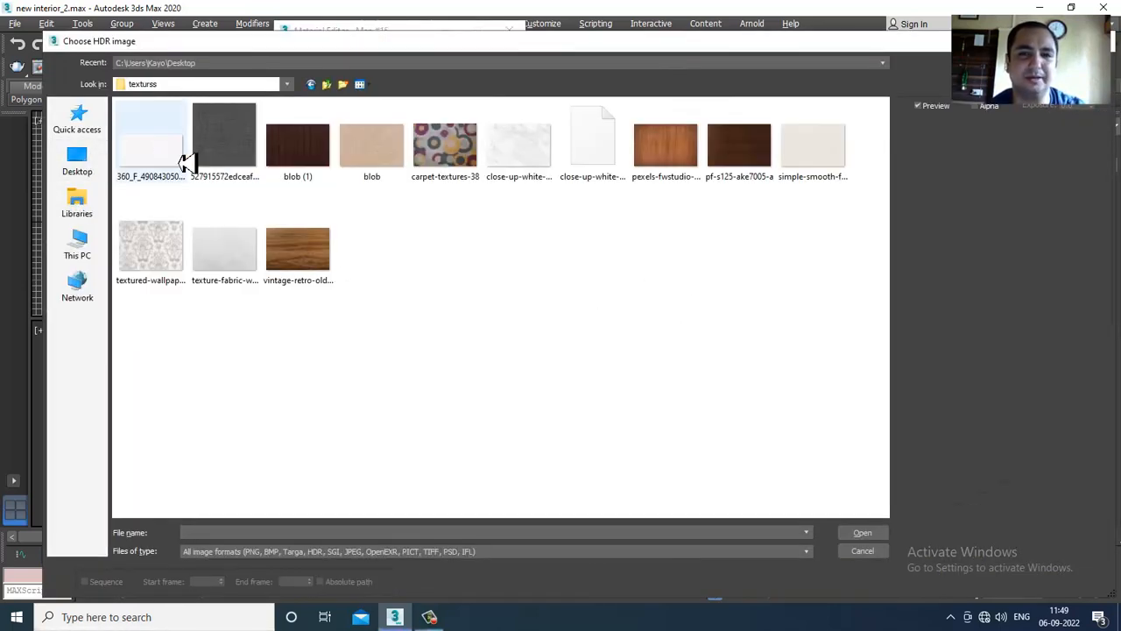
pyautogui.click(101, 159)
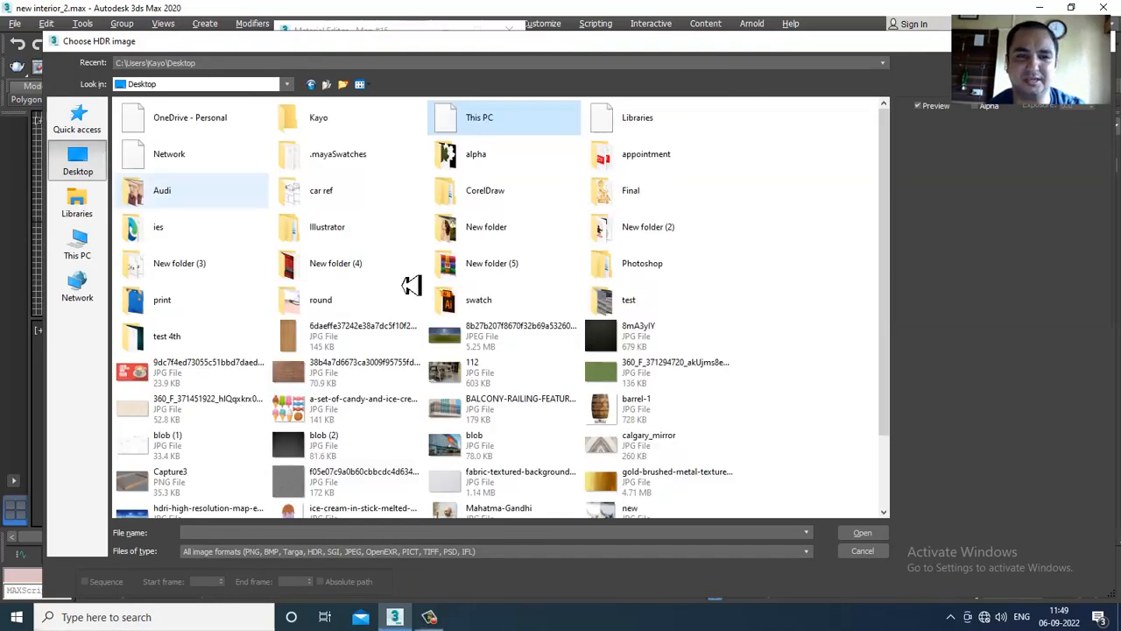
pyautogui.scroll(-2, 407, 329)
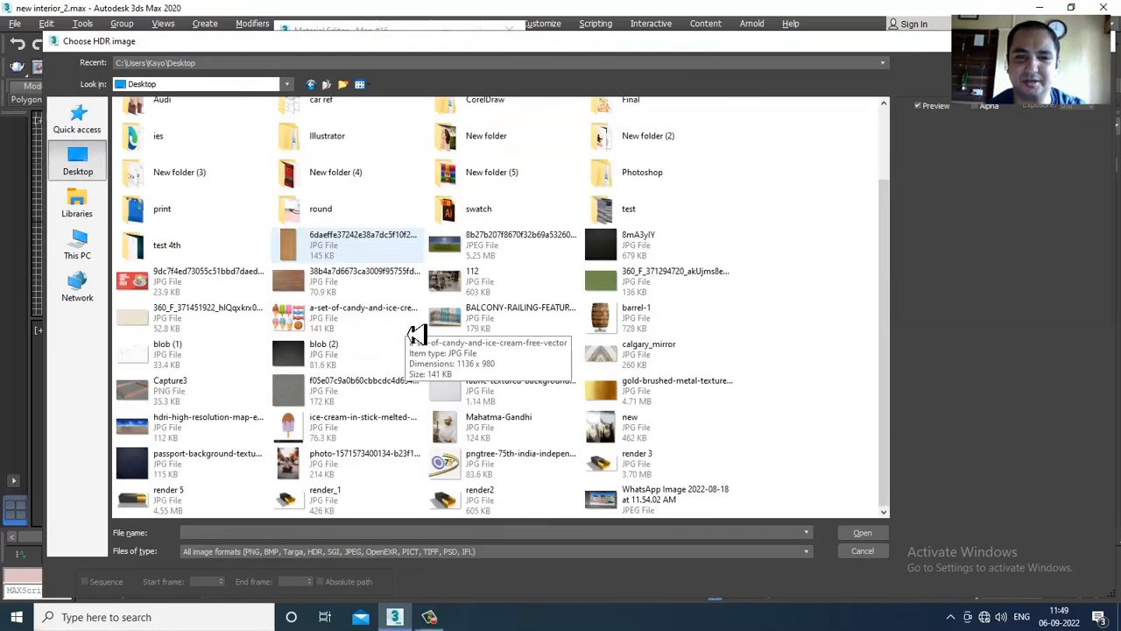
pyautogui.doubleClick(481, 249)
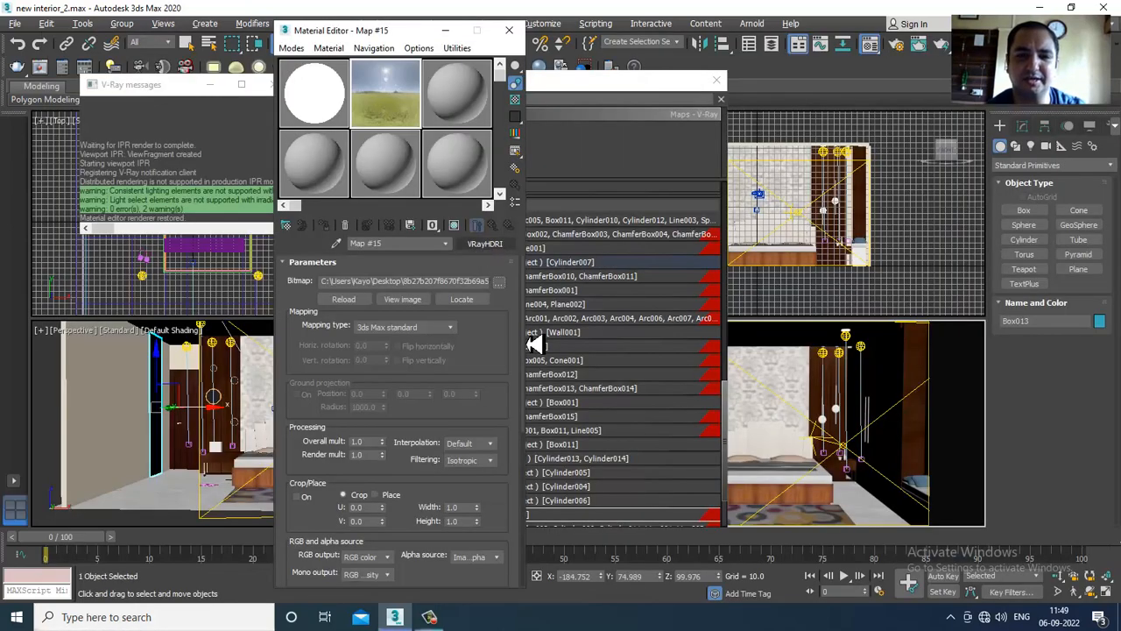
# Set the VRayHDRI mapping type to Spherical and load the Desktop's hdri-high-resolution-map image as its bitmap, closing the material windows.
pyautogui.click(448, 328)
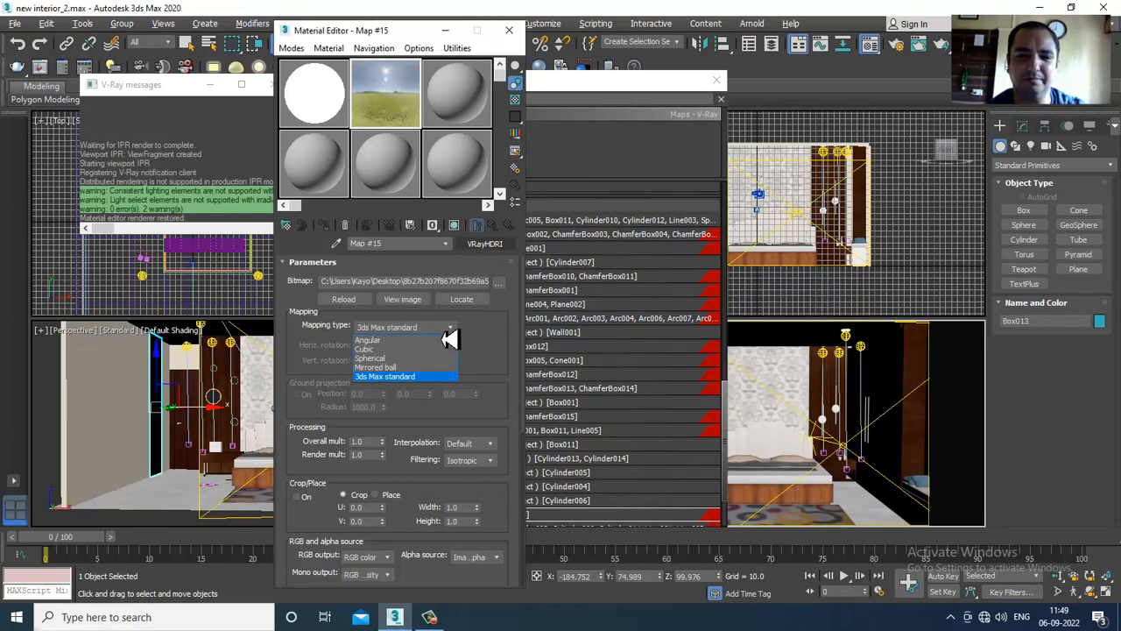
pyautogui.click(415, 357)
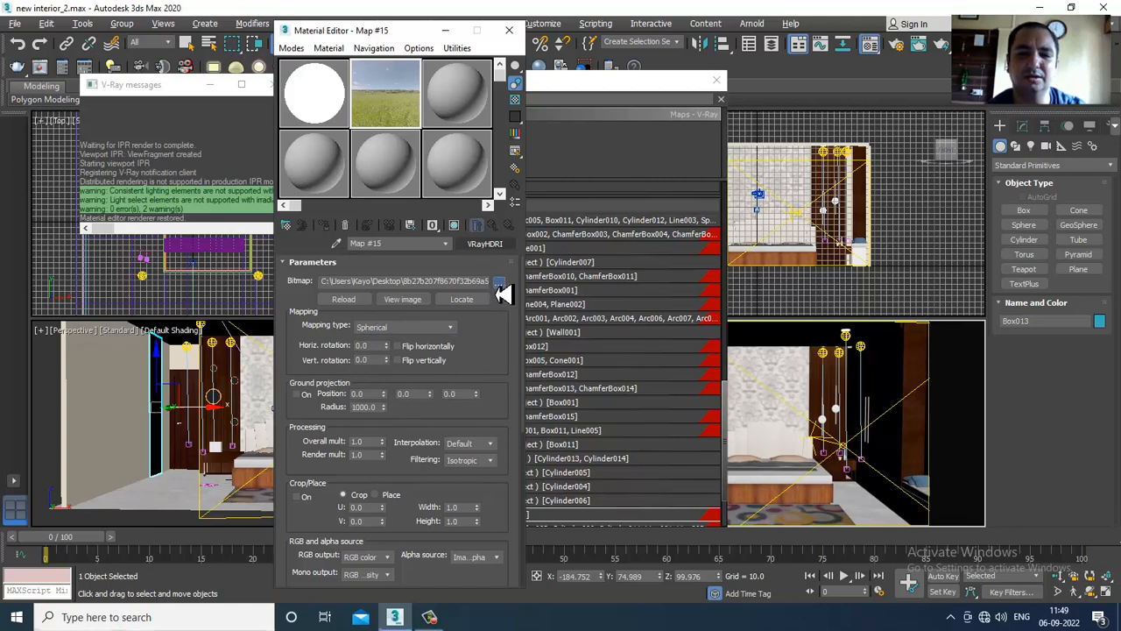
pyautogui.click(489, 281)
pyautogui.scroll(-2, 526, 341)
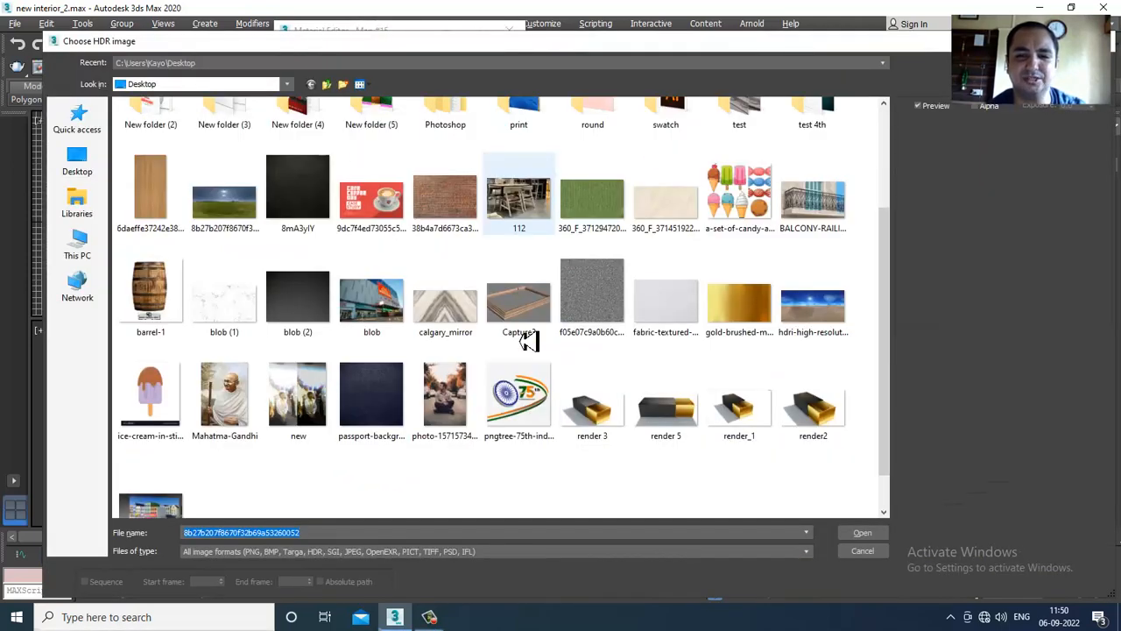
pyautogui.click(820, 322)
pyautogui.doubleClick(819, 322)
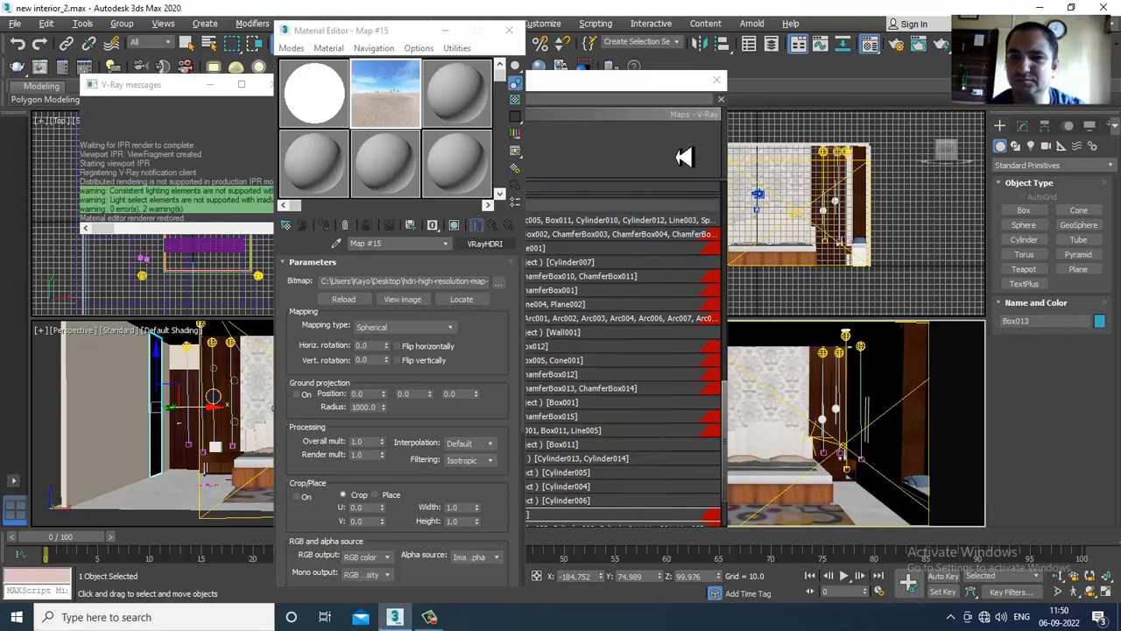
pyautogui.click(716, 80)
pyautogui.click(716, 80)
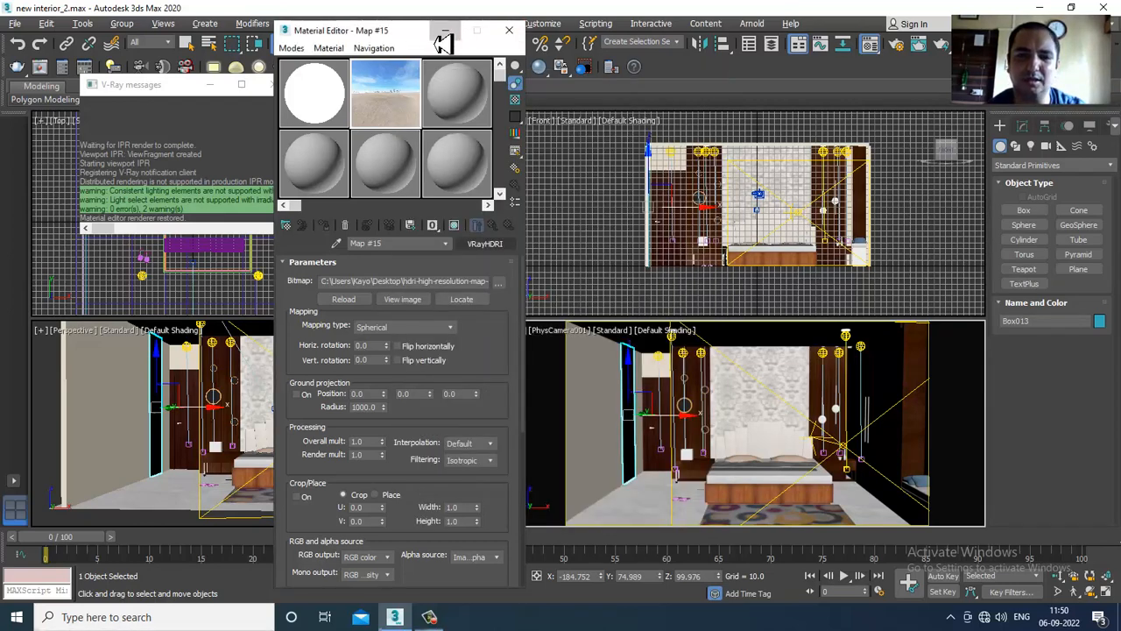
pyautogui.click(509, 30)
# Select the VRayLight001 plane light at the room's open front and assign the VRayHDRI map to its texture as an instance.
pyautogui.scroll(-5, 315, 438)
pyautogui.hotkey('alt', 'w')
pyautogui.keyDown('alt'); pyautogui.moveTo(385, 436); pyautogui.dragTo(484, 446, button='middle'); pyautogui.keyUp('alt')
pyautogui.scroll(6, 465, 406)
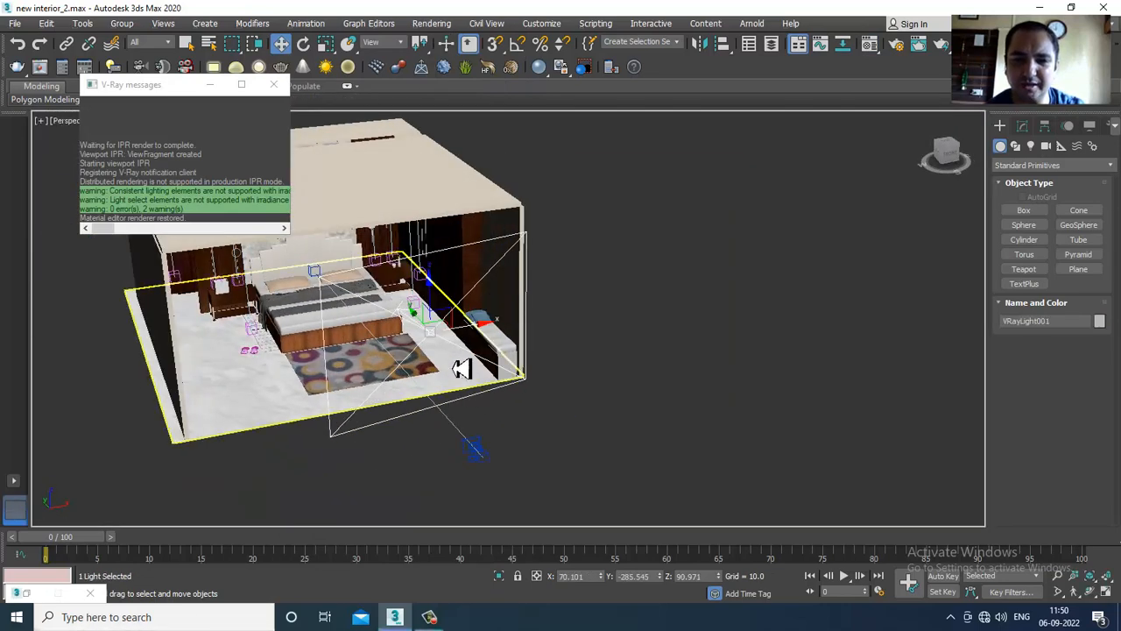
pyautogui.click(487, 327)
pyautogui.moveTo(490, 341); pyautogui.dragTo(487, 342)
pyautogui.click(1024, 127)
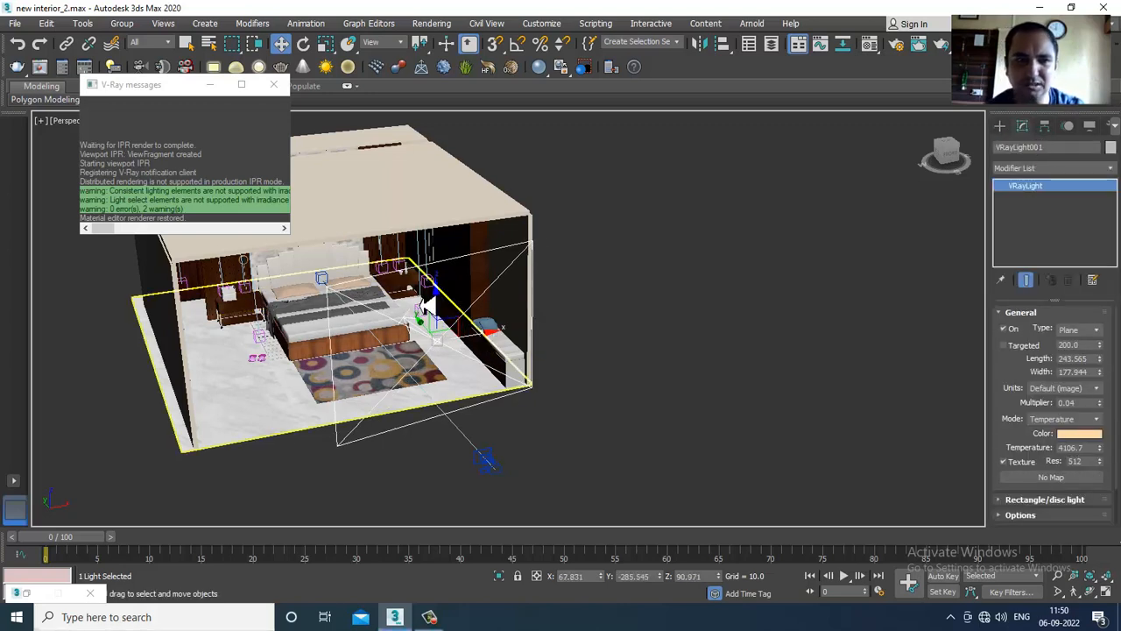
pyautogui.press('m')
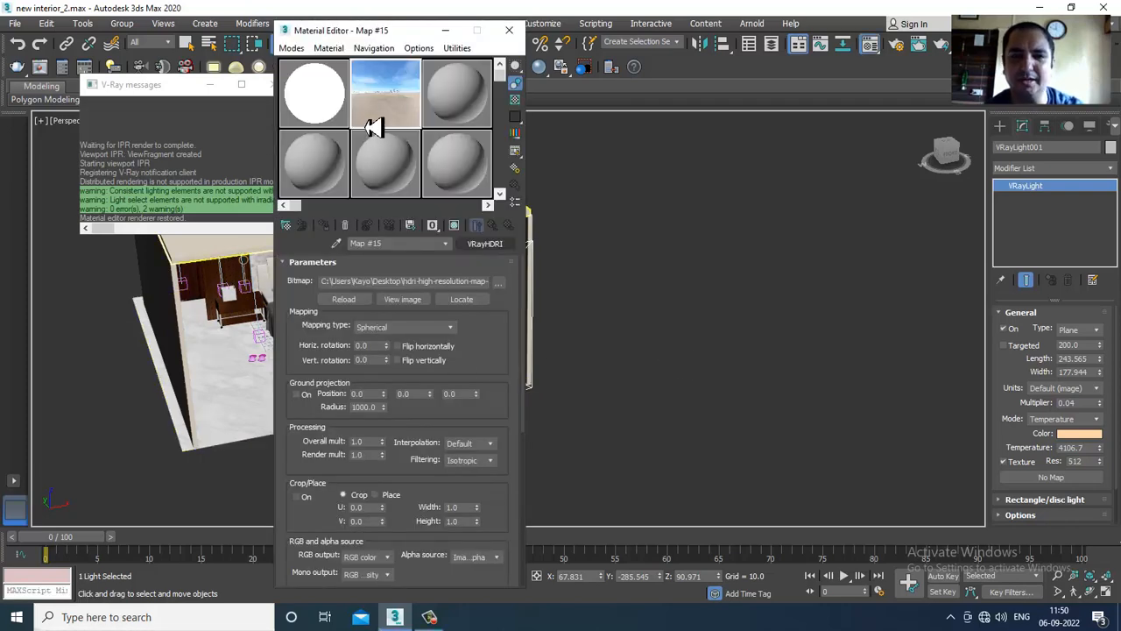
pyautogui.moveTo(385, 94); pyautogui.dragTo(1057, 486)
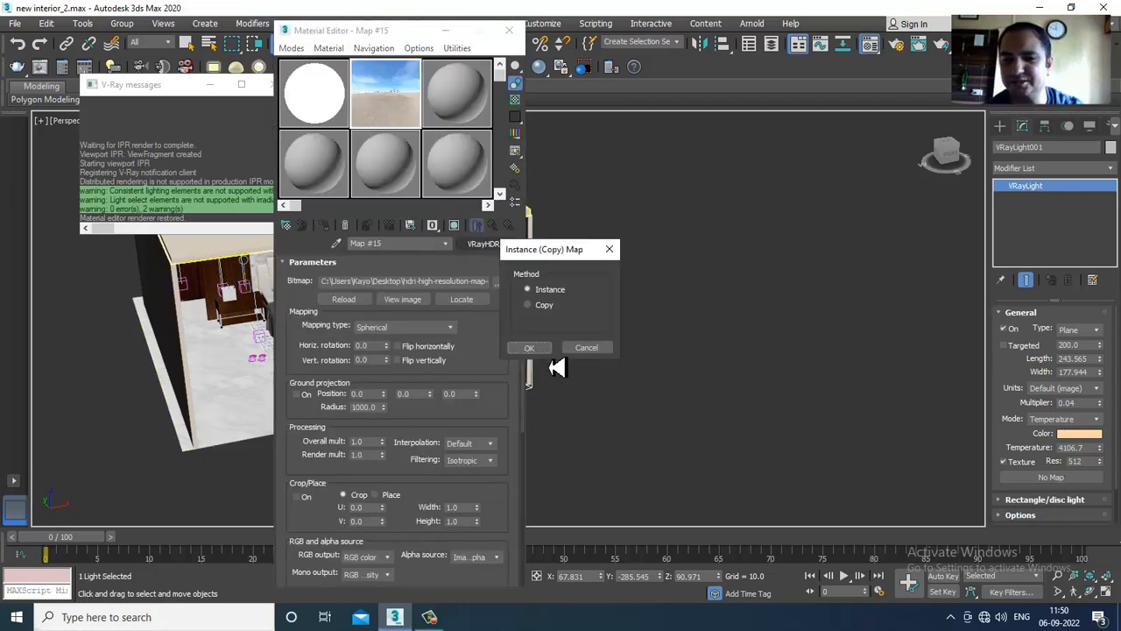
pyautogui.click(529, 348)
pyautogui.click(509, 30)
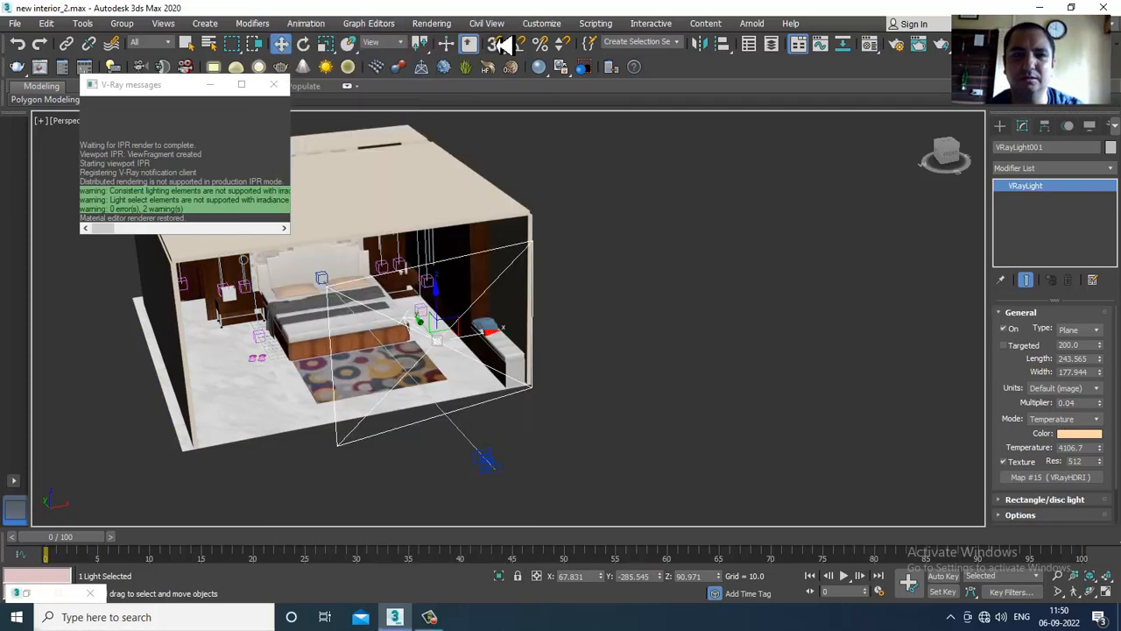
# Assign the VRayHDRI map as the scene's environment map, close the V-Ray messages, and minimise the environment and material windows.
pyautogui.click(431, 23)
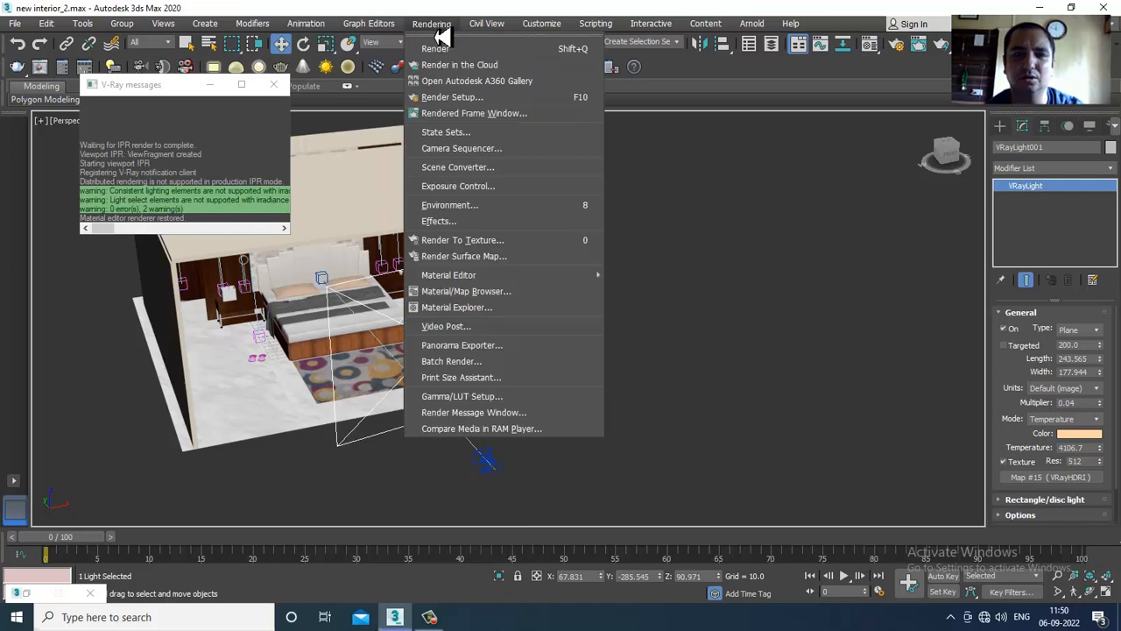
pyautogui.click(515, 210)
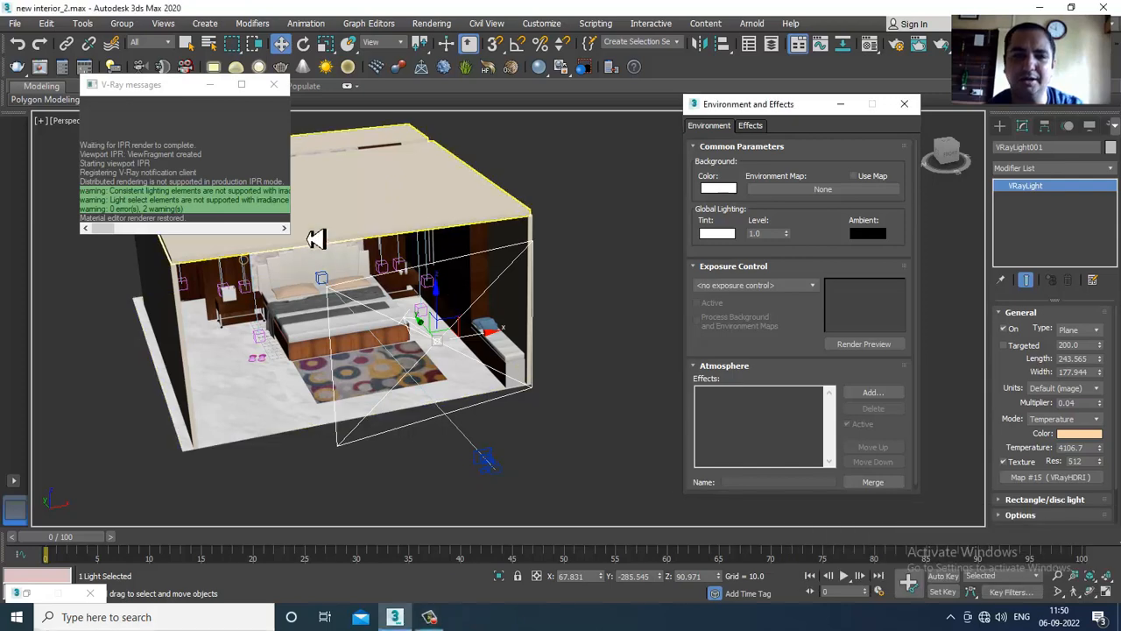
pyautogui.click(275, 88)
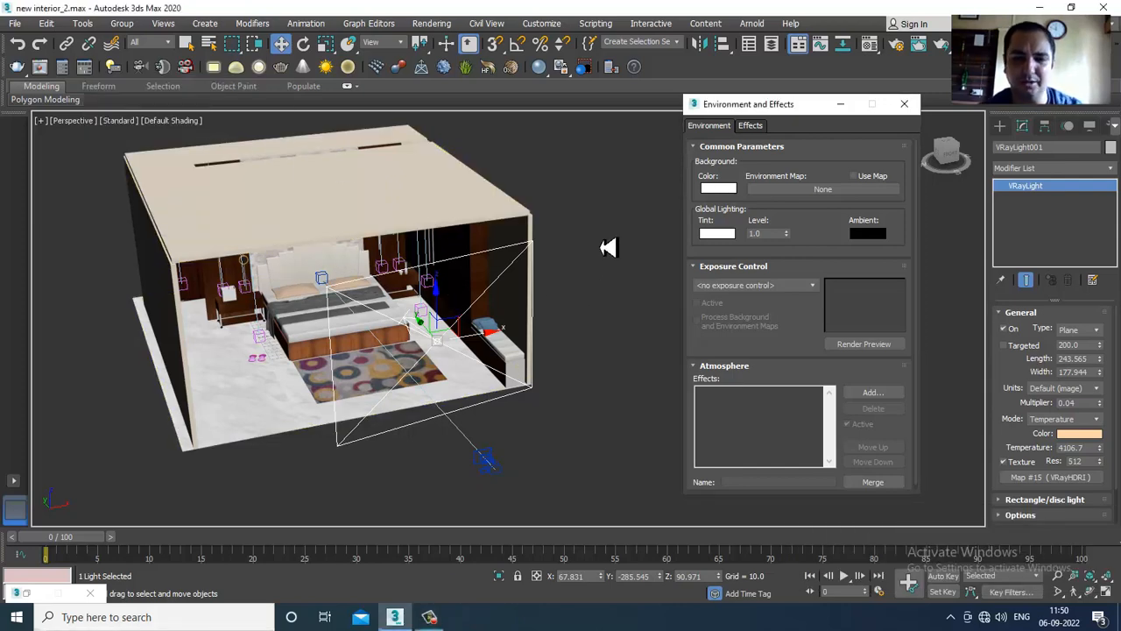
pyautogui.press('m')
pyautogui.moveTo(913, 175); pyautogui.dragTo(826, 198)
pyautogui.click(779, 350)
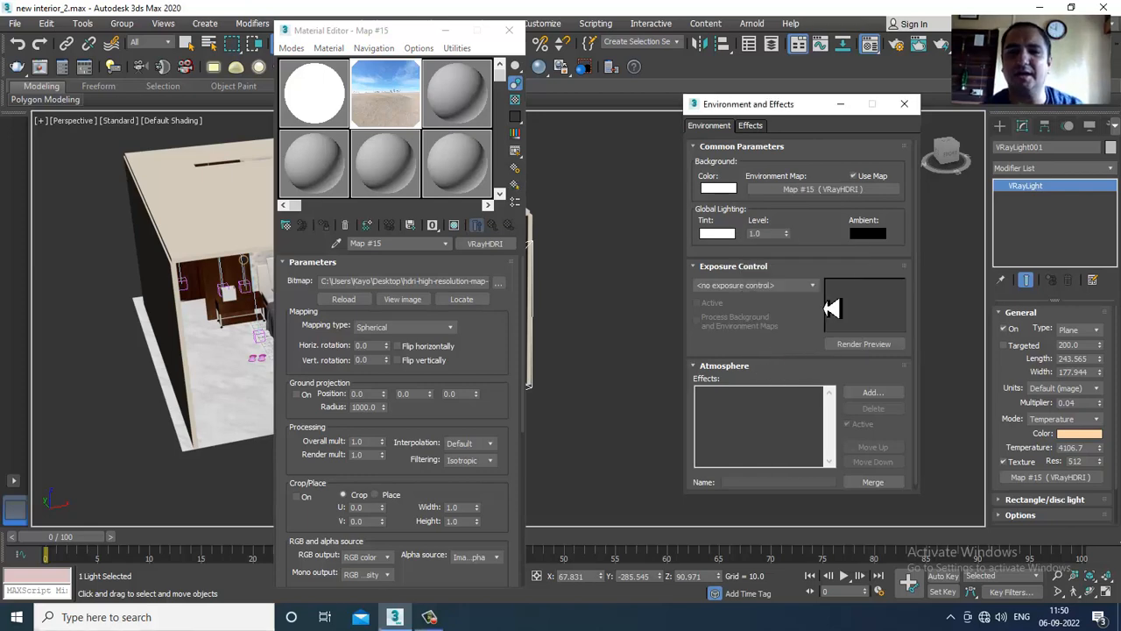
pyautogui.click(445, 30)
pyautogui.click(839, 103)
# Turn on V-Ray IPR in the PhysCamera001 viewport, inspect the preview maximised, and return to the four-viewport layout.
pyautogui.hotkey('alt', 'w')
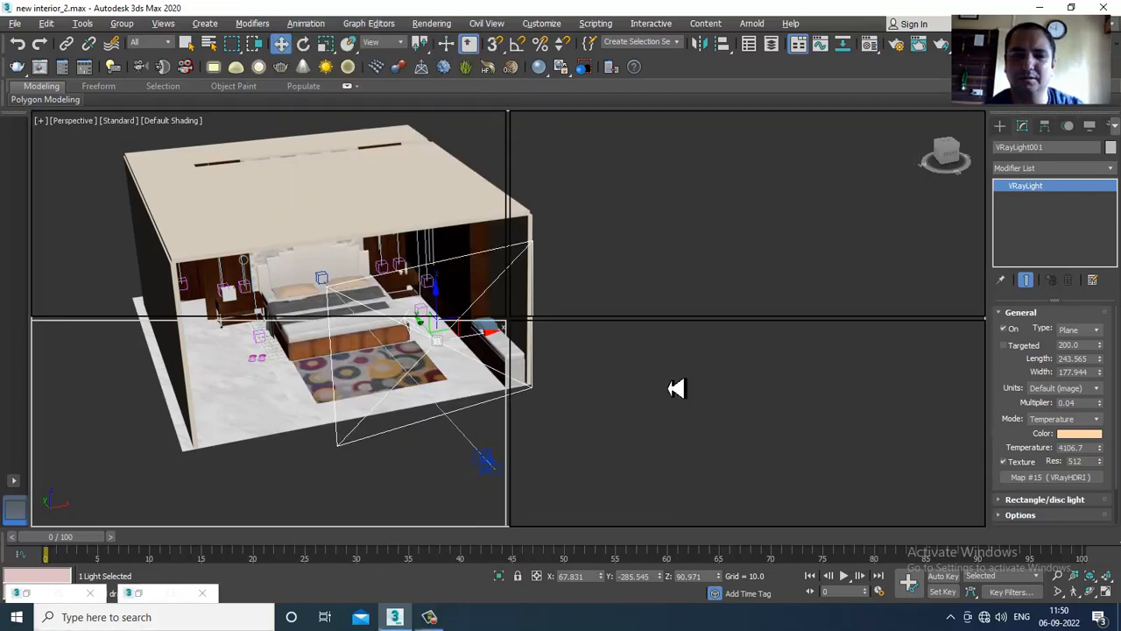
pyautogui.click(616, 330)
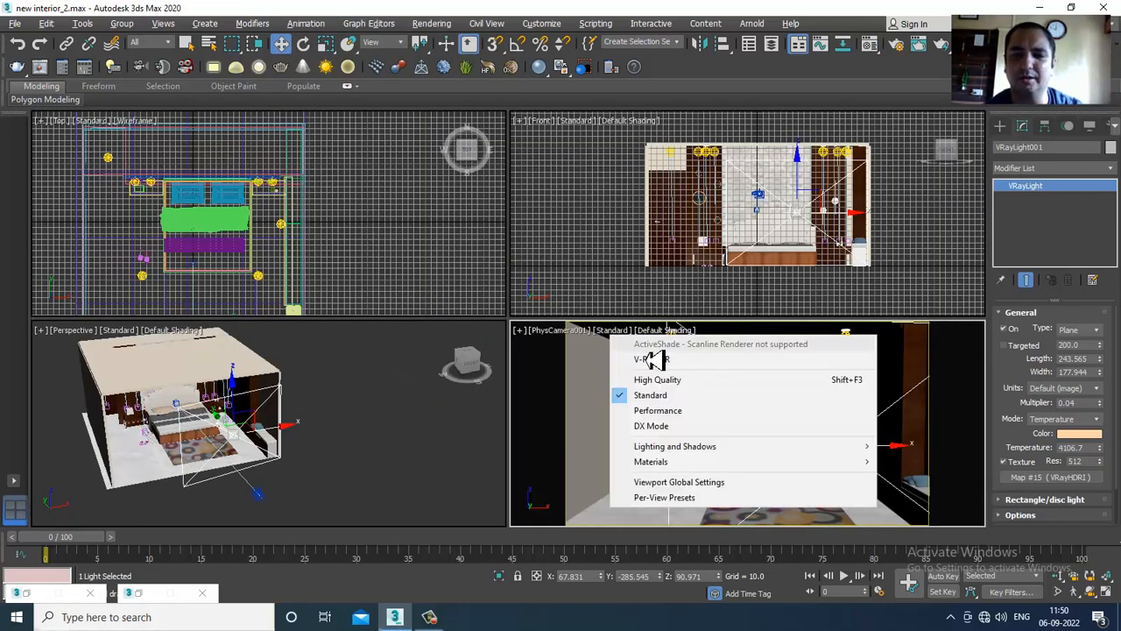
pyautogui.click(655, 360)
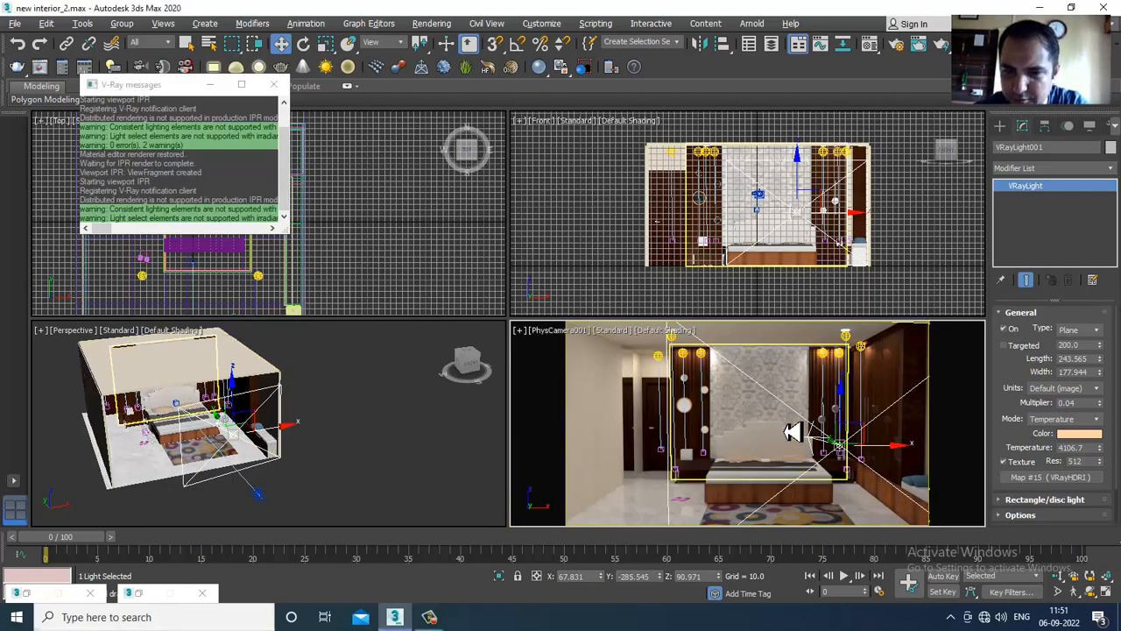
pyautogui.click(792, 430)
pyautogui.hotkey('alt', 'w')
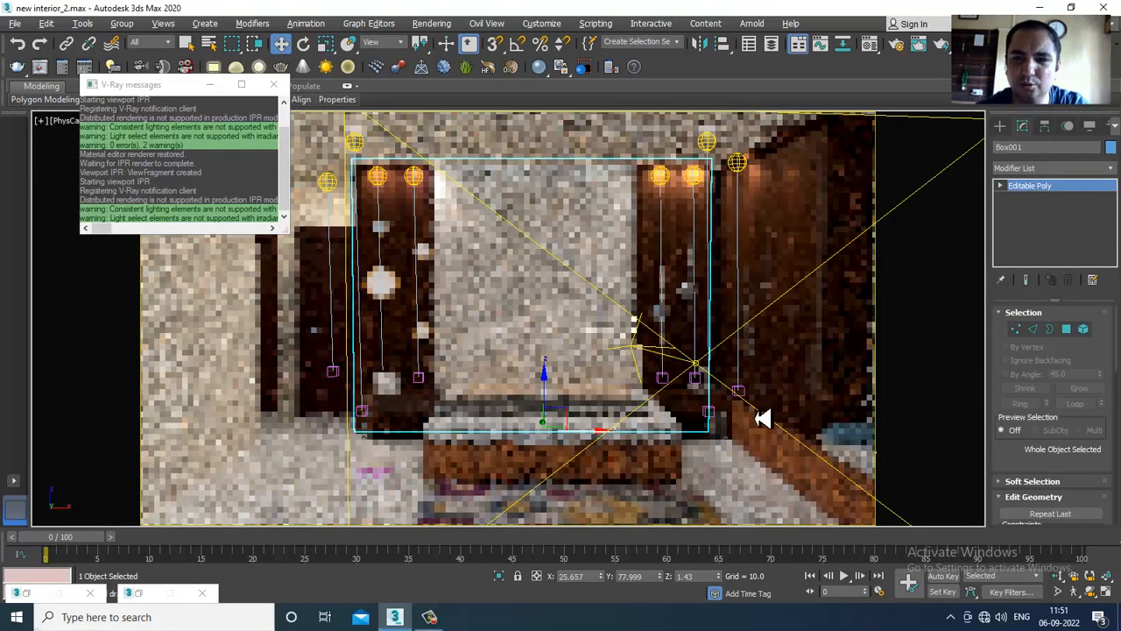
pyautogui.hotkey('alt', 'w')
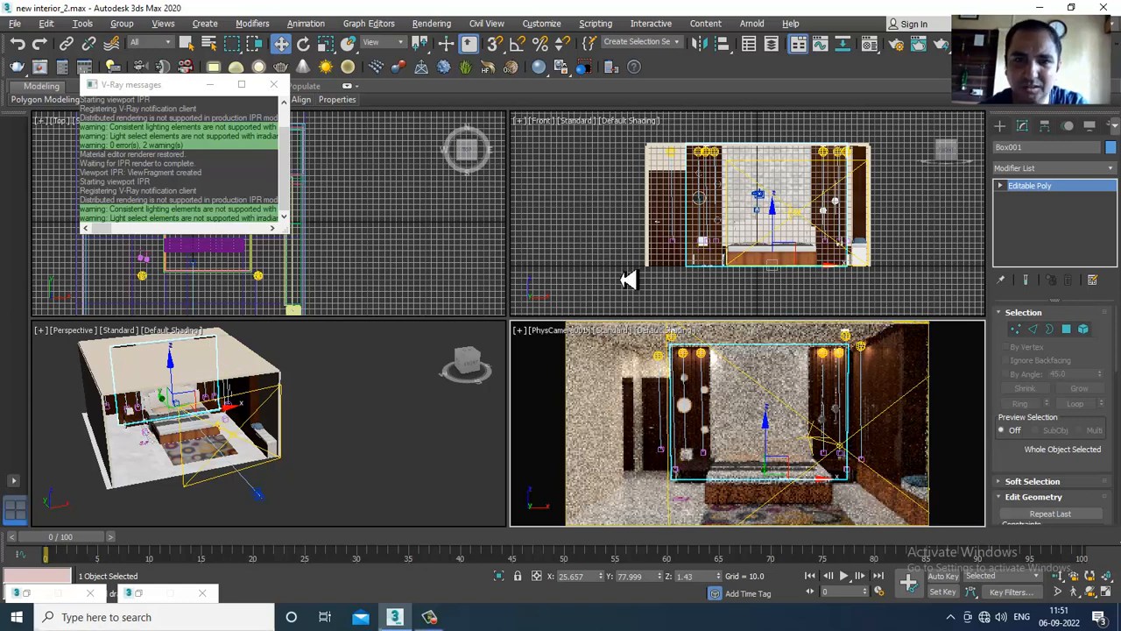
# Check the V-Ray image sampler types in Render Setup, move the dialog aside, and close it.
pyautogui.click(431, 24)
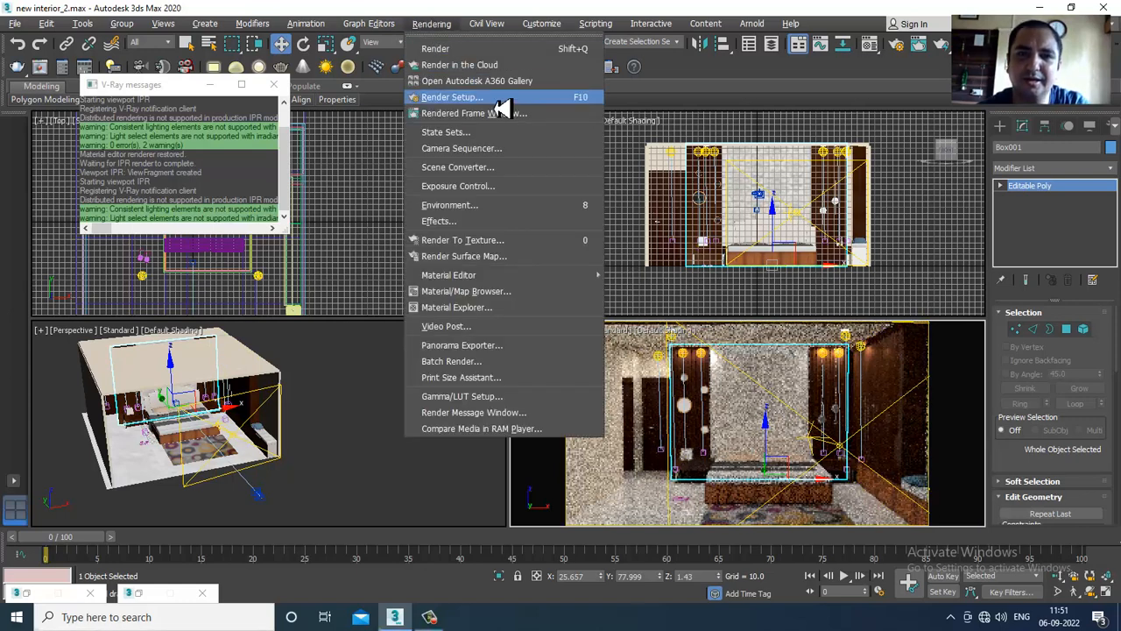
pyautogui.click(499, 99)
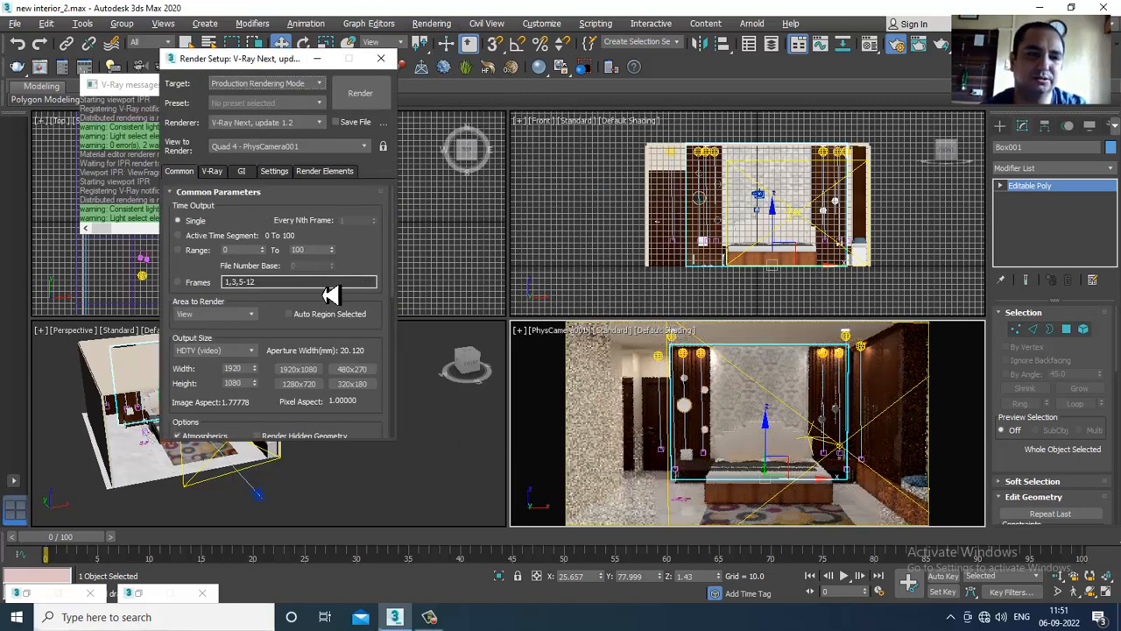
pyautogui.click(215, 172)
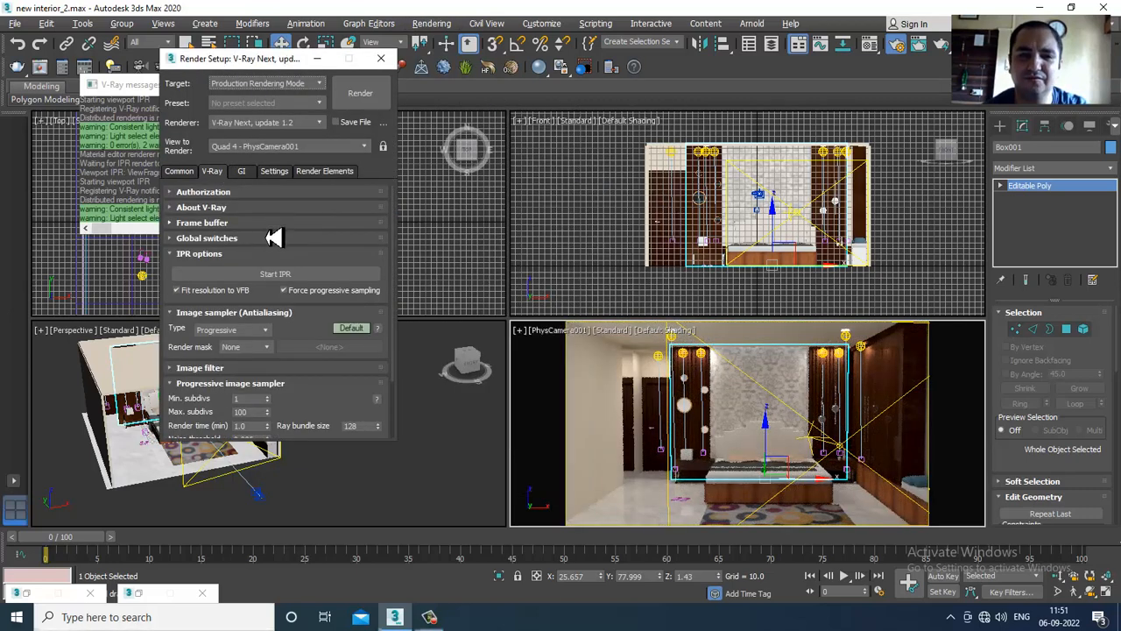
pyautogui.click(258, 330)
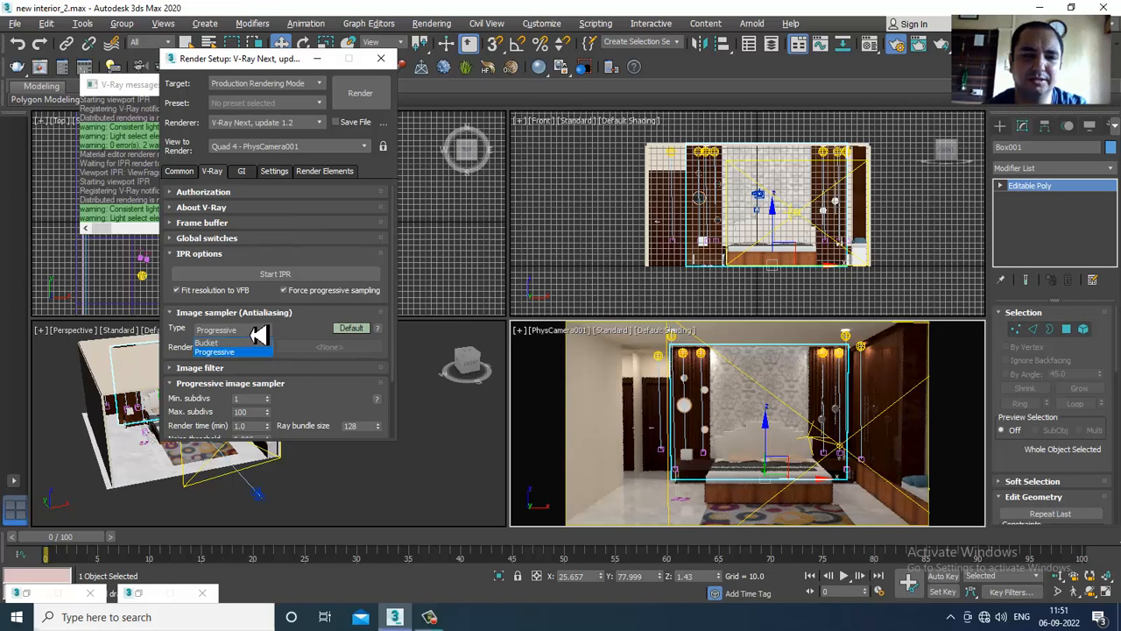
pyautogui.moveTo(184, 61); pyautogui.dragTo(597, 60)
pyautogui.click(793, 58)
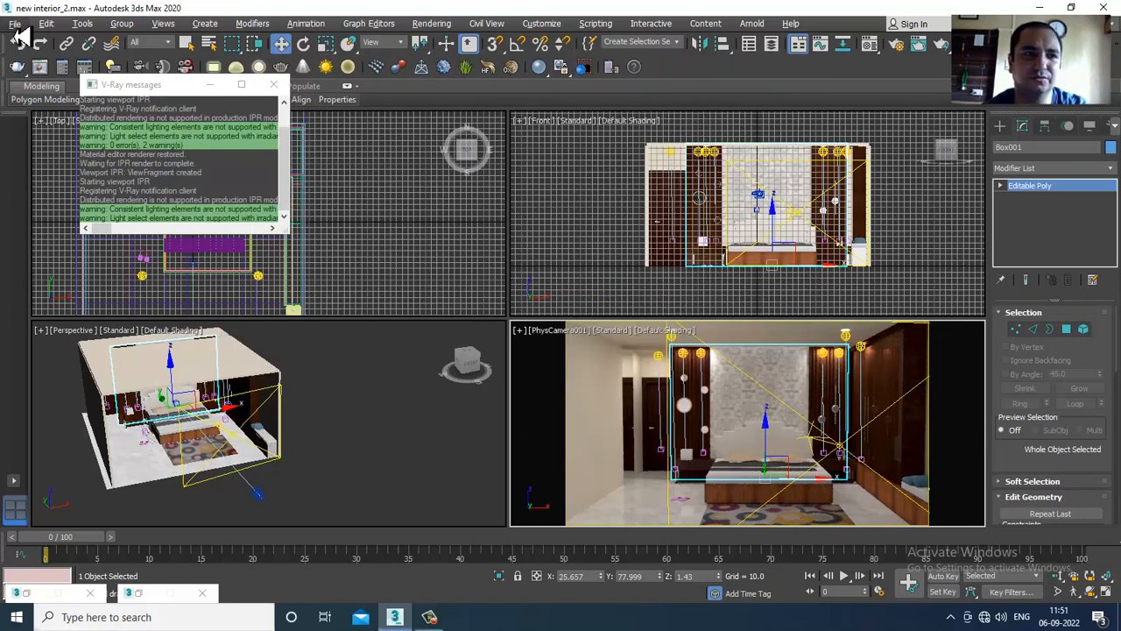
# Save the scene and reopen the V-Ray settings in Render Setup.
pyautogui.click(15, 24)
pyautogui.click(69, 133)
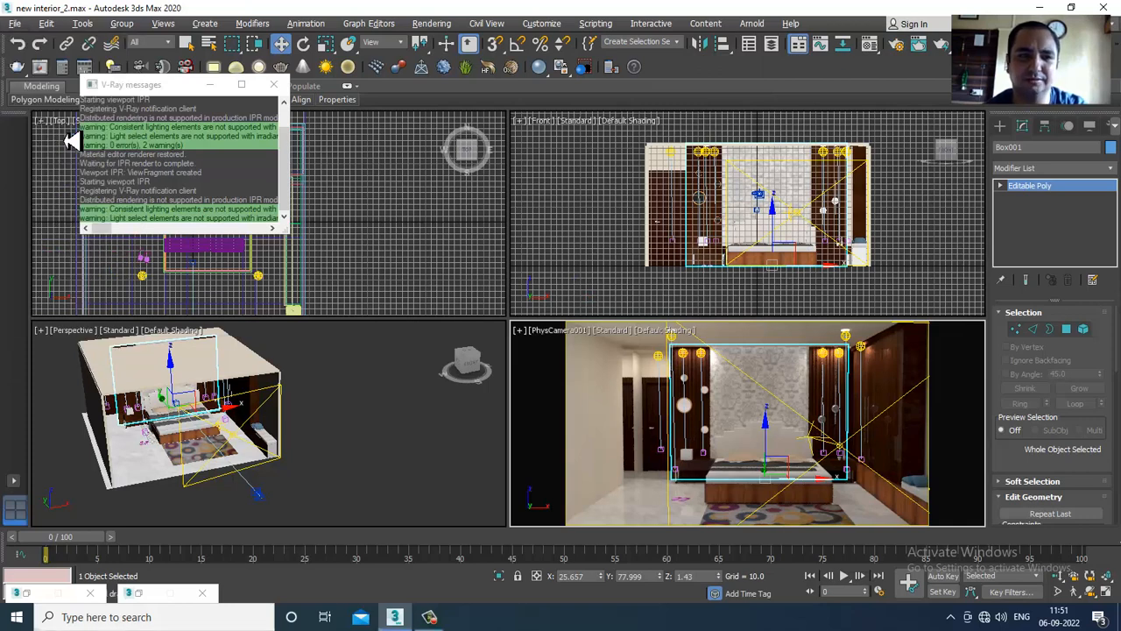
pyautogui.click(429, 25)
pyautogui.click(508, 95)
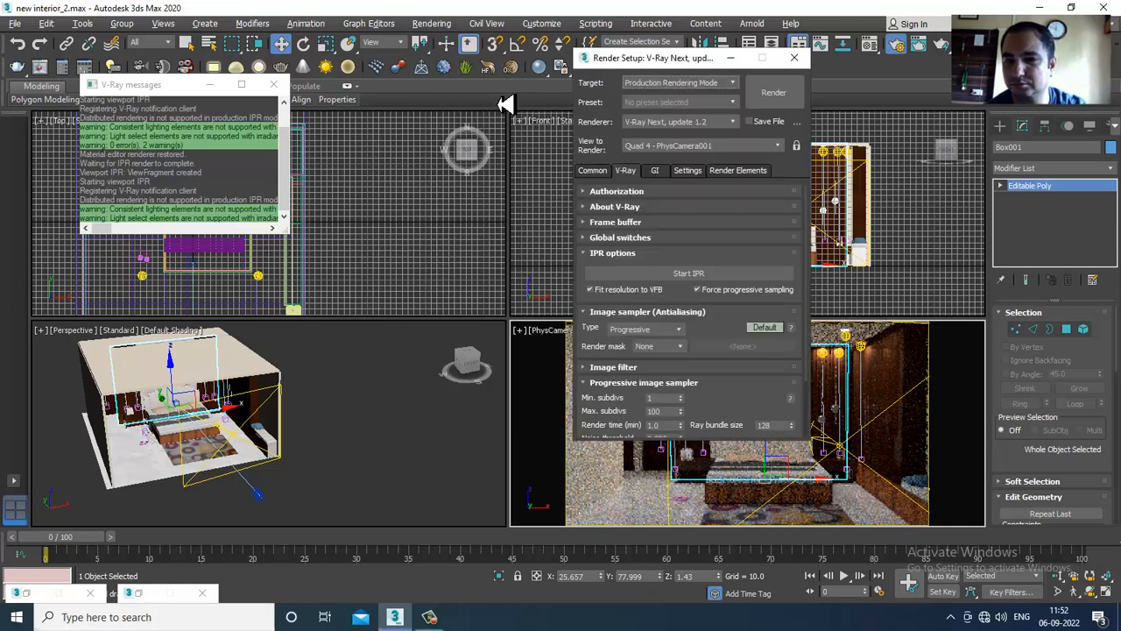
# Set the V-Ray image sampler type to Bucket and show its Expert settings, with Render Setup moved clear of the camera viewport.
pyautogui.click(664, 331)
pyautogui.click(648, 341)
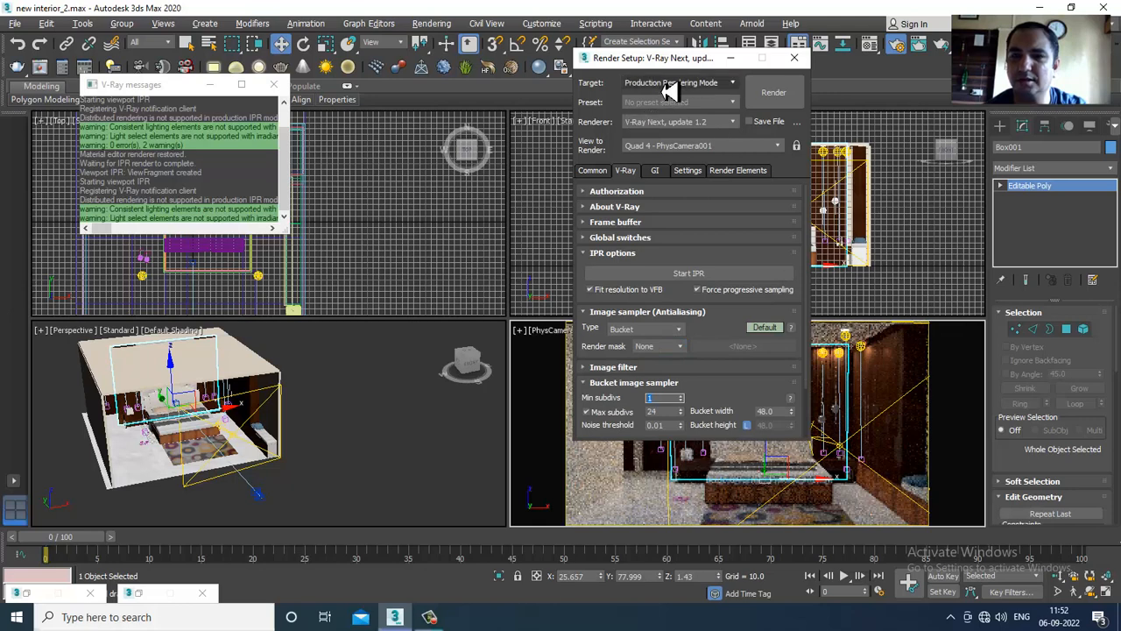
pyautogui.moveTo(666, 58); pyautogui.dragTo(333, 116)
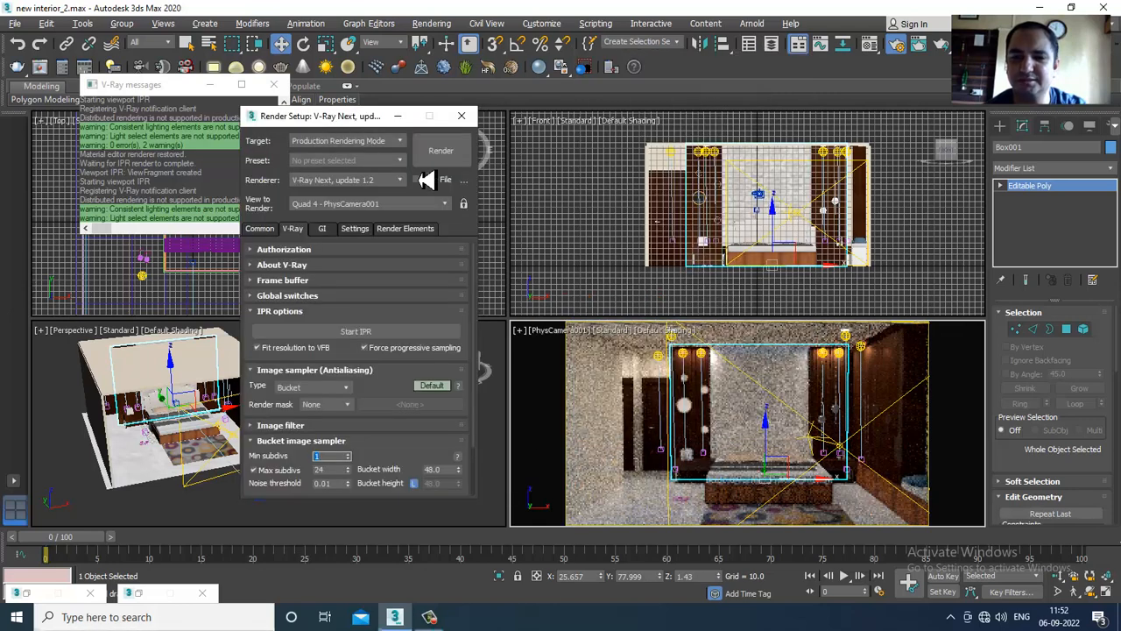
pyautogui.click(432, 386)
pyautogui.click(432, 386)
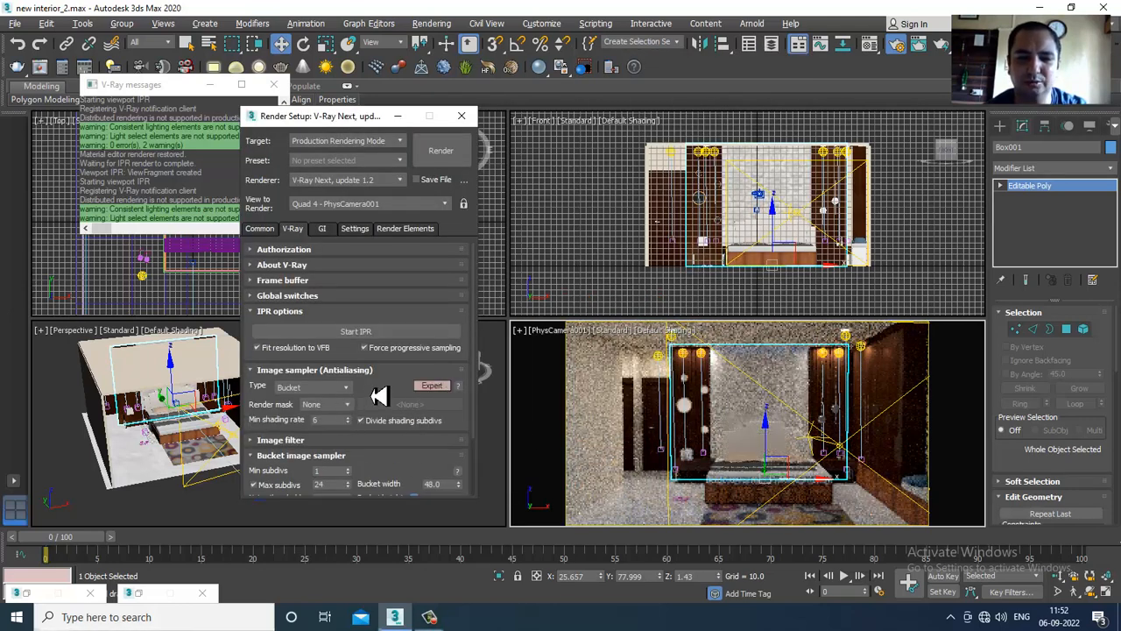
# Try the Mitchell-Netravali image filter and return to VRayLanczosFilter.
pyautogui.moveTo(378, 393); pyautogui.dragTo(371, 318)
pyautogui.click(313, 363)
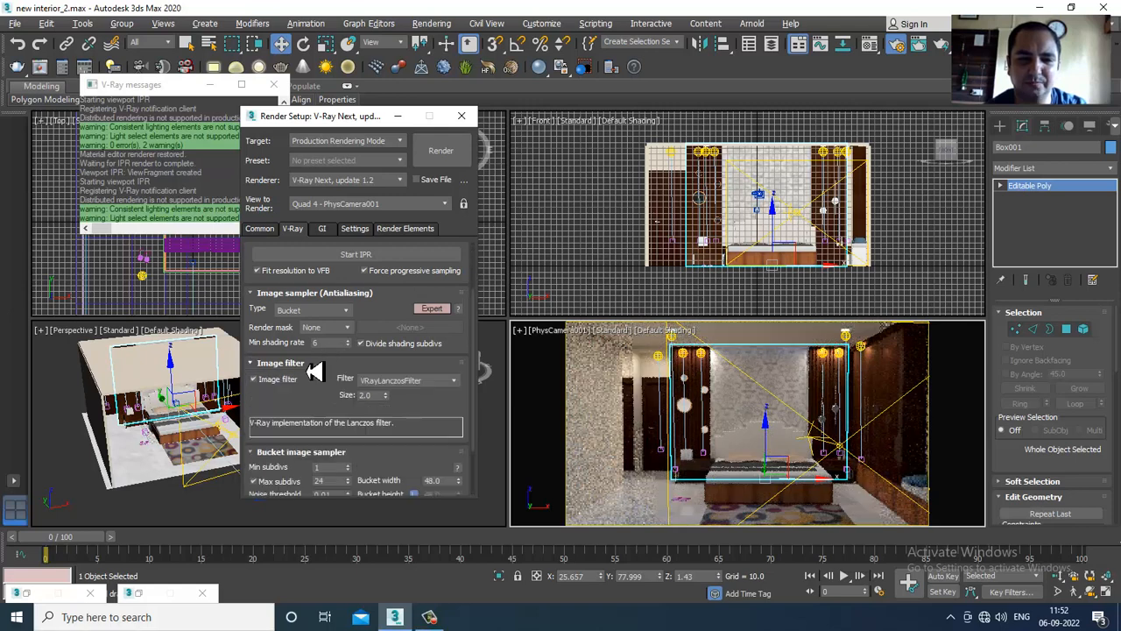
pyautogui.click(408, 380)
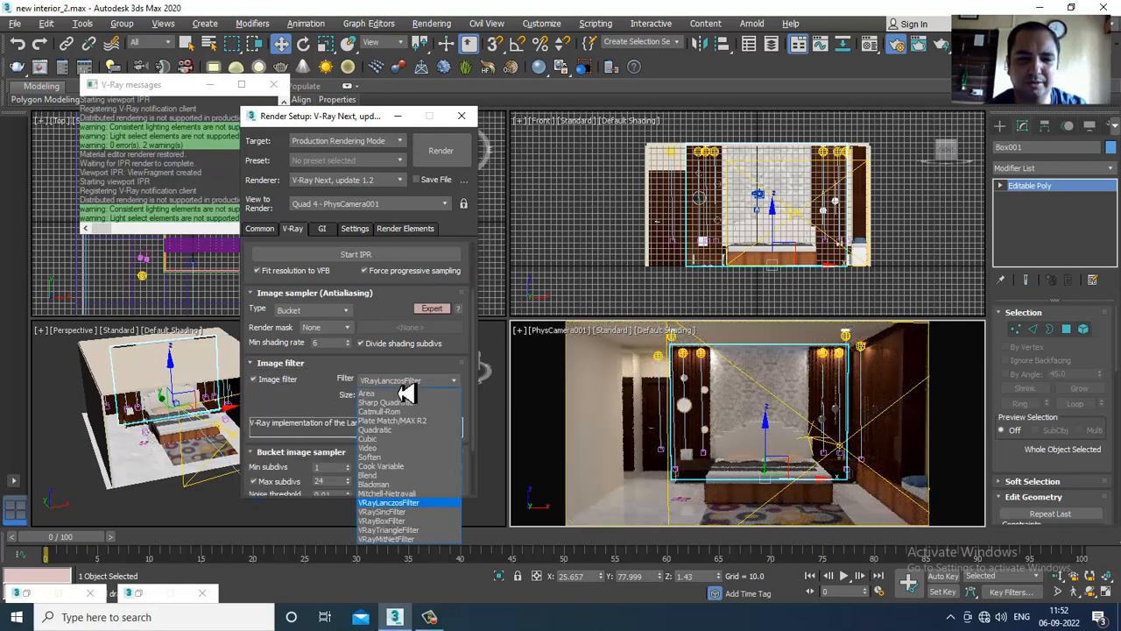
pyautogui.click(420, 495)
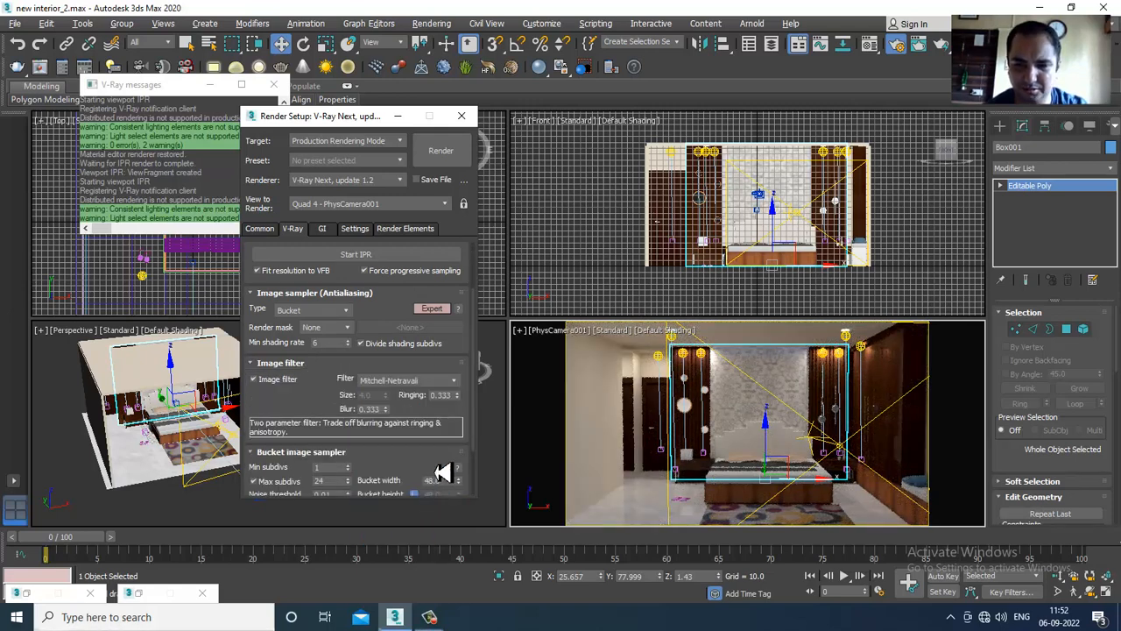
pyautogui.click(421, 382)
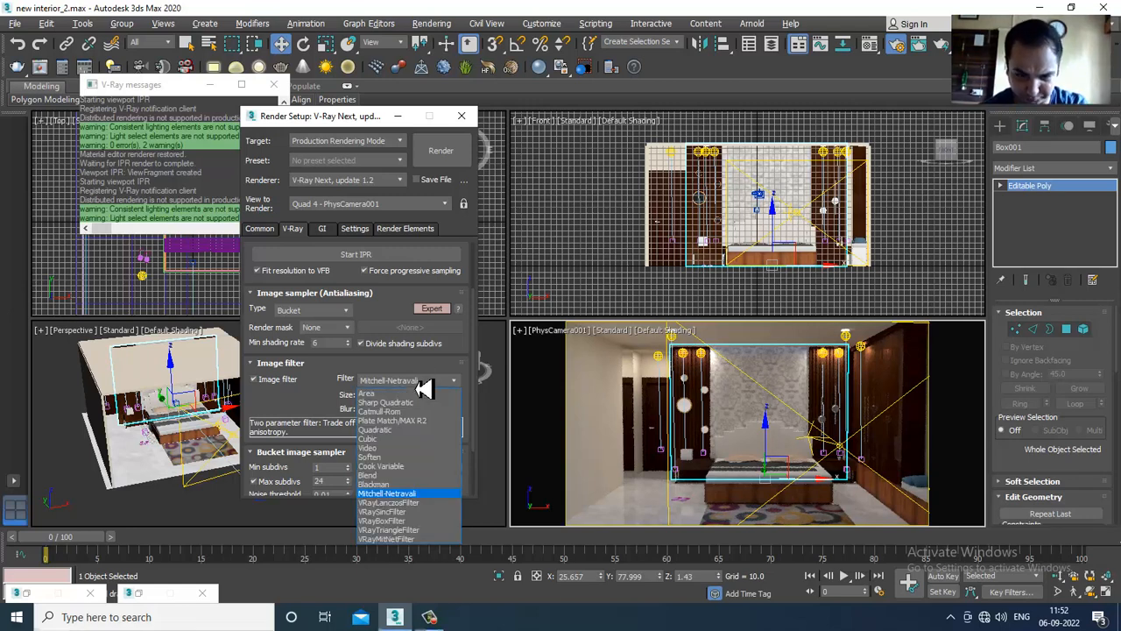
pyautogui.click(403, 503)
# Set the bucket image sampler's min subdivs to 6.
pyautogui.scroll(-2, 335, 390)
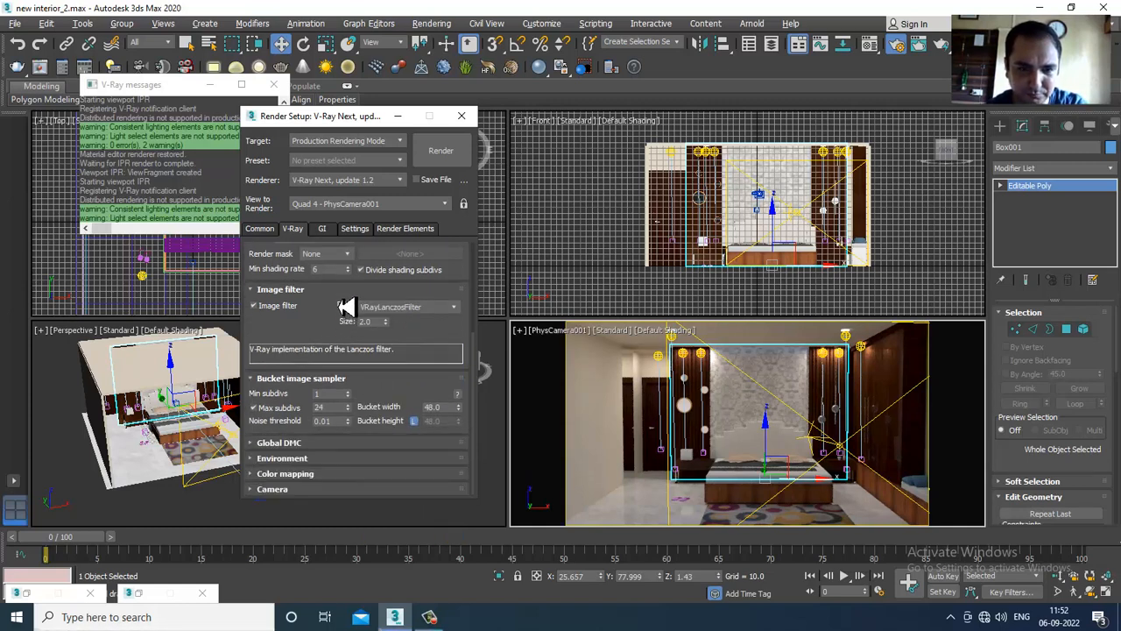
pyautogui.moveTo(337, 394); pyautogui.dragTo(254, 401)
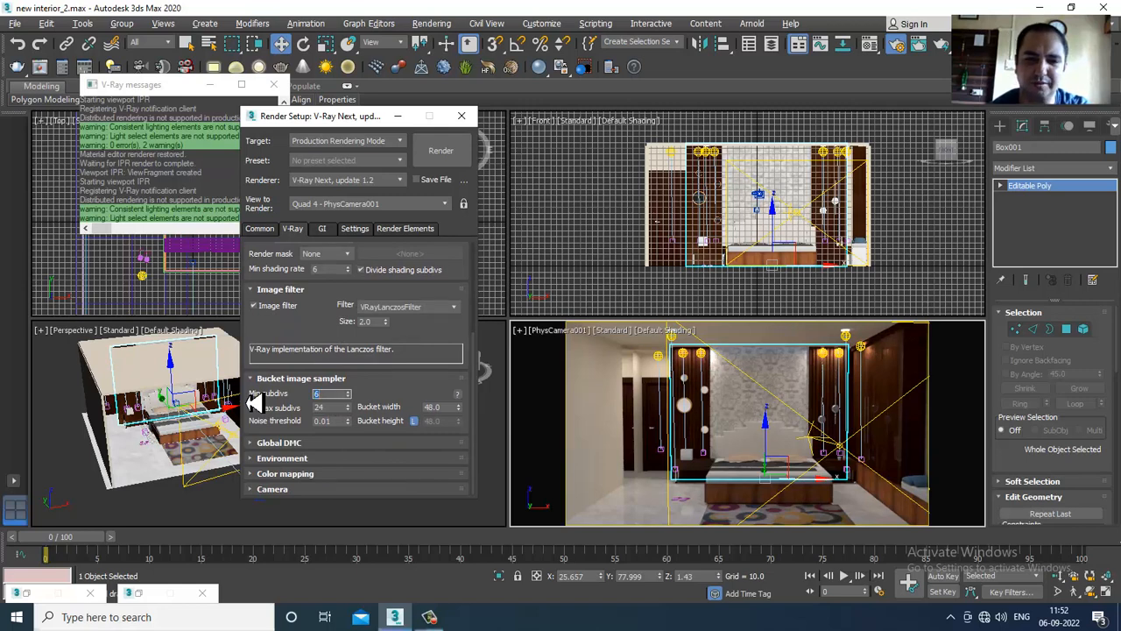
# Show the Advanced Global DMC settings, enable Use local subdivs, and set min samples to 32 and noise threshold to 0.001.
pyautogui.click(325, 444)
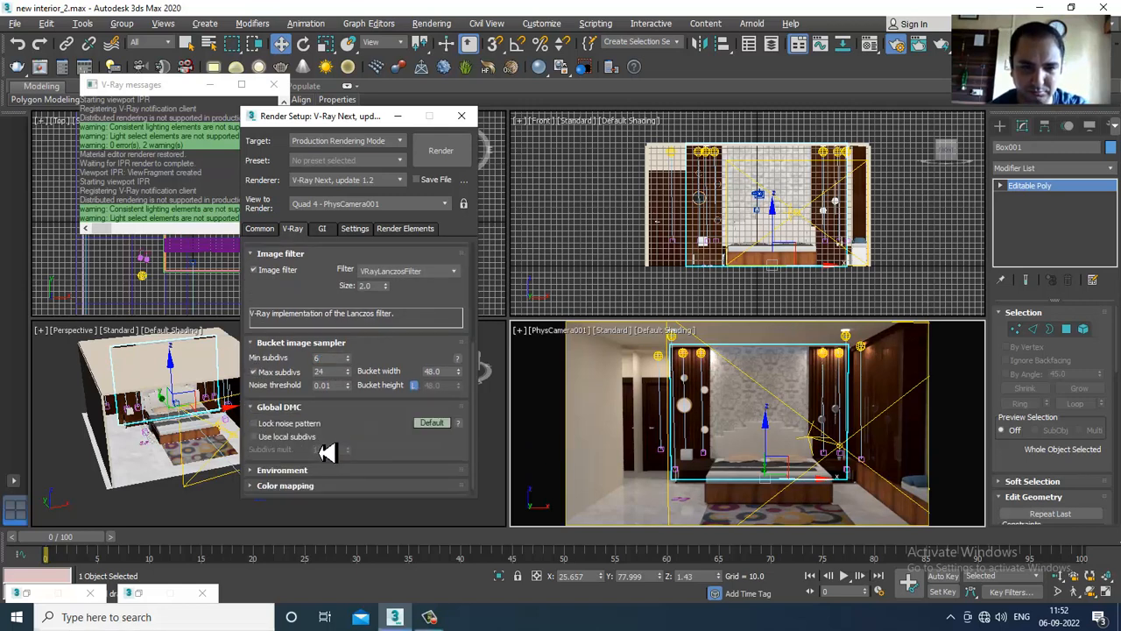
pyautogui.click(432, 423)
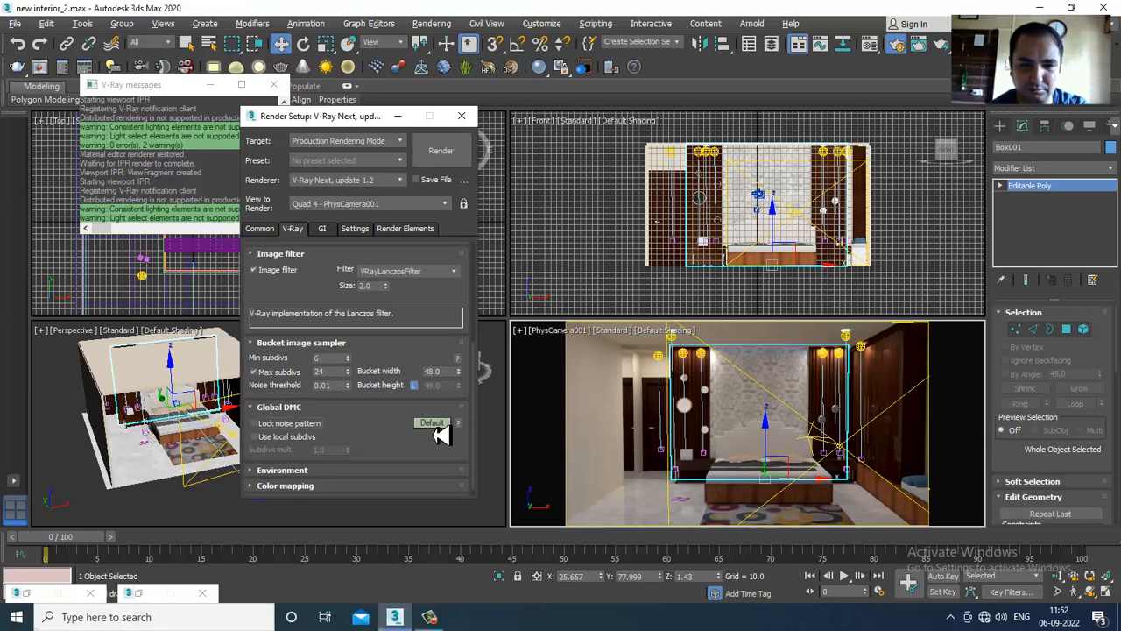
pyautogui.click(277, 440)
pyautogui.click(429, 436)
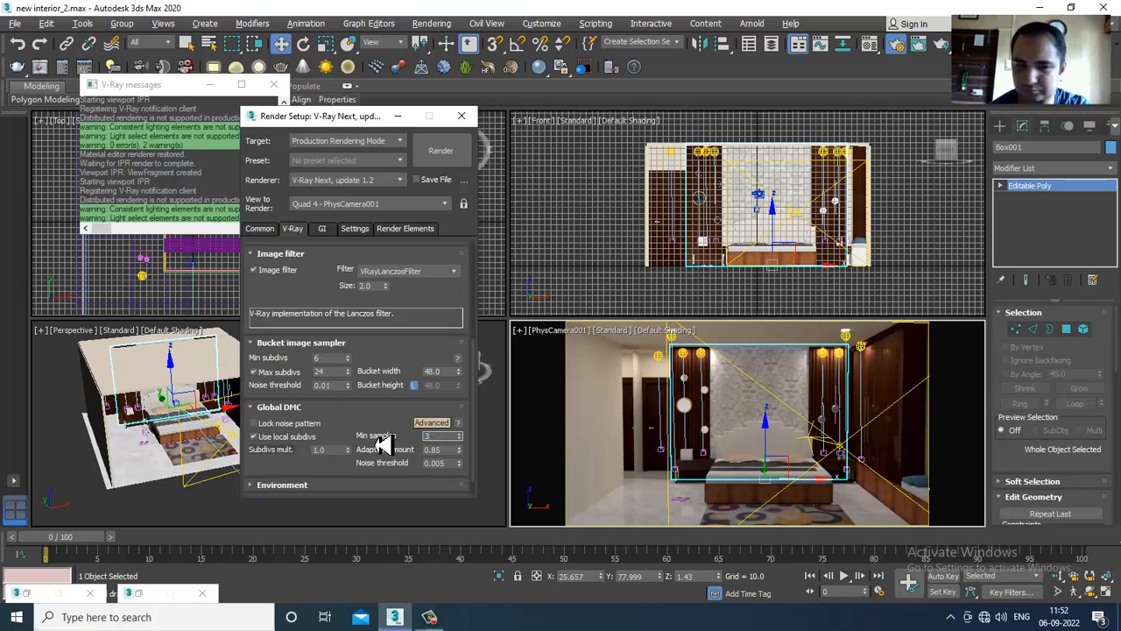
pyautogui.scroll(-1, 387, 427)
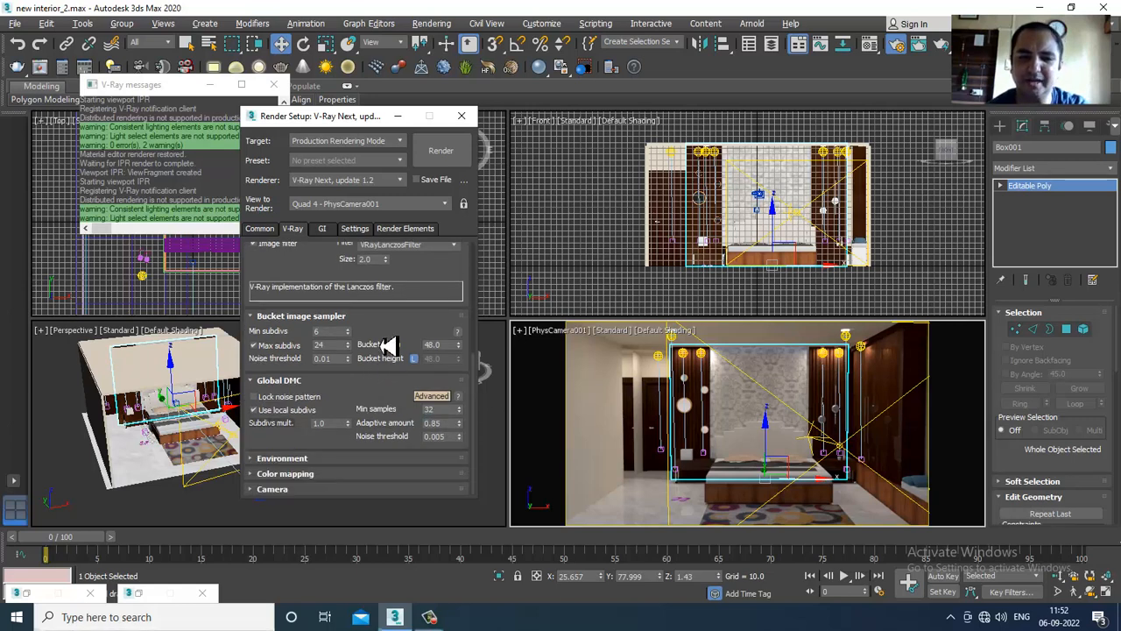
pyautogui.click(433, 436)
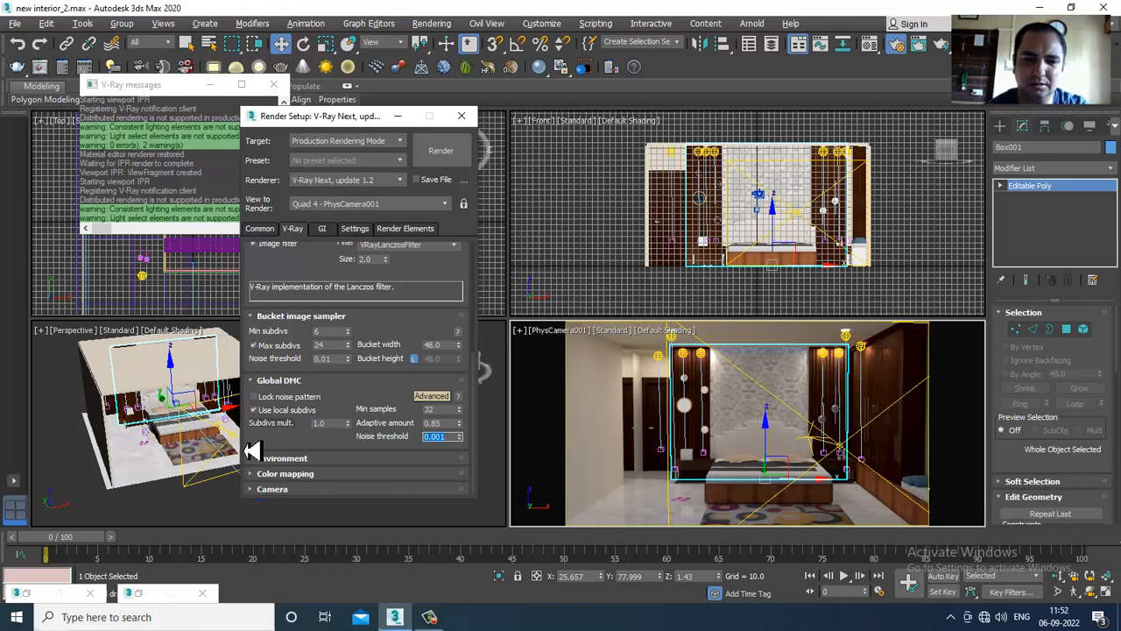
pyautogui.click(345, 396)
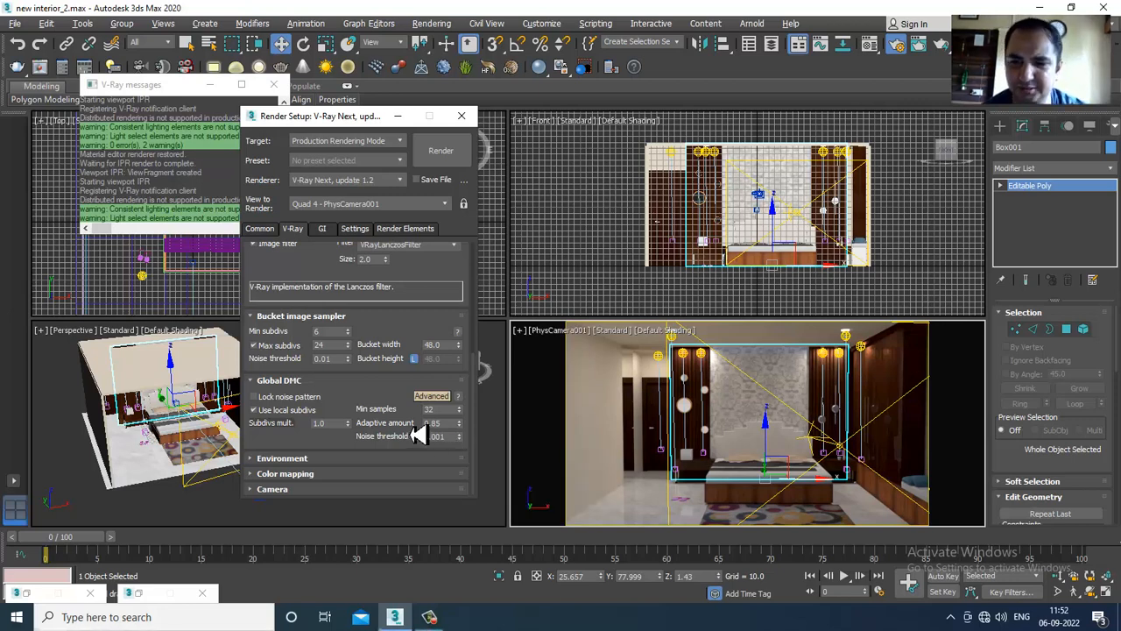
# Enable the GI environment and assign the VRayHDRI map from the Material Editor to its map slot.
pyautogui.click(287, 458)
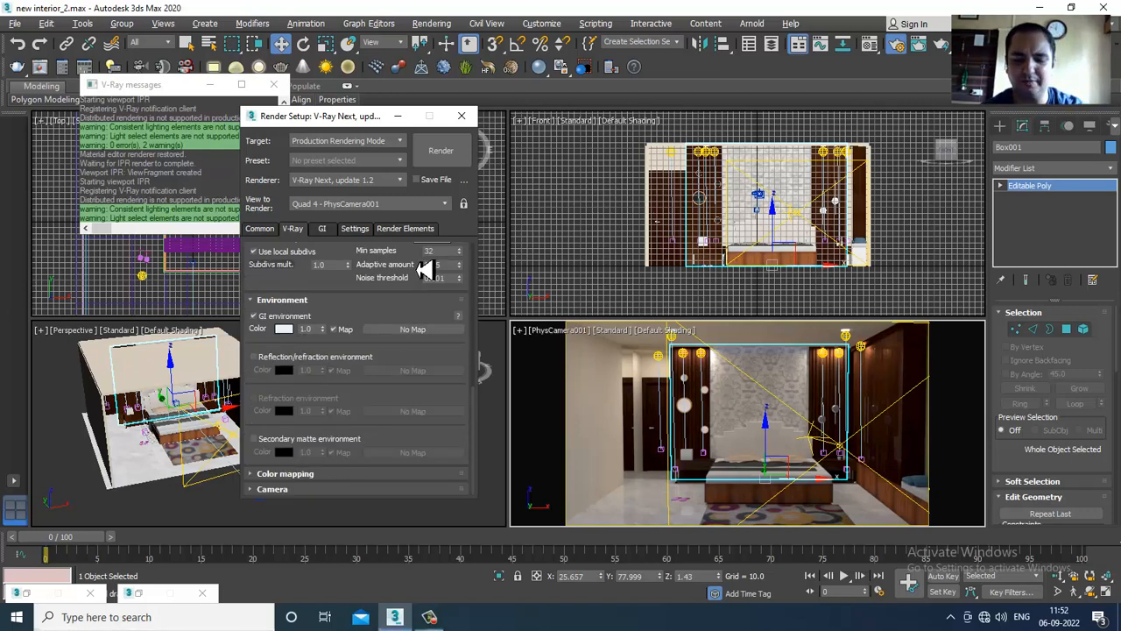
pyautogui.press('m')
pyautogui.moveTo(394, 35); pyautogui.dragTo(1120, 85)
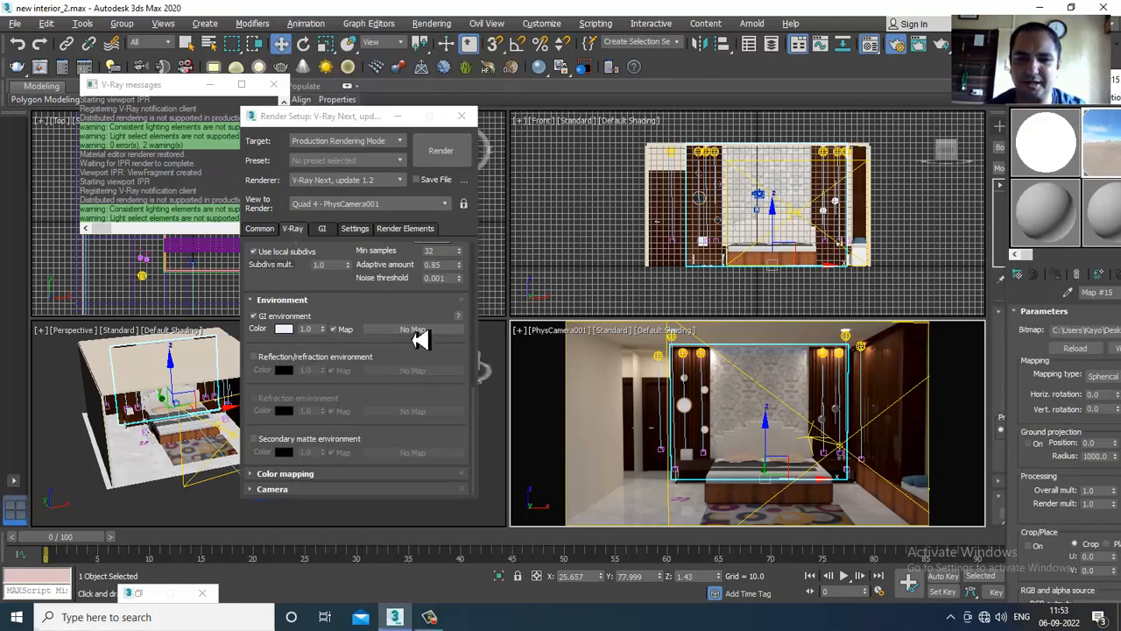
pyautogui.moveTo(420, 339); pyautogui.dragTo(421, 338)
pyautogui.click(359, 355)
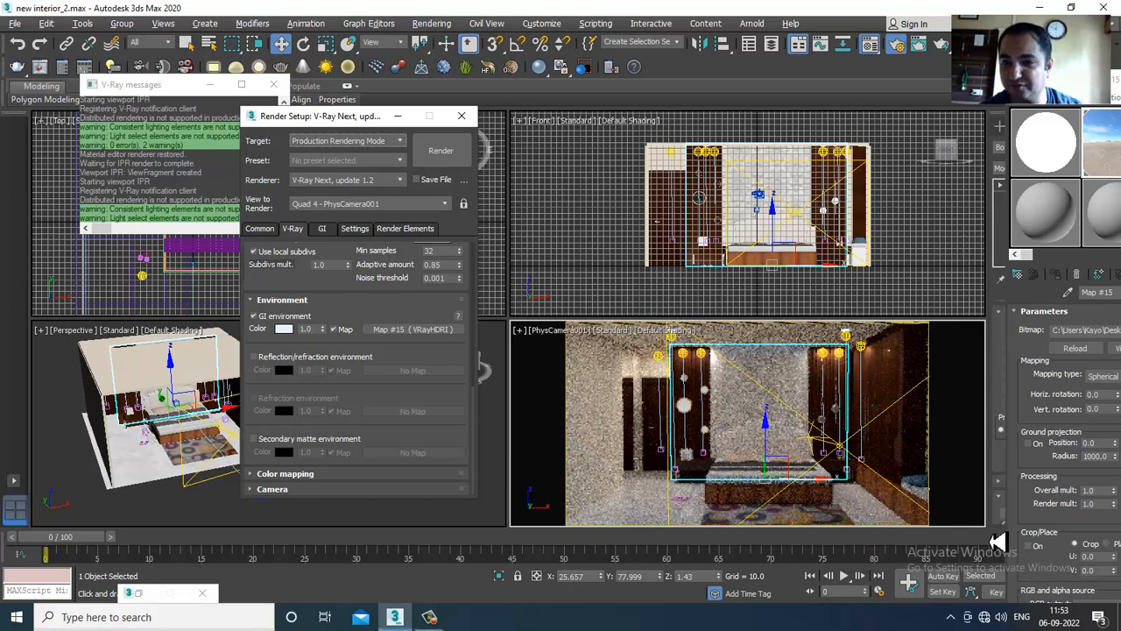
# Connect the computer to the secured Wi-Fi network.
pyautogui.click(984, 616)
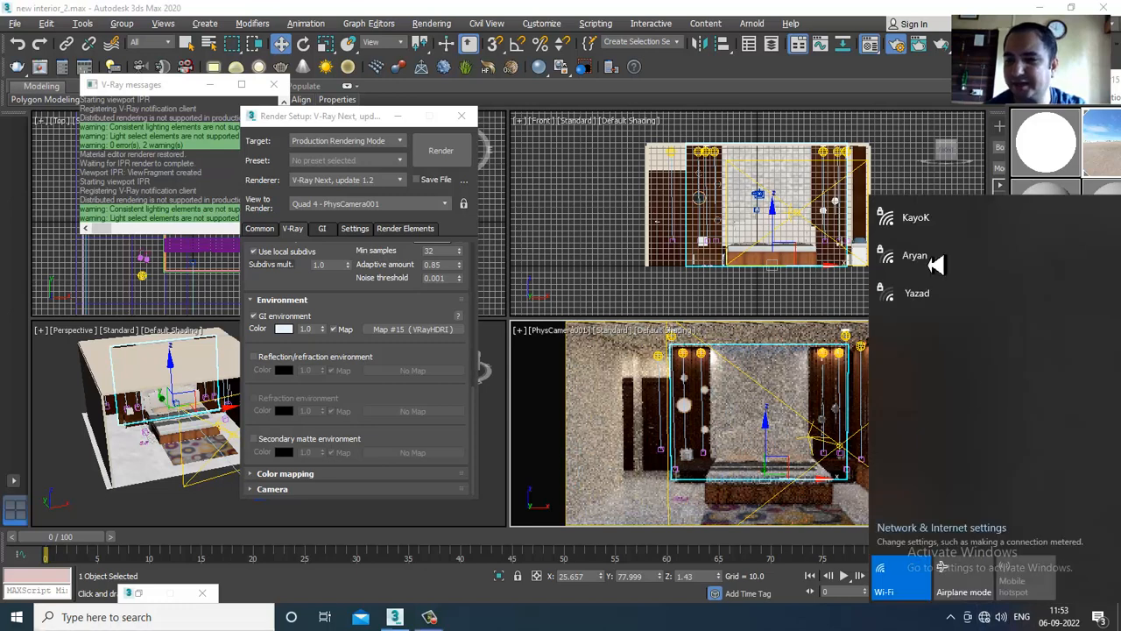
pyautogui.click(915, 221)
pyautogui.click(1070, 287)
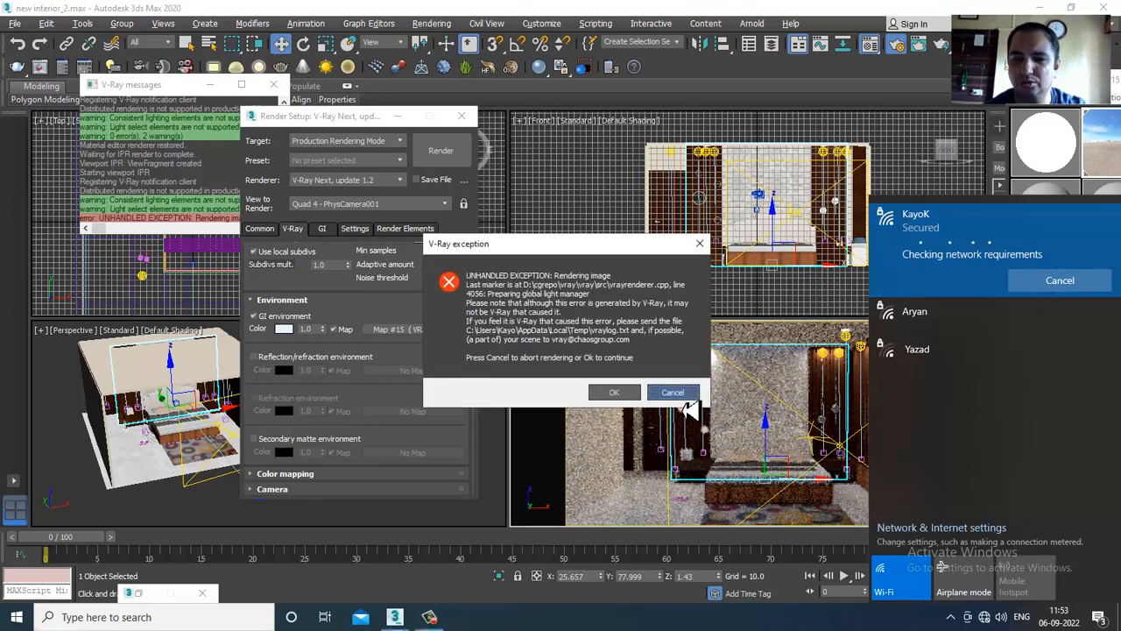
# Abort the rendering at the V-Ray exception, then restart V-Ray IPR in the PhysCamera001 viewport and maximise that viewport.
pyautogui.click(672, 392)
pyautogui.click(624, 330)
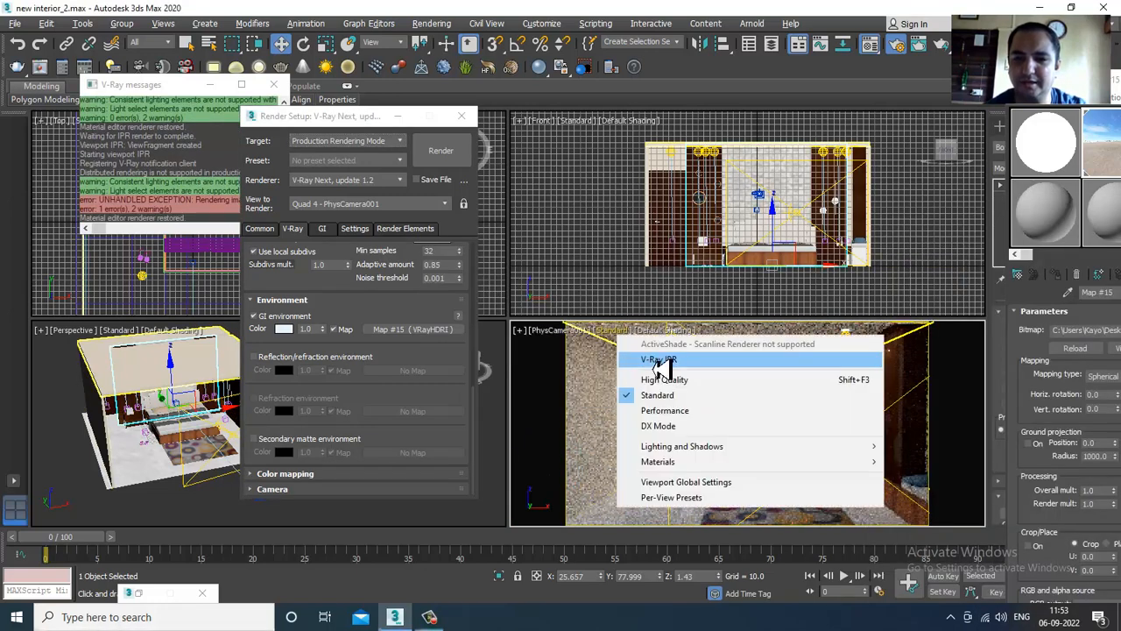
pyautogui.click(661, 362)
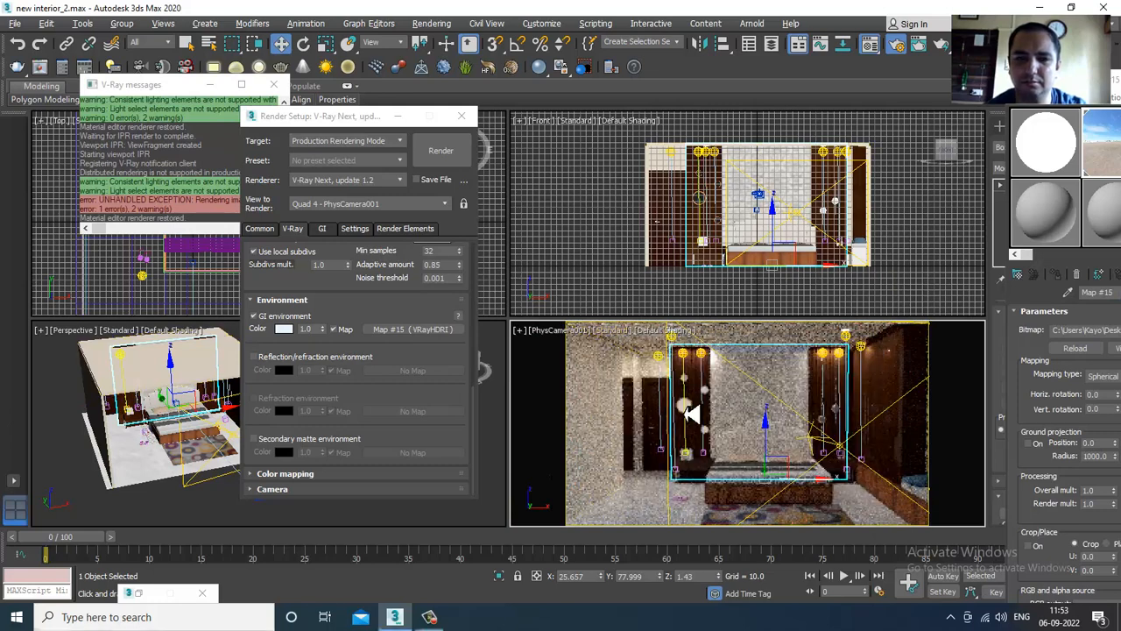
pyautogui.click(611, 393)
pyautogui.hotkey('alt', 'w')
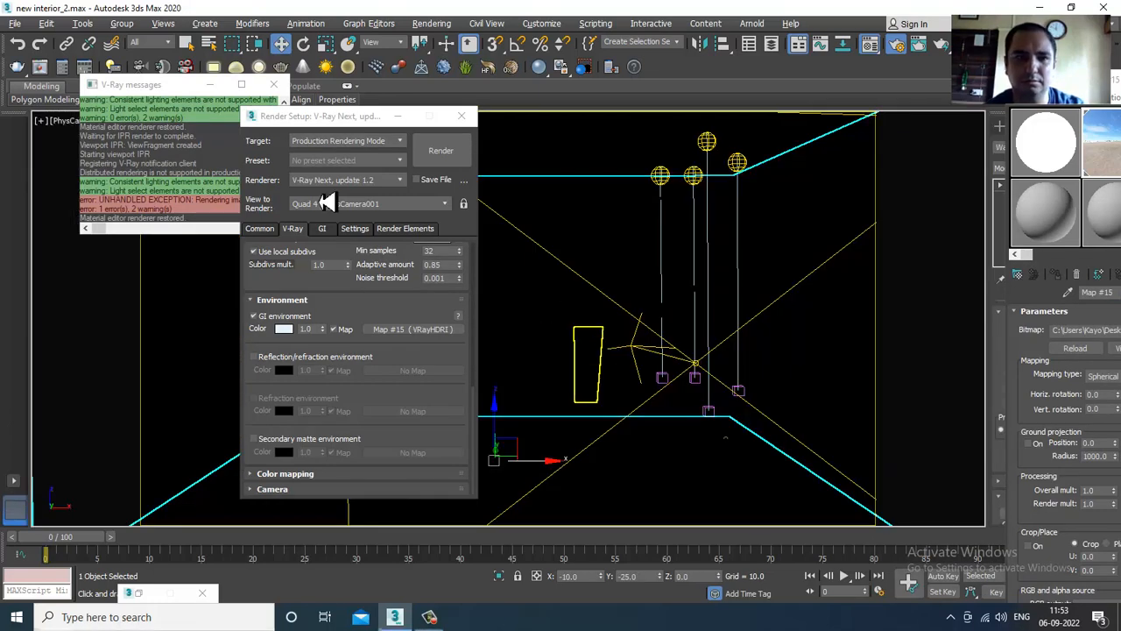
# Close Render Setup, set the PhysCamera001 viewport to Standard, and return to the four-viewport layout.
pyautogui.click(462, 115)
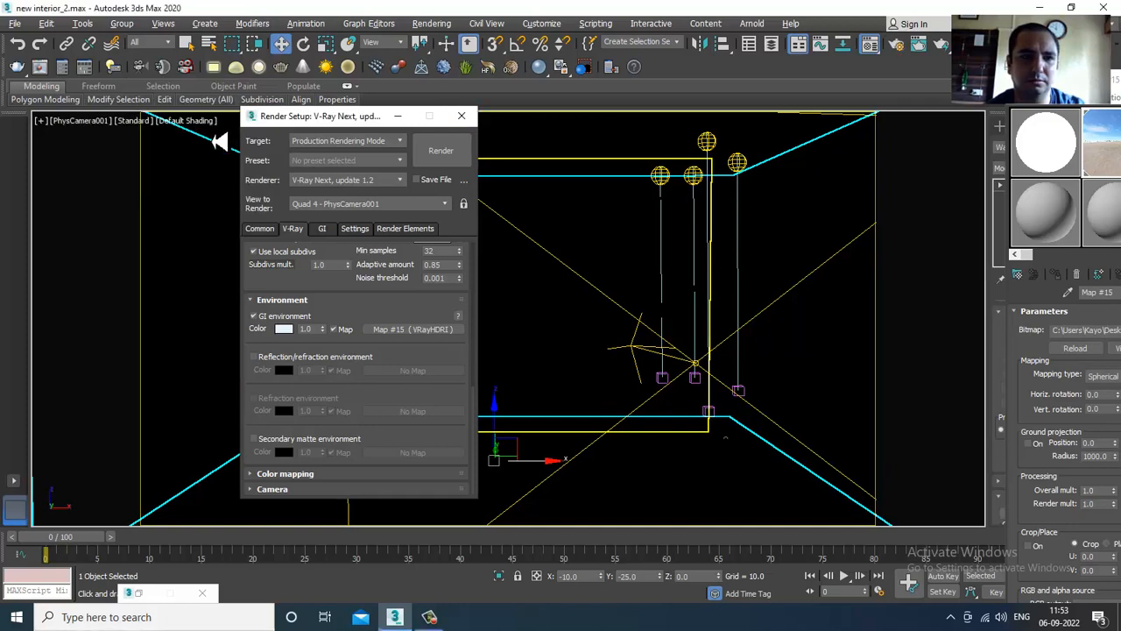
pyautogui.click(131, 130)
pyautogui.click(170, 186)
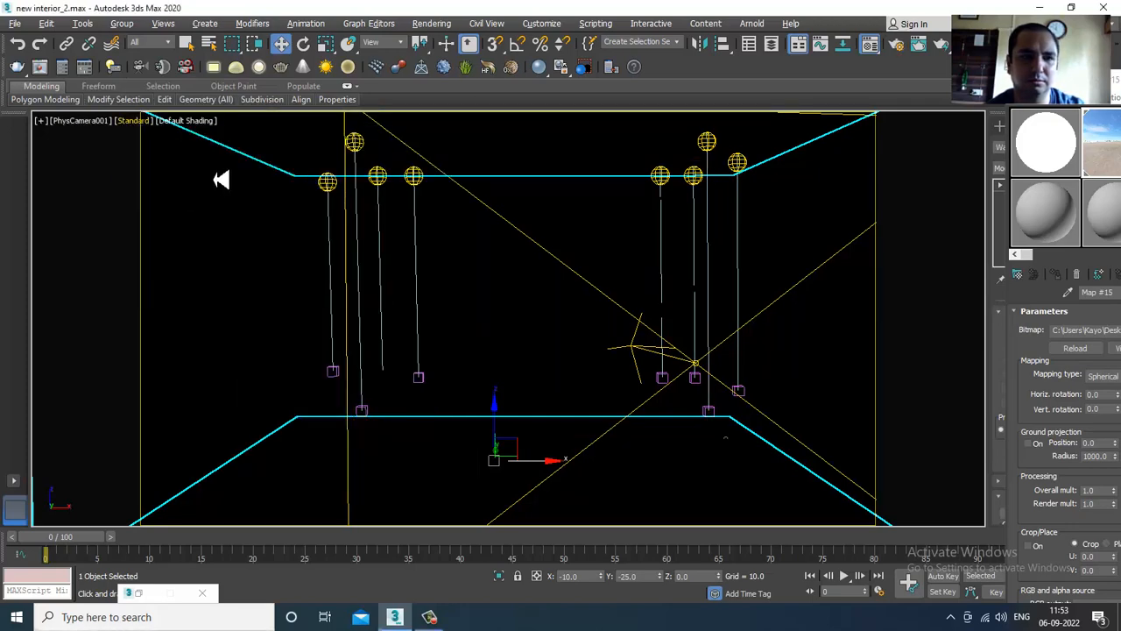
pyautogui.hotkey('alt', 'w')
pyautogui.click(667, 393)
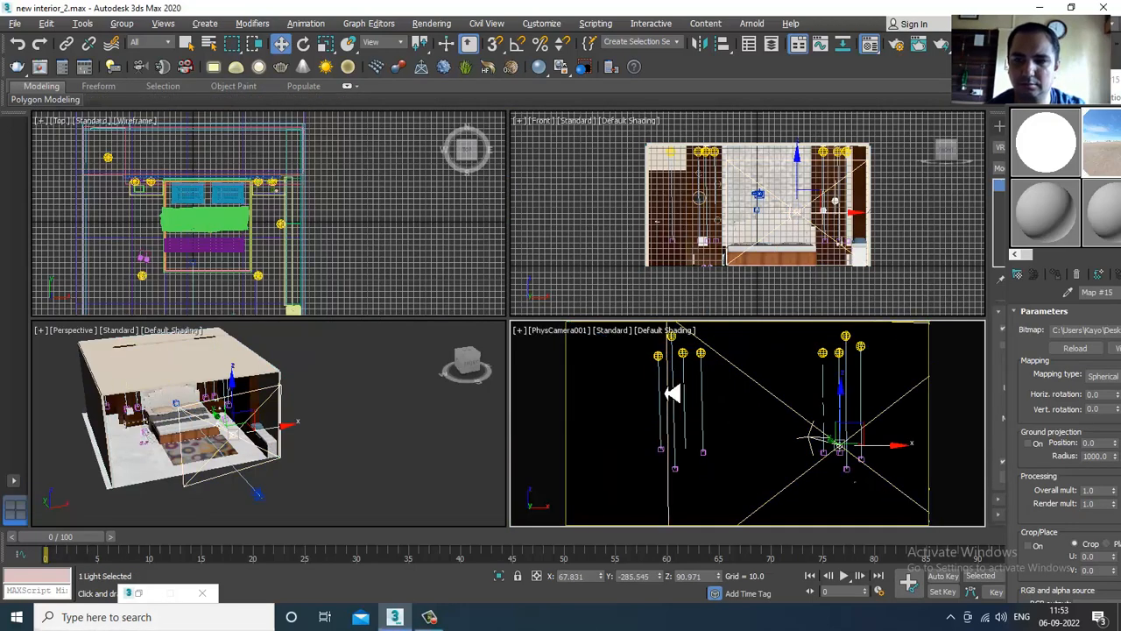
# Save the scene and close the Material Editor.
pyautogui.click(15, 24)
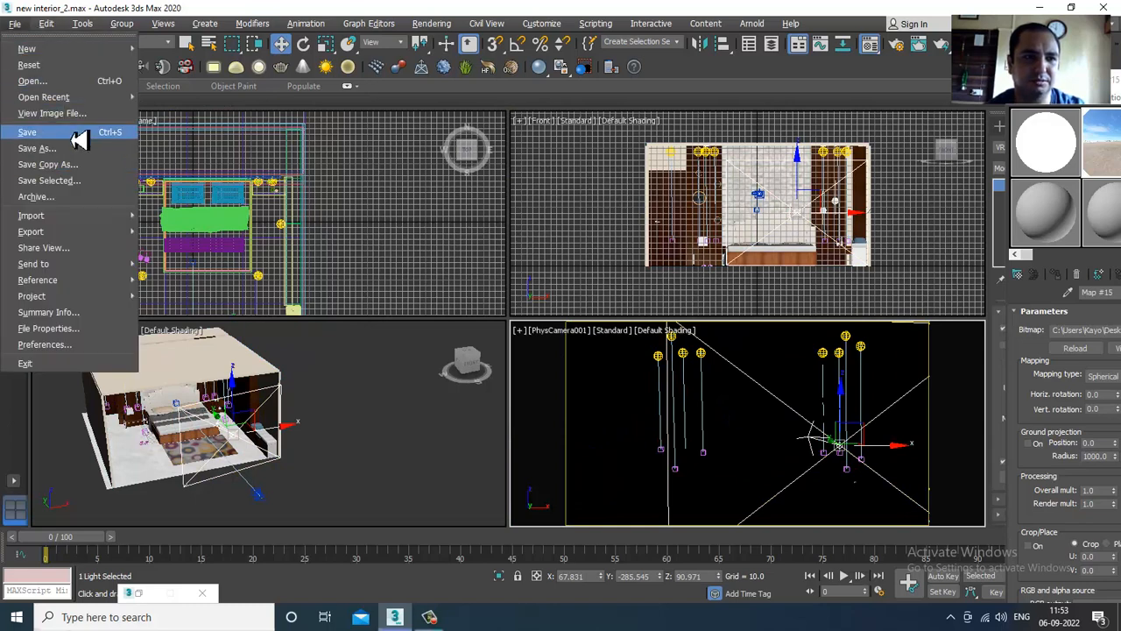
pyautogui.click(79, 140)
pyautogui.click(816, 403)
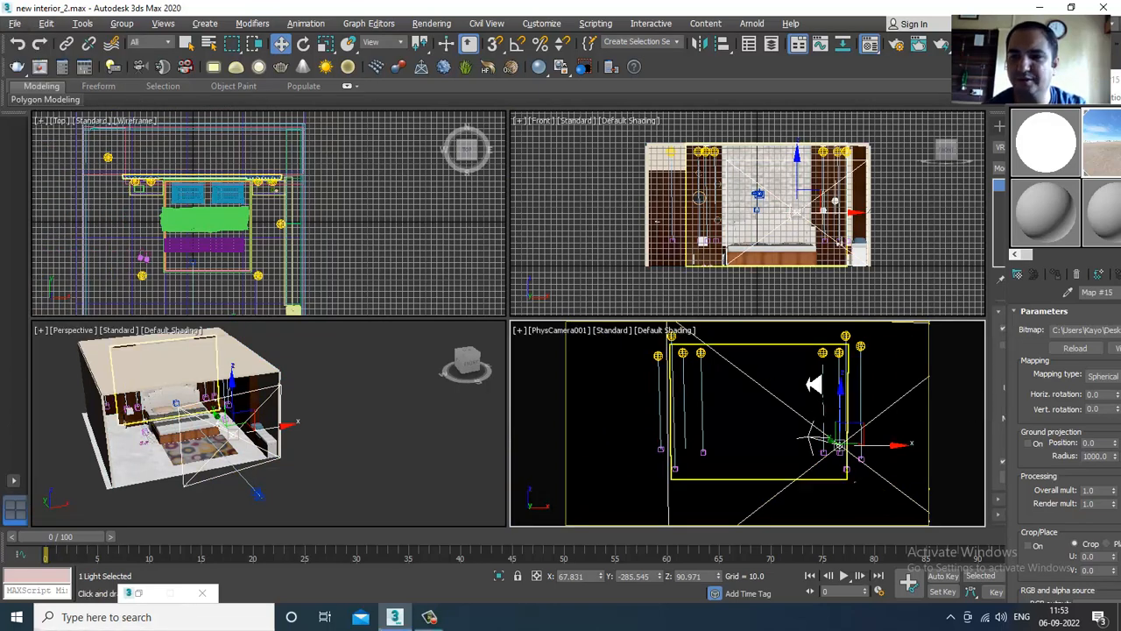
pyautogui.moveTo(293, 202); pyautogui.dragTo(263, 136)
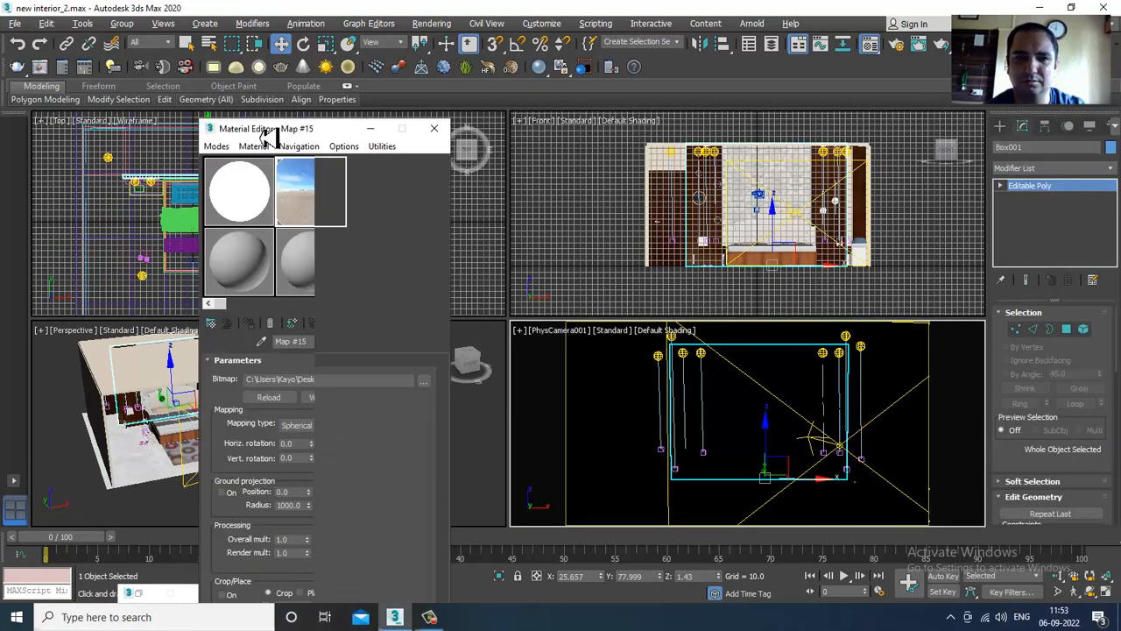
pyautogui.click(434, 128)
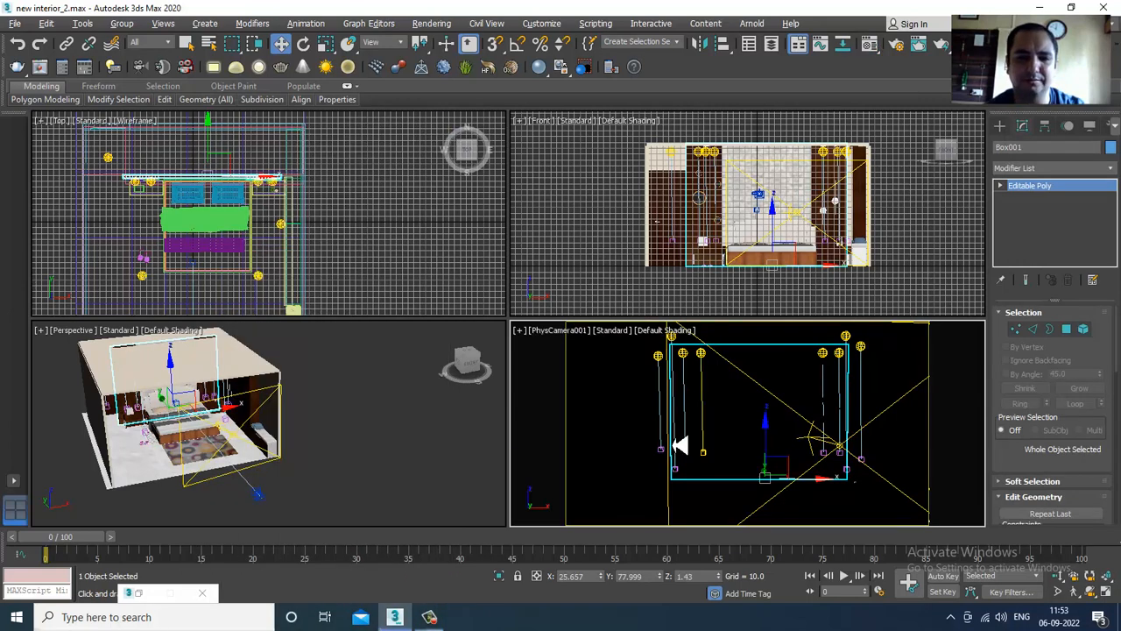
# Try V-Ray IPR in the PhysCamera001 viewport again and set the viewport back to Standard.
pyautogui.click(616, 332)
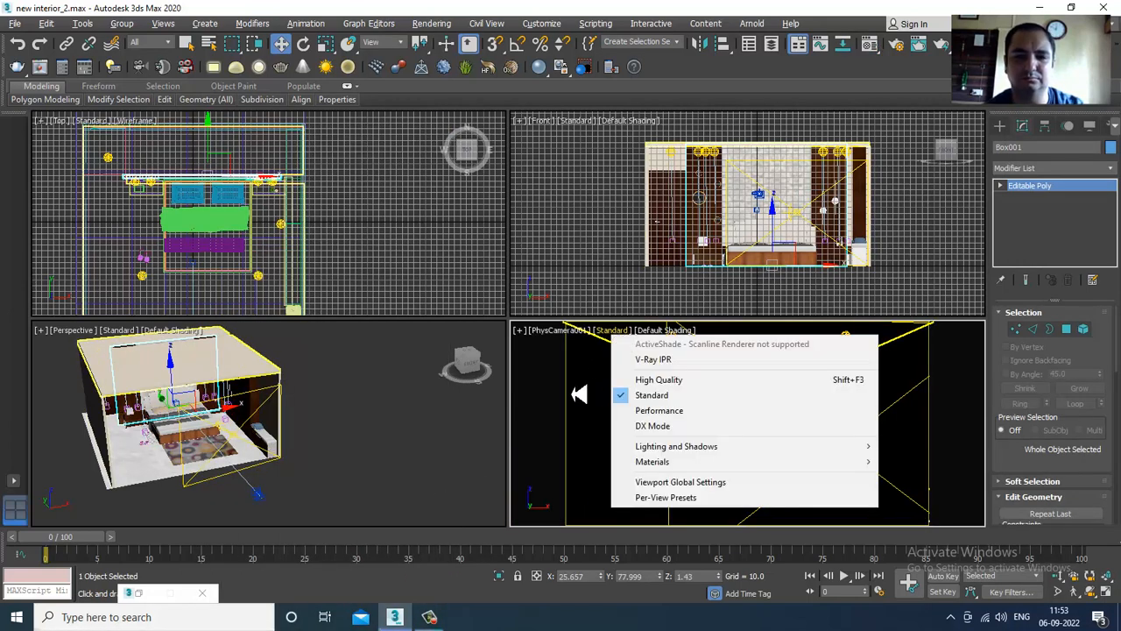
pyautogui.click(911, 402)
pyautogui.click(615, 331)
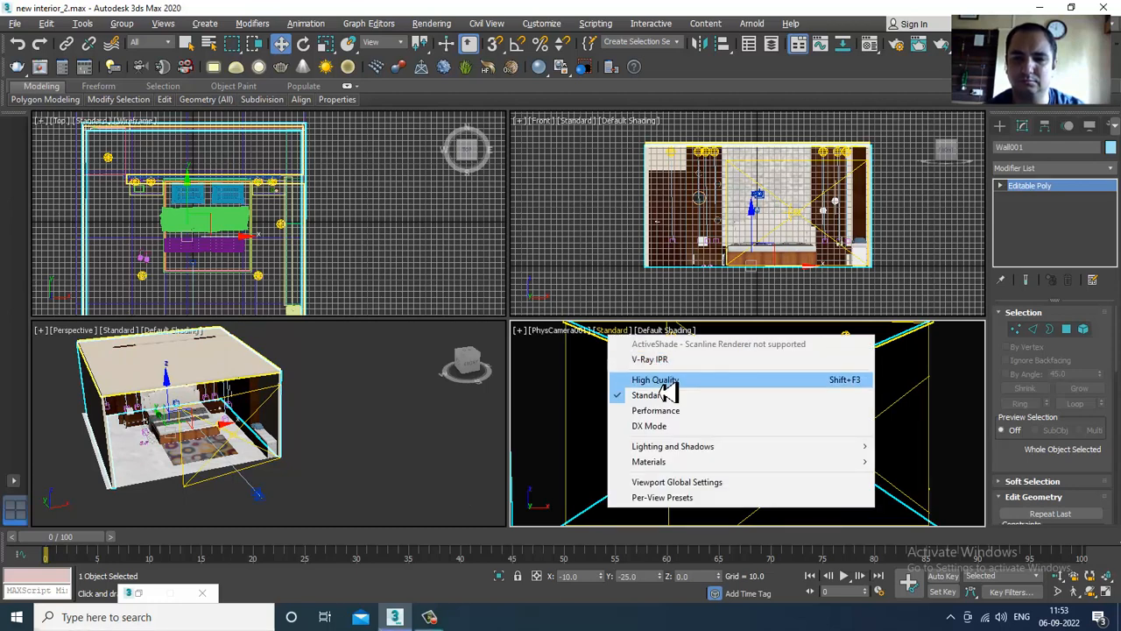
pyautogui.click(661, 358)
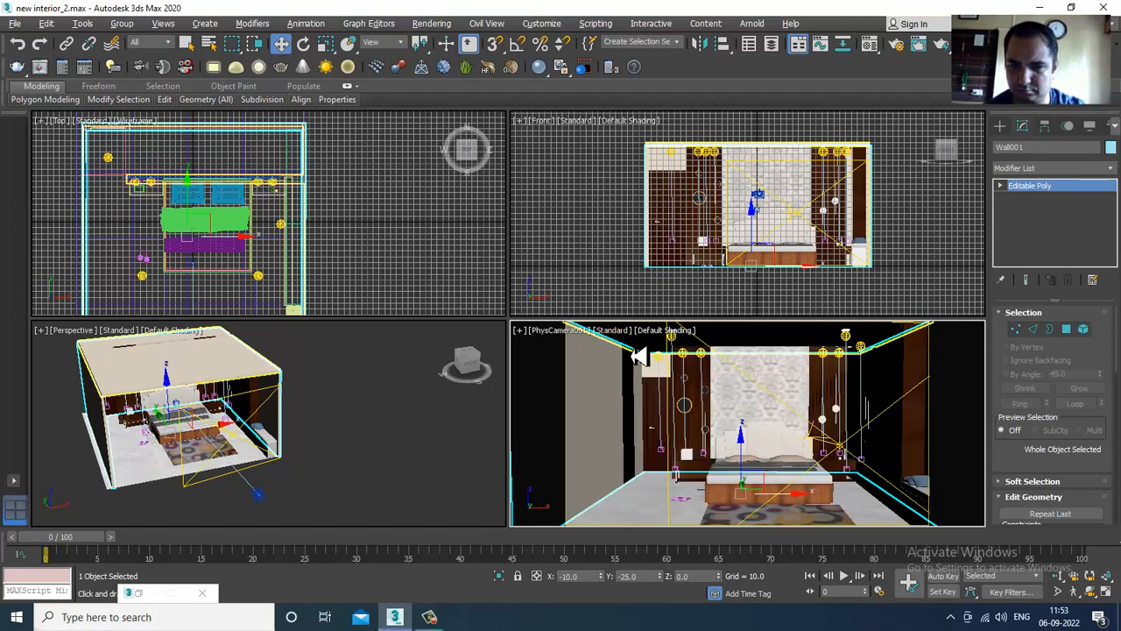
pyautogui.click(617, 333)
pyautogui.click(669, 396)
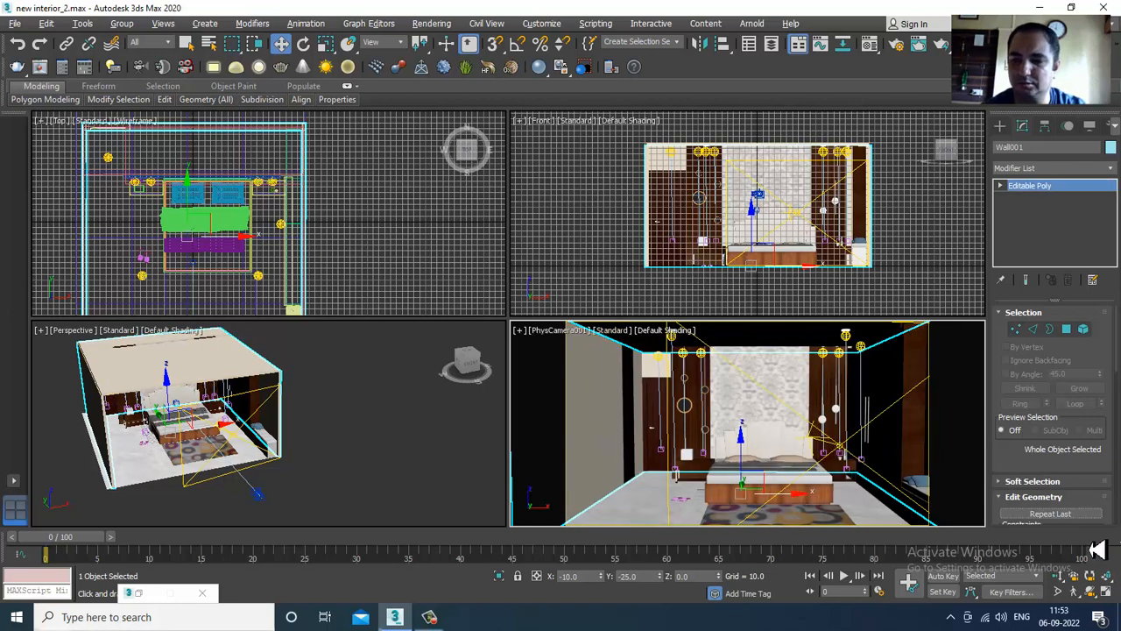
# Switch to Microsoft Edge, dismiss the advertisement notification, and open google.com.
pyautogui.click(164, 624)
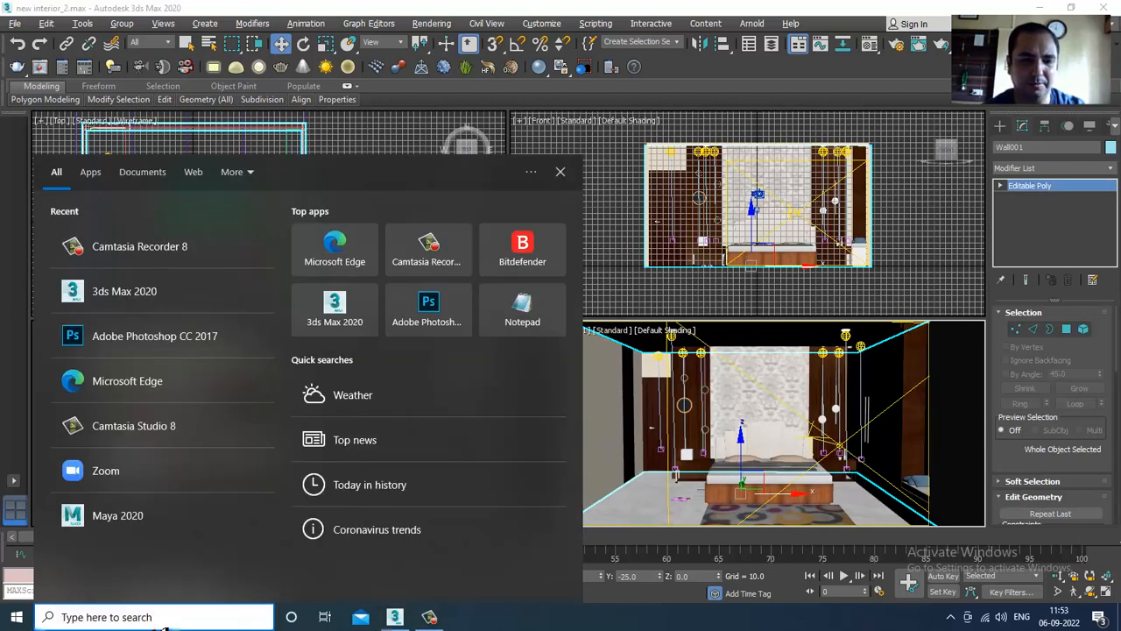
pyautogui.write('ed')
pyautogui.click(133, 241)
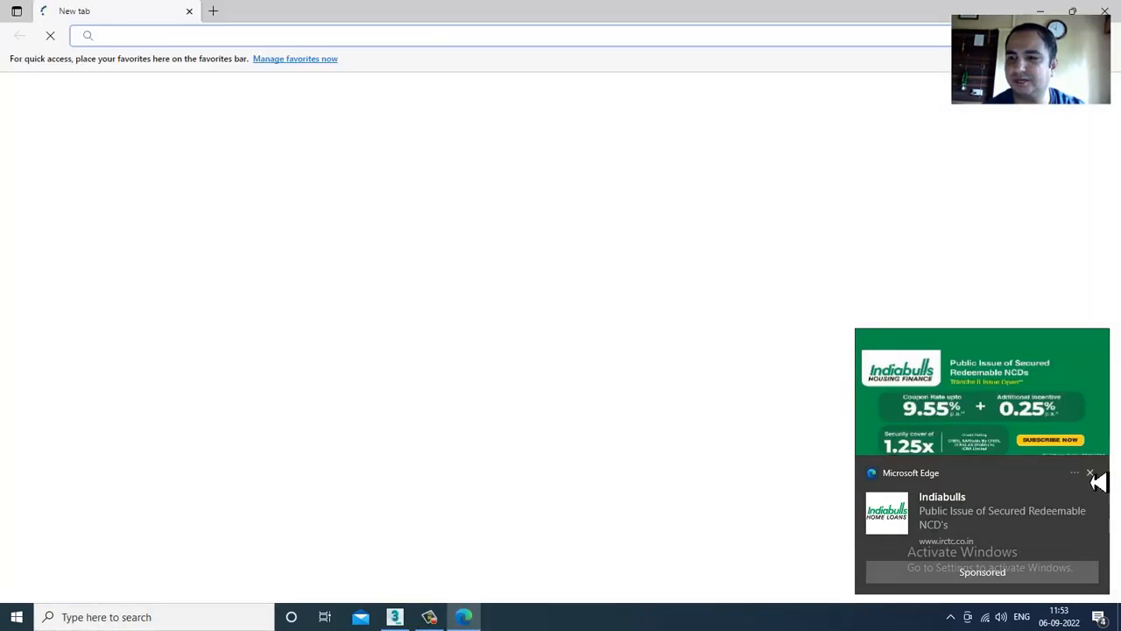
pyautogui.click(1093, 480)
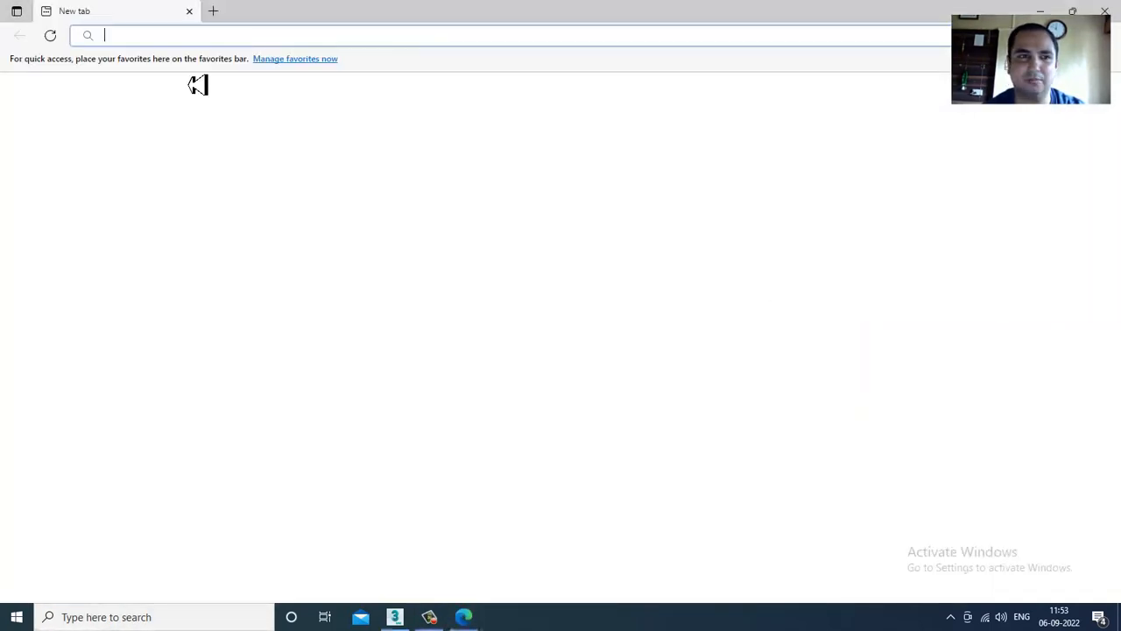
pyautogui.write('google.com')
pyautogui.press('Return')
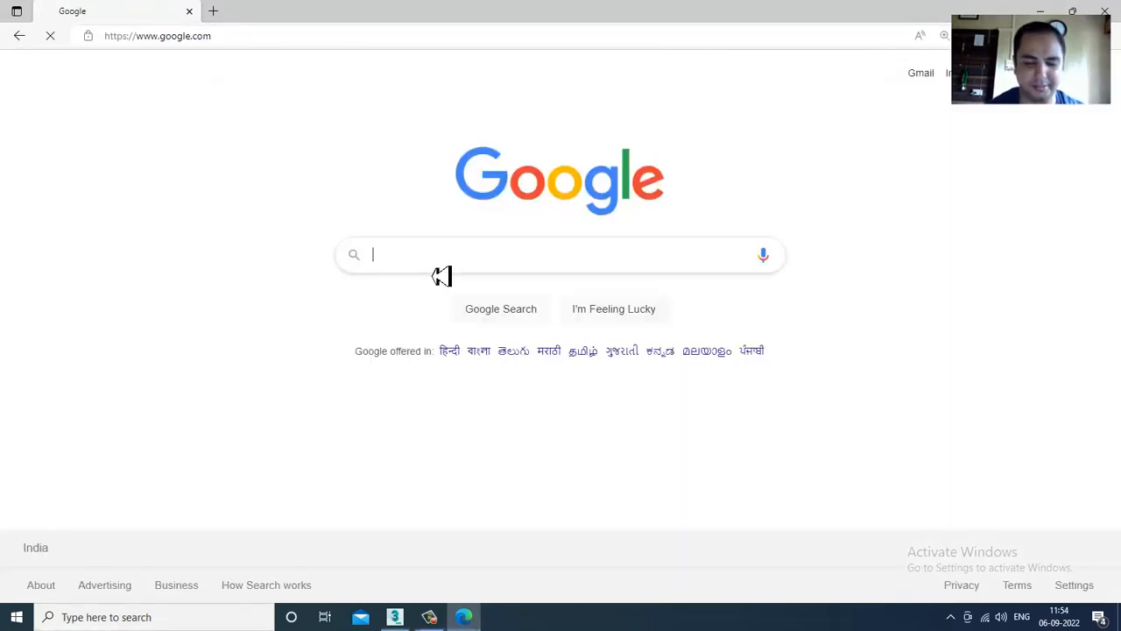
# Search Google Images for "night hdri" and browse the results.
pyautogui.write('night hdri')
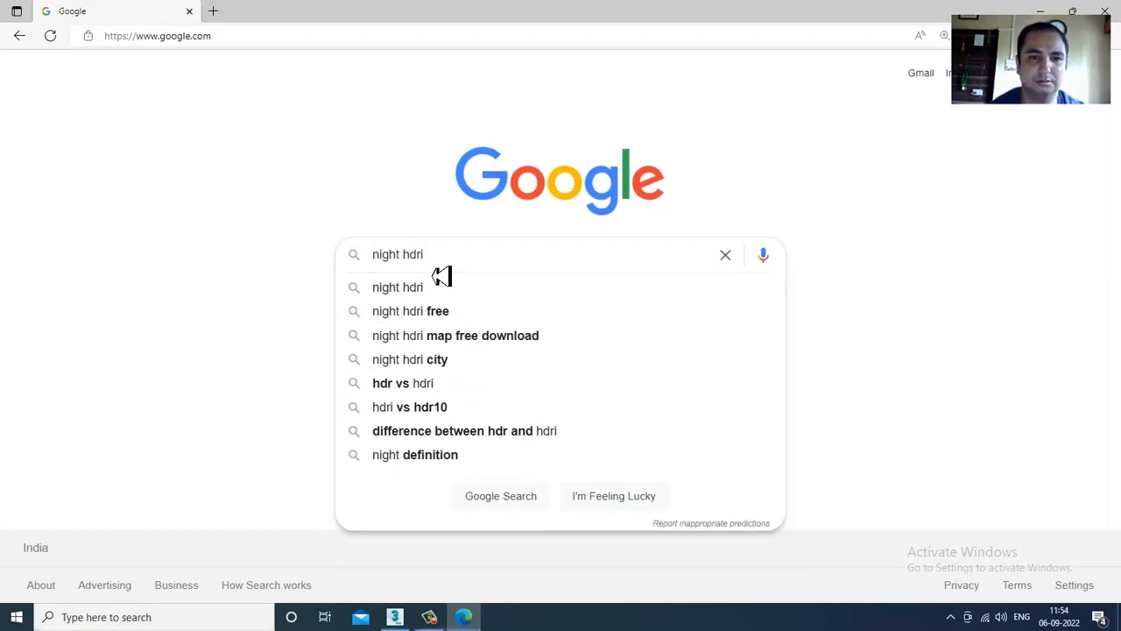
pyautogui.press('Return')
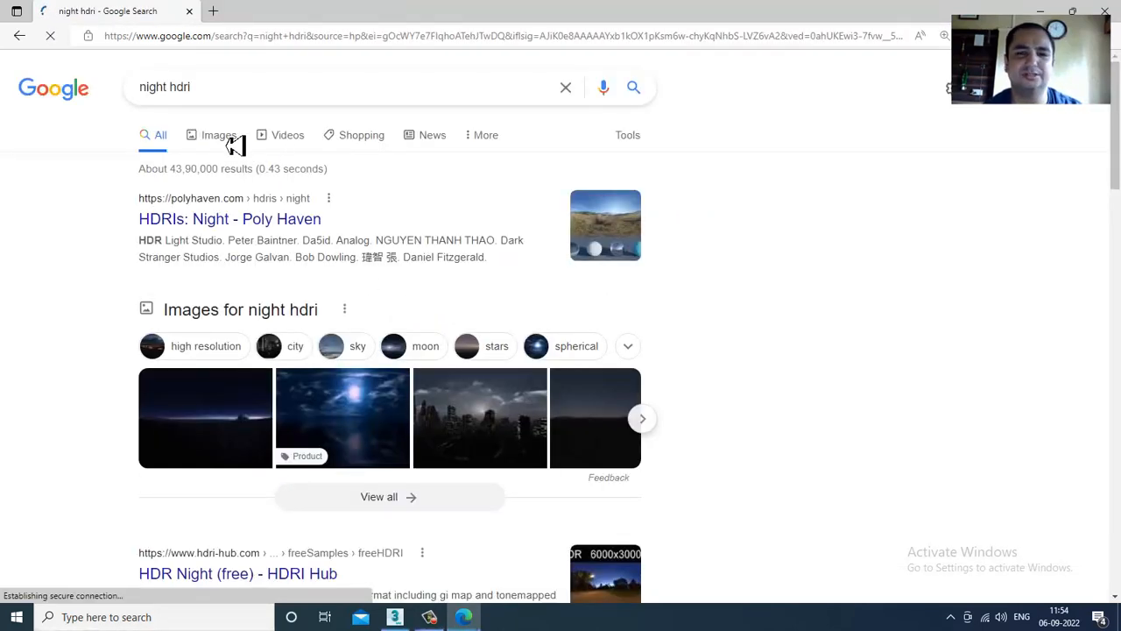
pyautogui.click(236, 145)
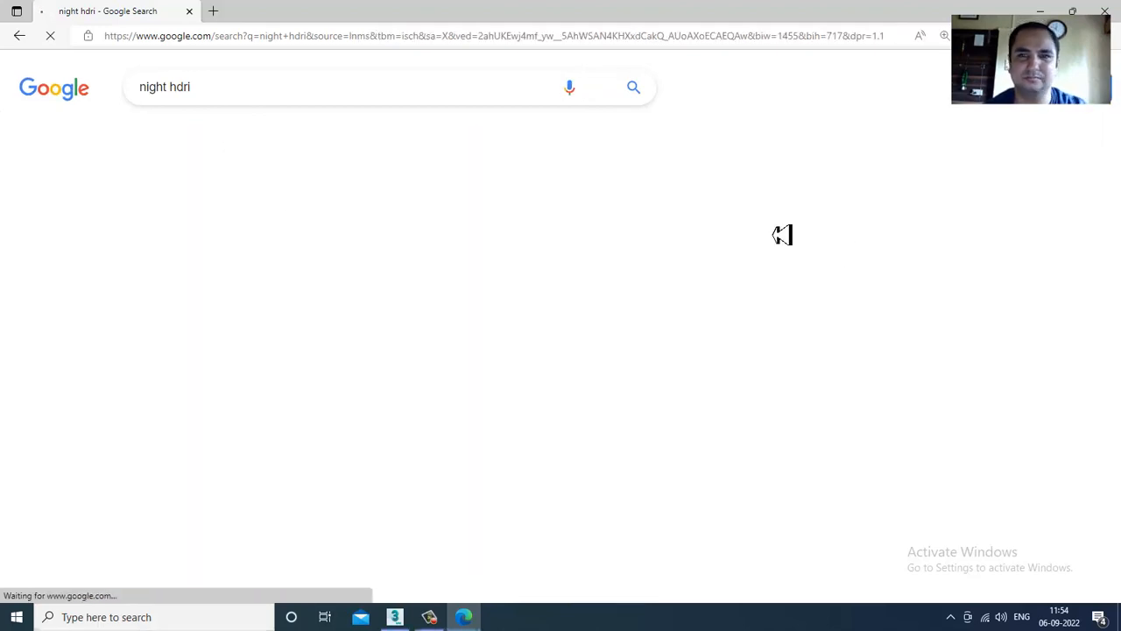
pyautogui.scroll(-3, 733, 420)
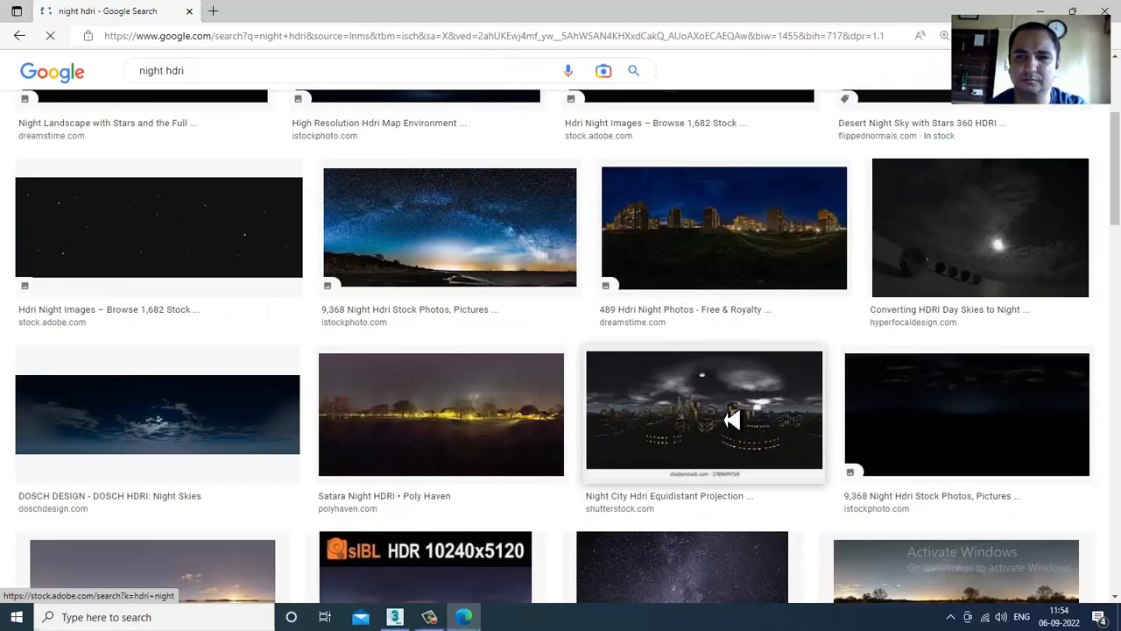
pyautogui.scroll(3, 732, 420)
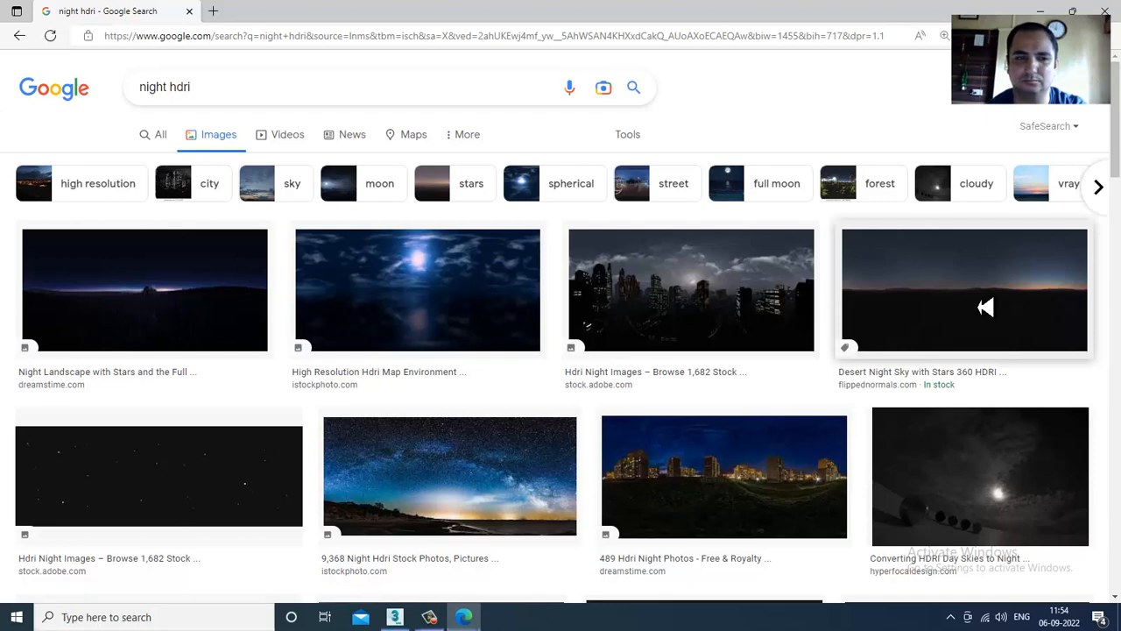
# Preview the Desert Night Sky HDRI and its related images, ending on Pinterest's "Download Free HDRI Maps" sunset panorama.
pyautogui.click(985, 306)
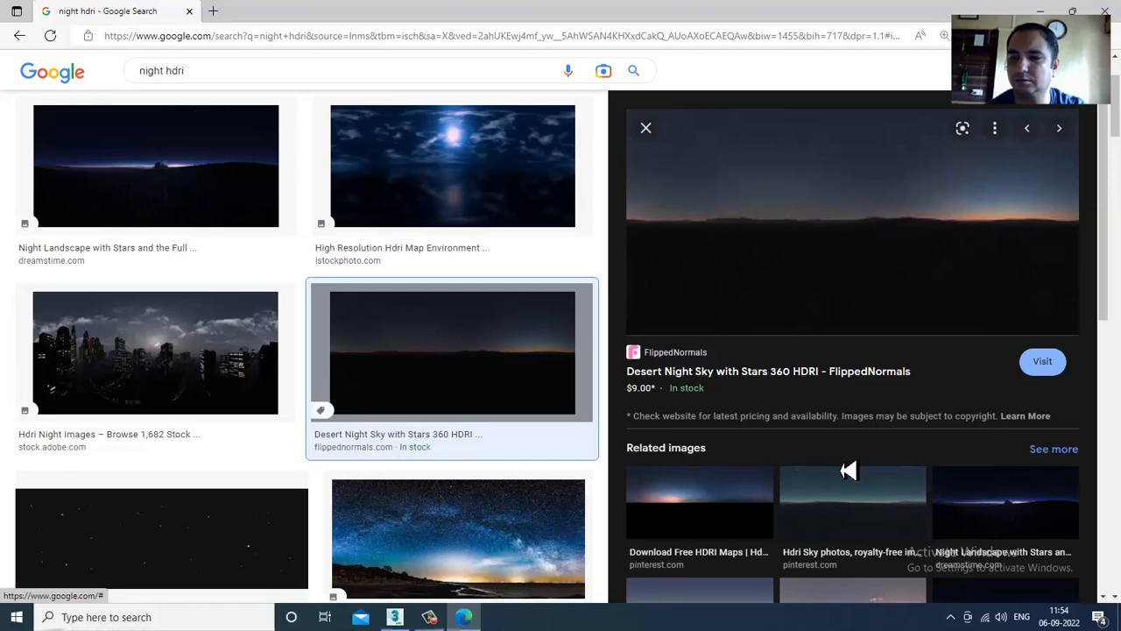
pyautogui.scroll(-2, 850, 468)
pyautogui.click(1006, 350)
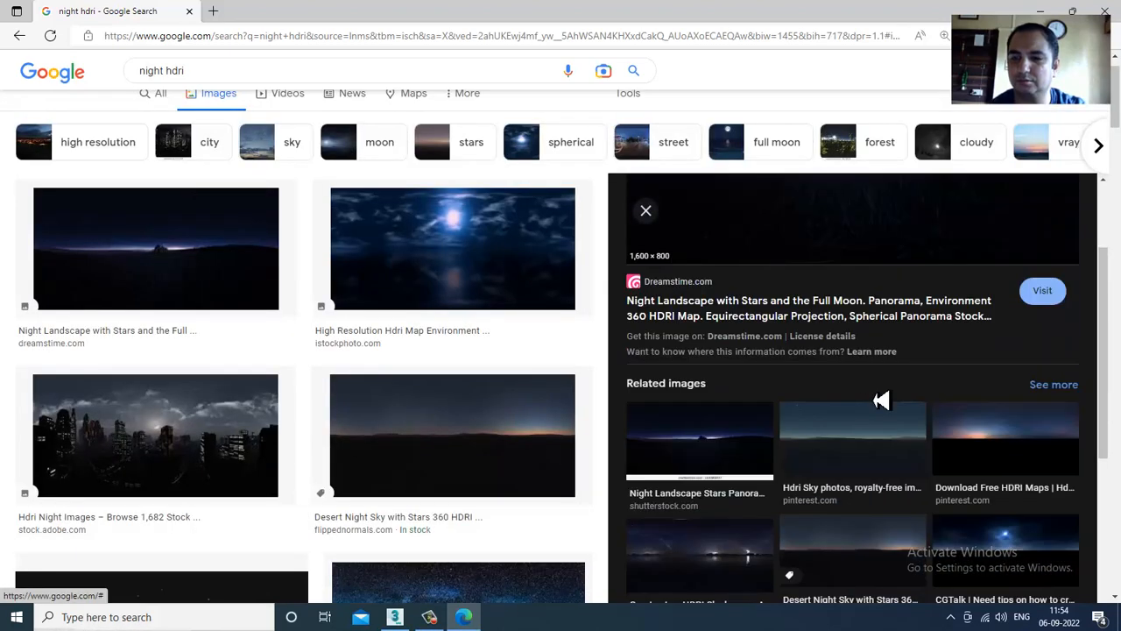
pyautogui.click(1070, 454)
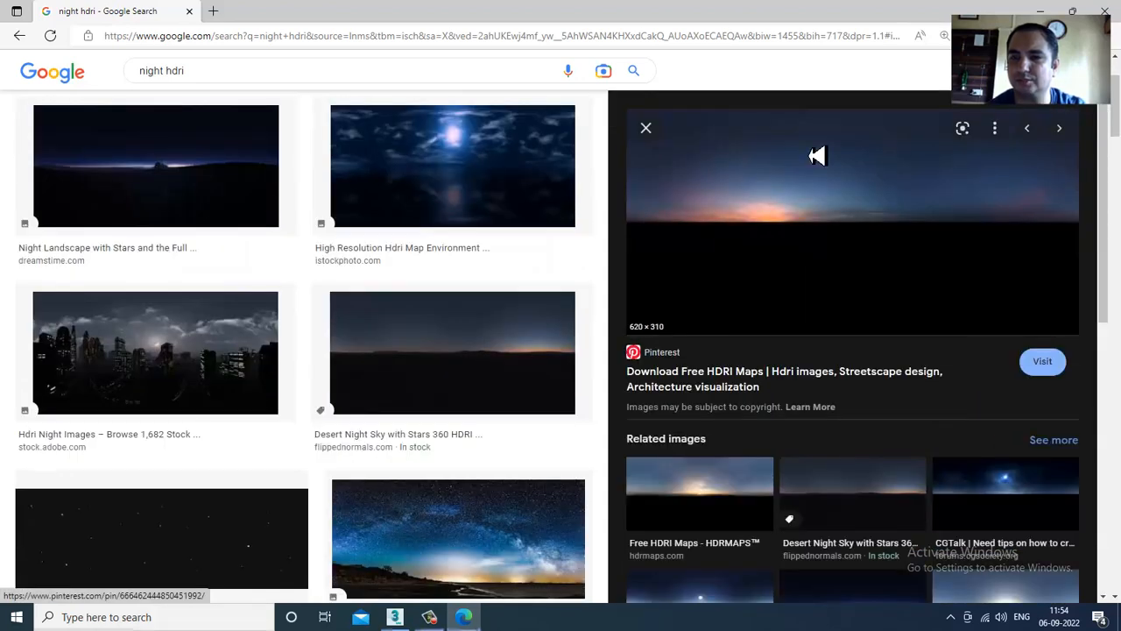
# Save the sunset panorama to the Desktop as a JPEG image and switch back to 3ds Max.
pyautogui.rightClick(816, 155)
pyautogui.click(908, 333)
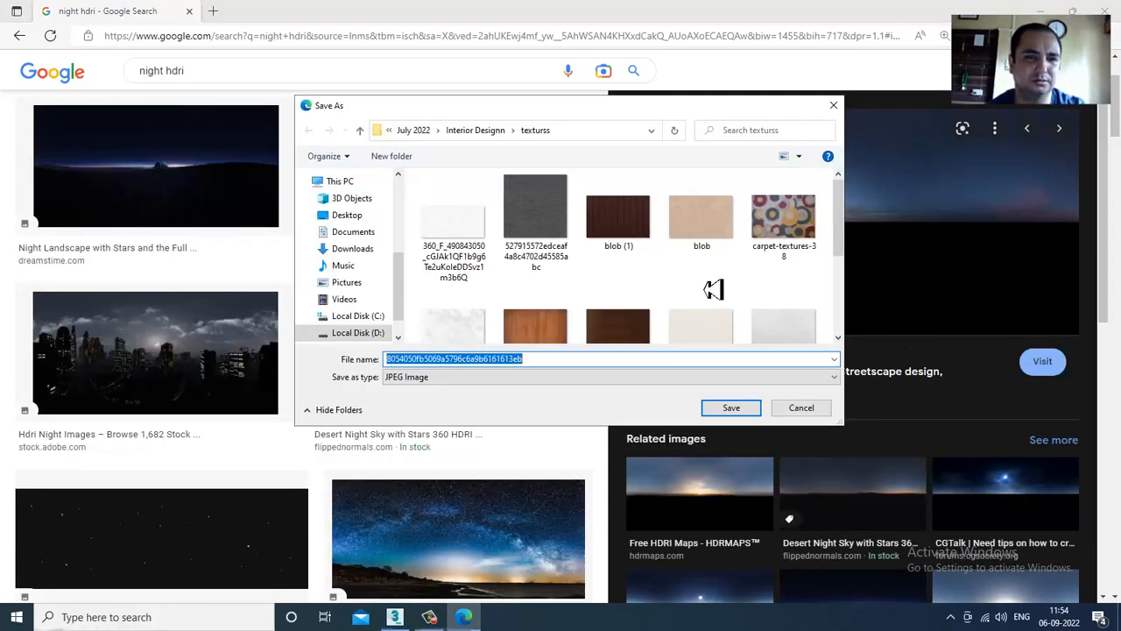
pyautogui.click(350, 215)
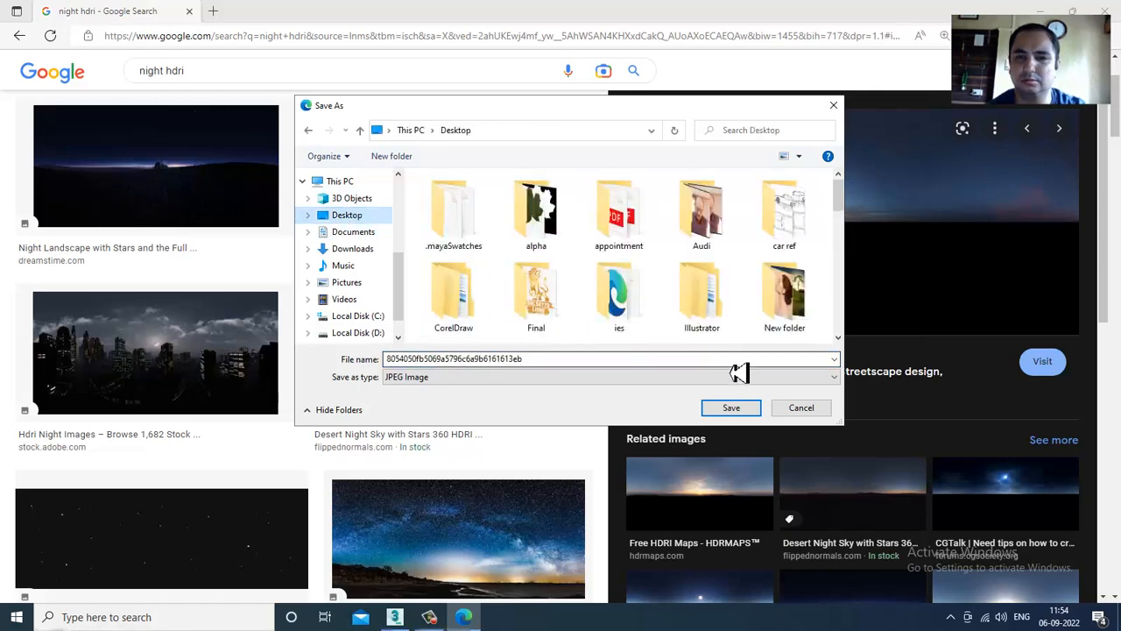
pyautogui.click(744, 412)
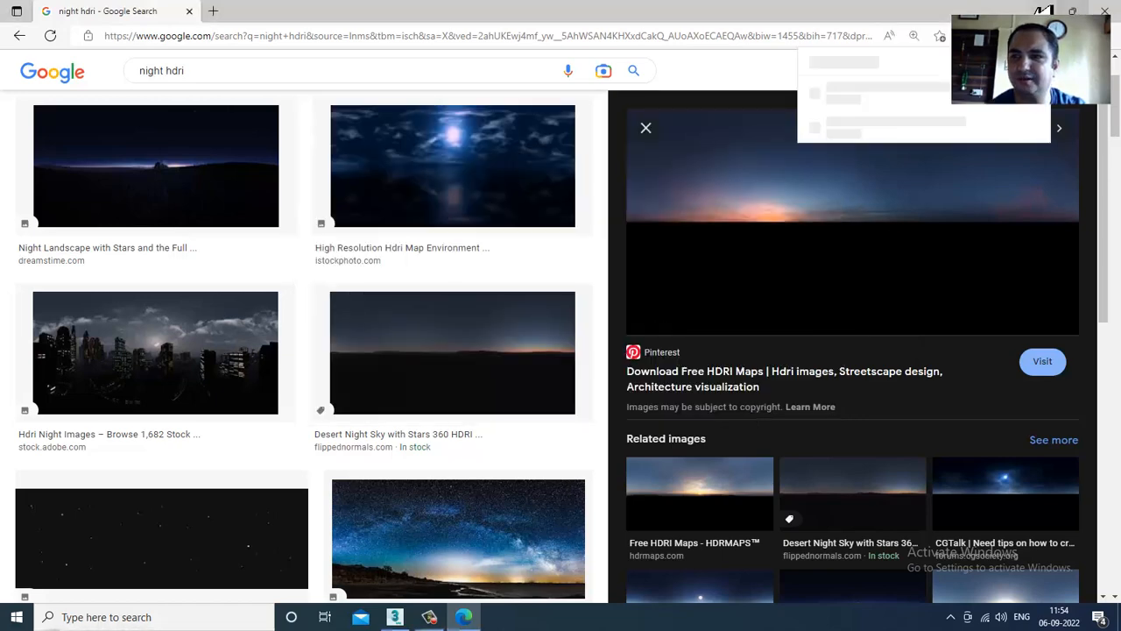
pyautogui.click(1039, 11)
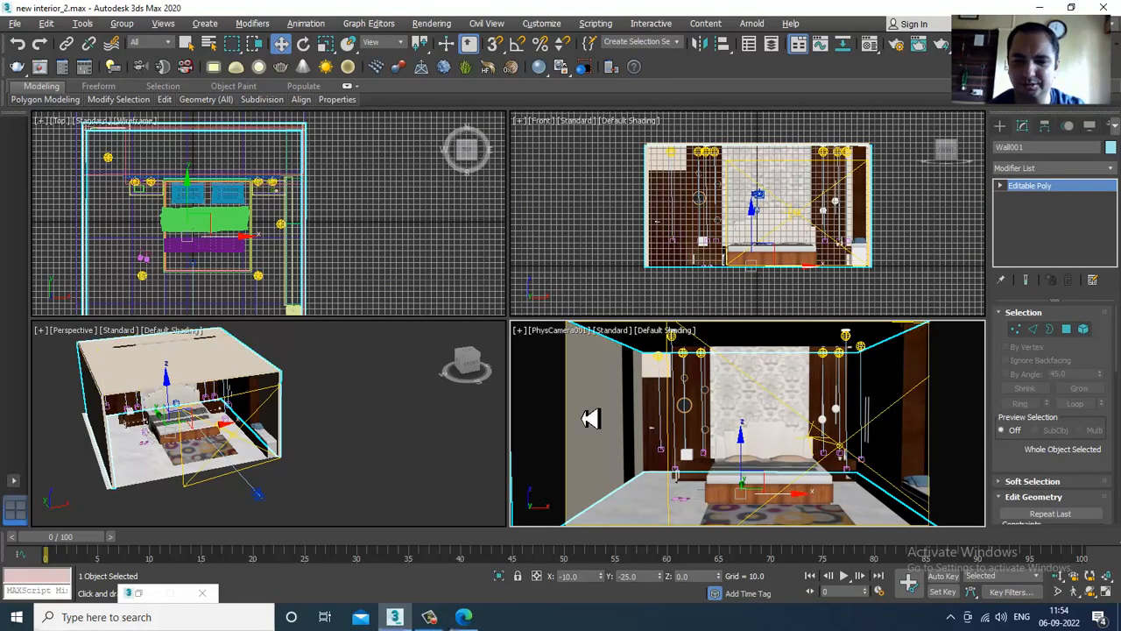
# Replace the bitmap of the Map #15 VRayHDRI with the 8054050fb5069a5796c6a9b6161613eb image from the Desktop.
pyautogui.press('m')
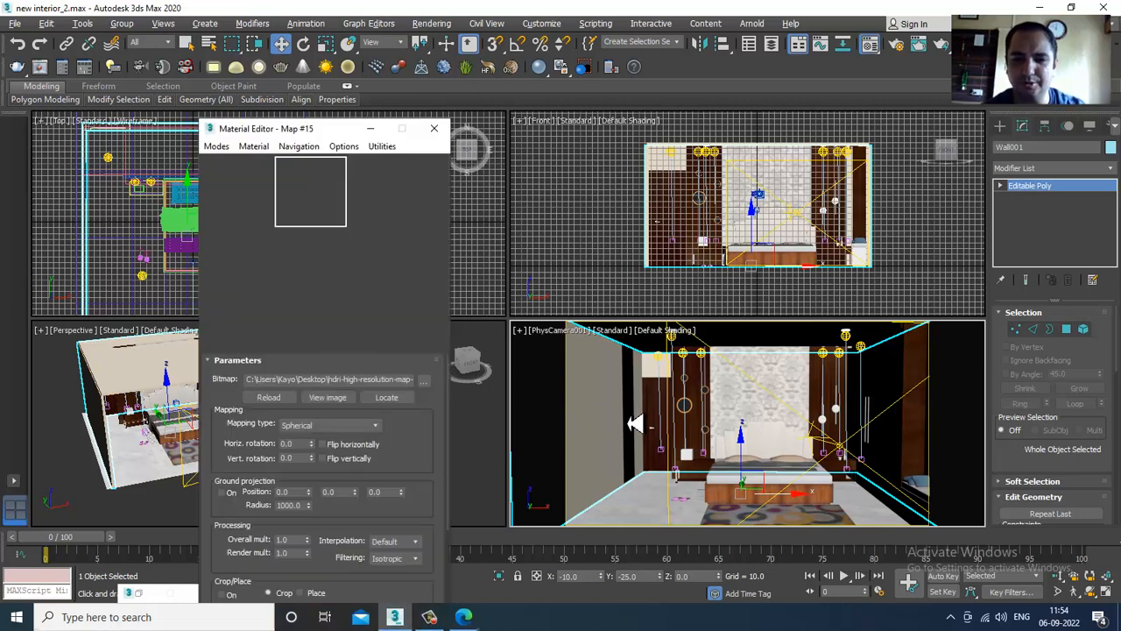
pyautogui.click(424, 384)
pyautogui.scroll(-3, 525, 256)
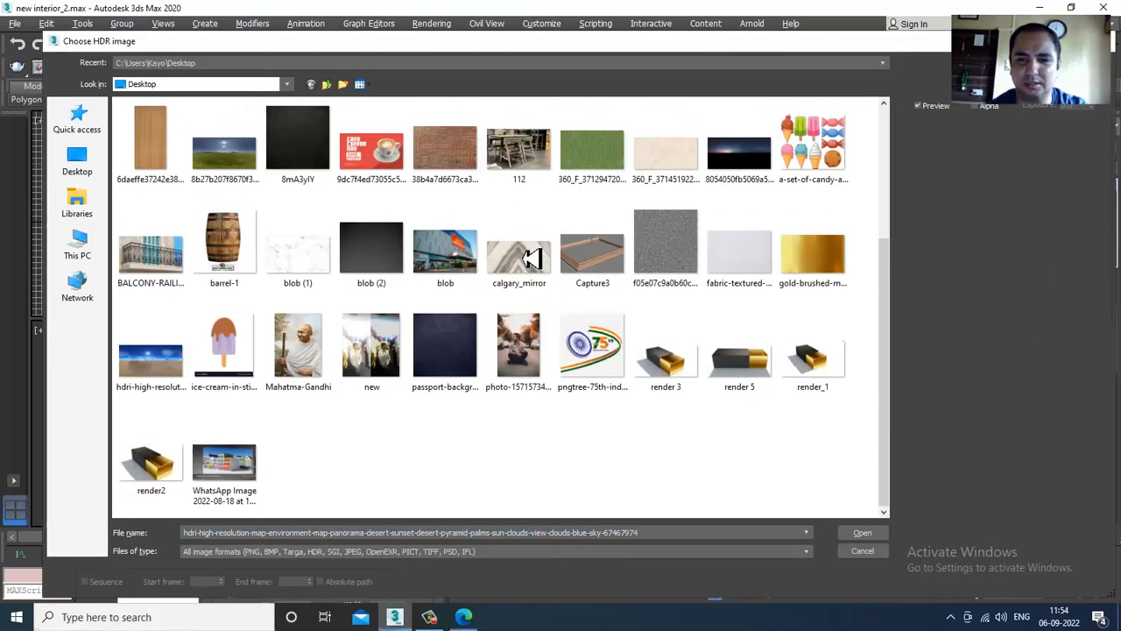
pyautogui.doubleClick(760, 156)
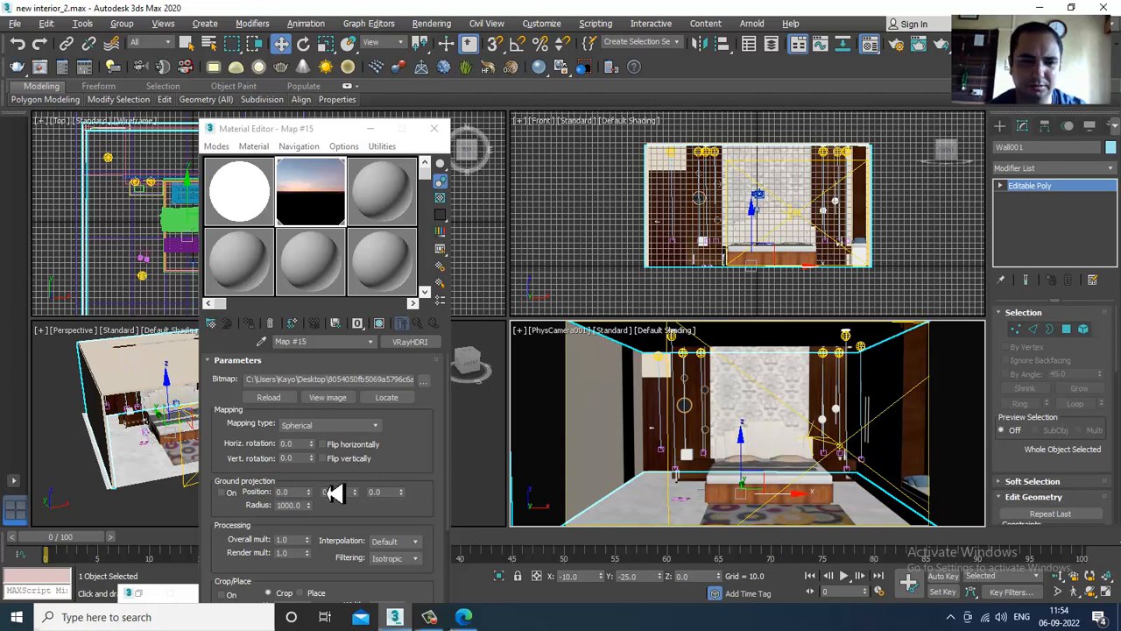
# Clear the texture map of the VRayLight001 plane light and assign the updated Map #15 VRayHDRI to it.
pyautogui.moveTo(307, 137); pyautogui.dragTo(48, 148)
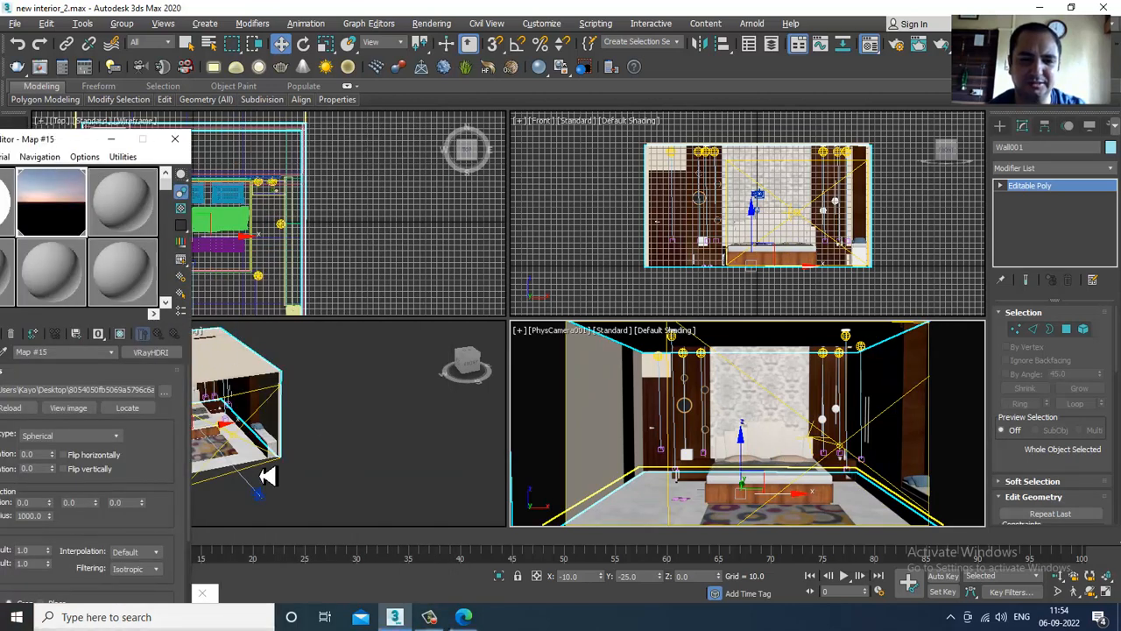
pyautogui.click(776, 470)
pyautogui.rightClick(1079, 484)
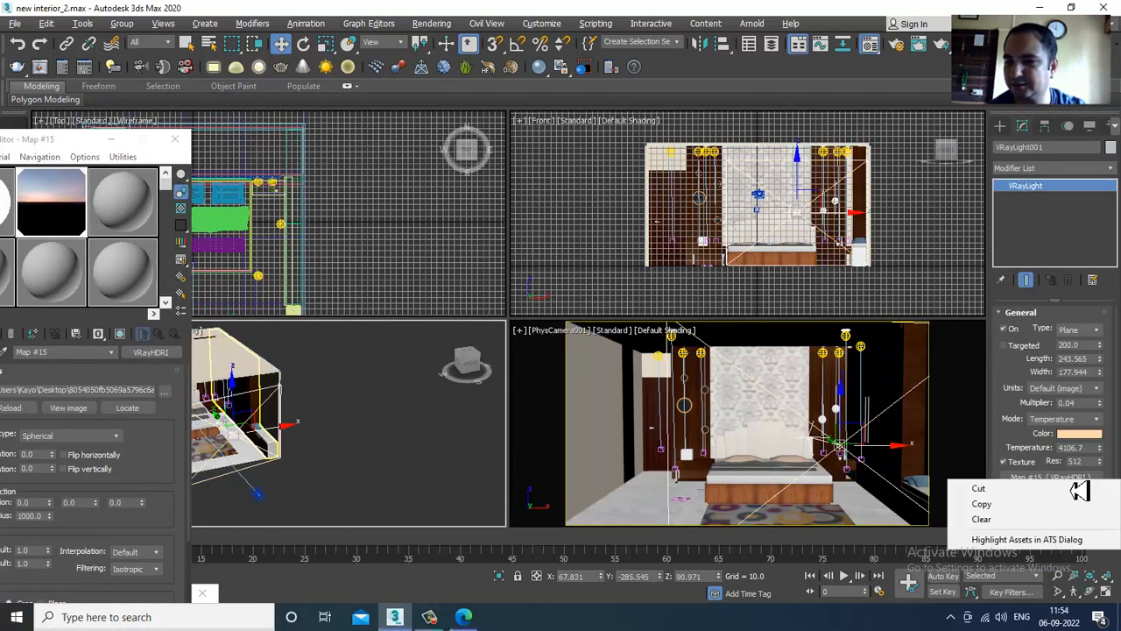
pyautogui.click(1035, 519)
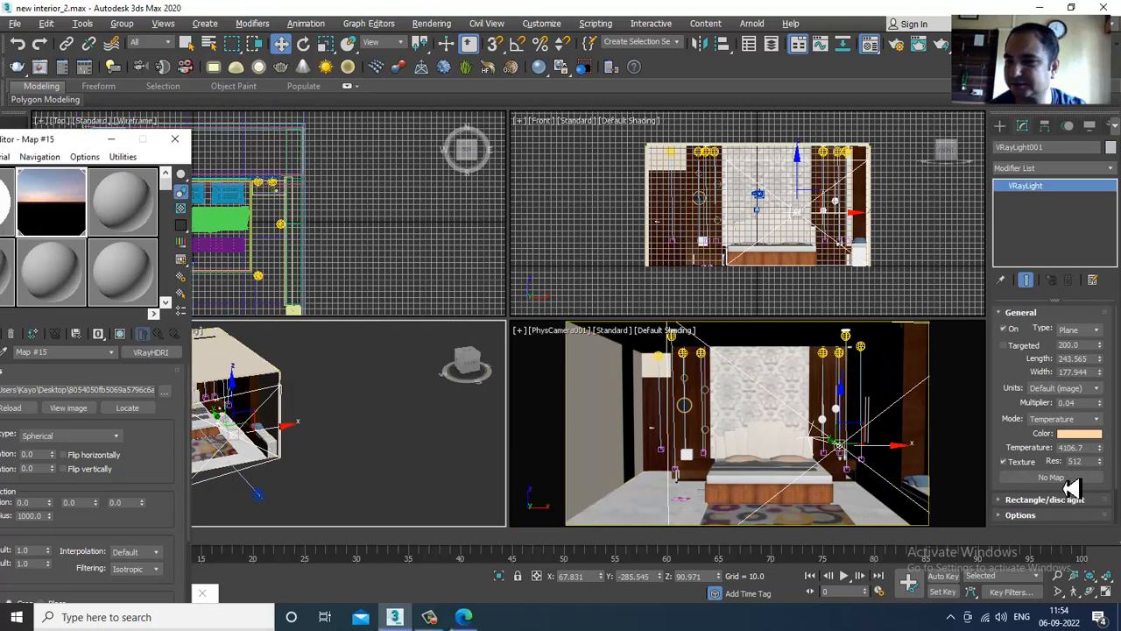
pyautogui.moveTo(1066, 487); pyautogui.dragTo(1066, 487)
pyautogui.click(523, 349)
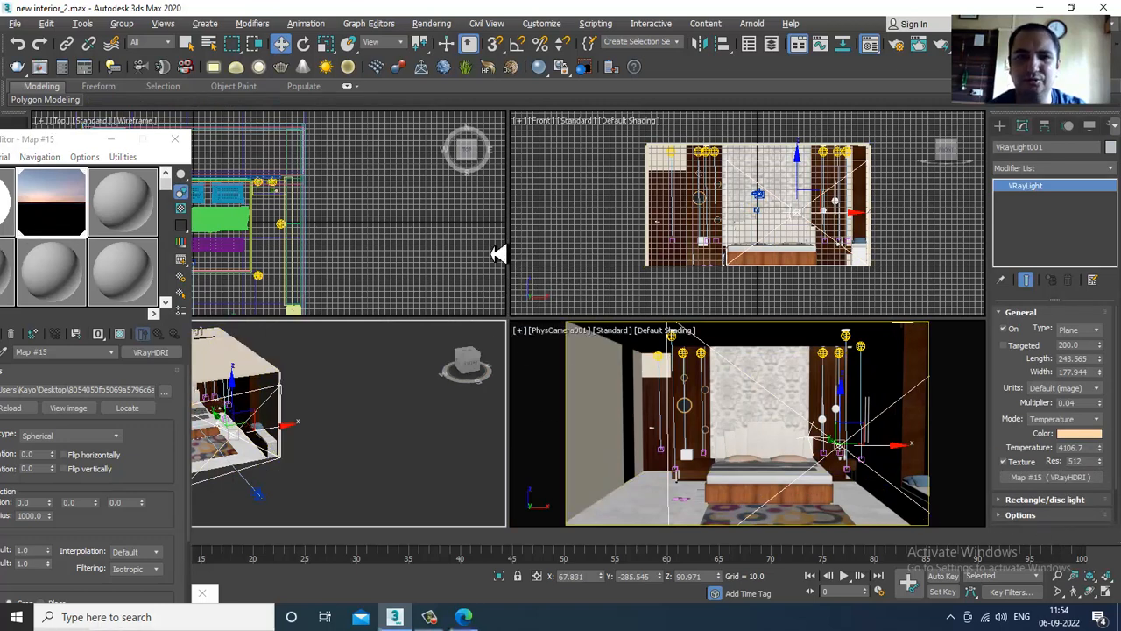
# Clear the background environment map, assign the updated Map #15 VRayHDRI in its place, and close Environment and Effects.
pyautogui.click(430, 24)
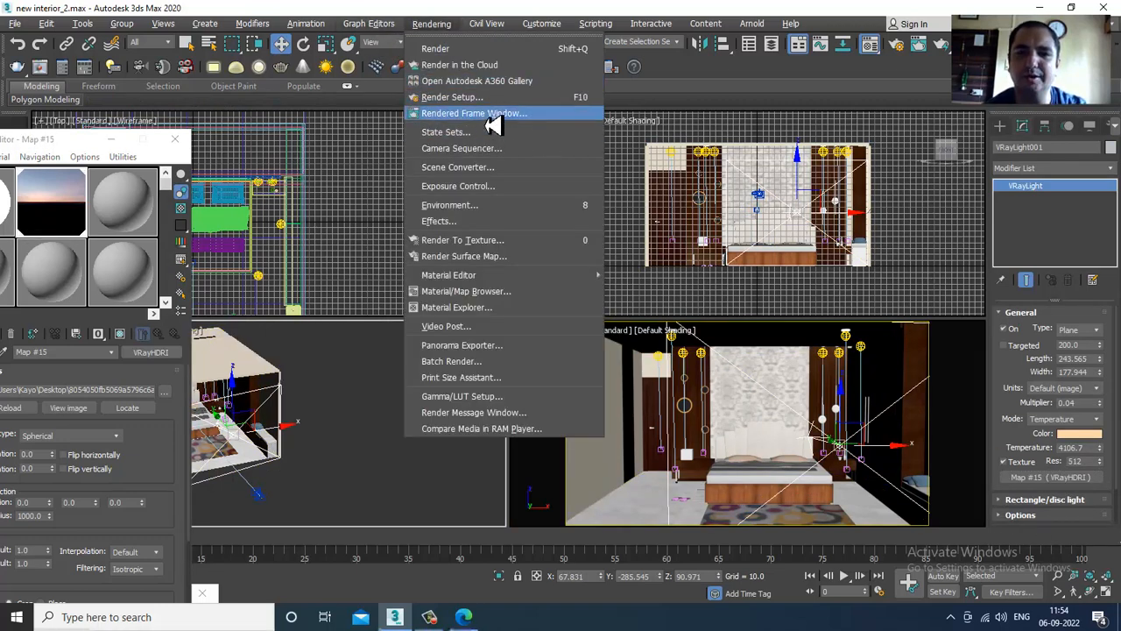
pyautogui.click(501, 204)
pyautogui.rightClick(862, 190)
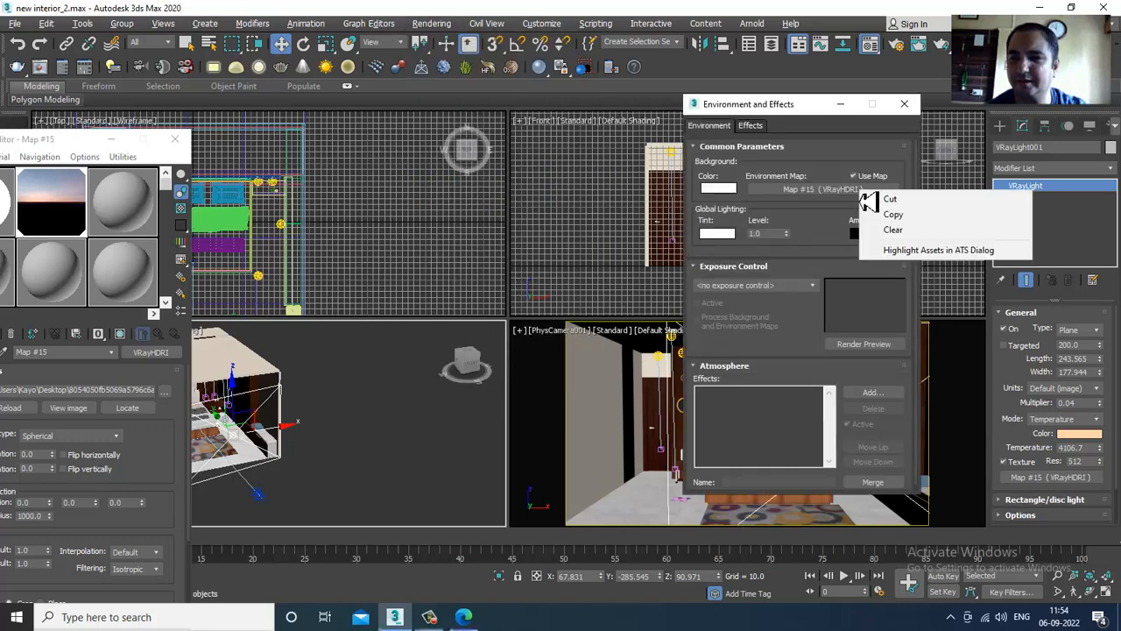
pyautogui.click(893, 230)
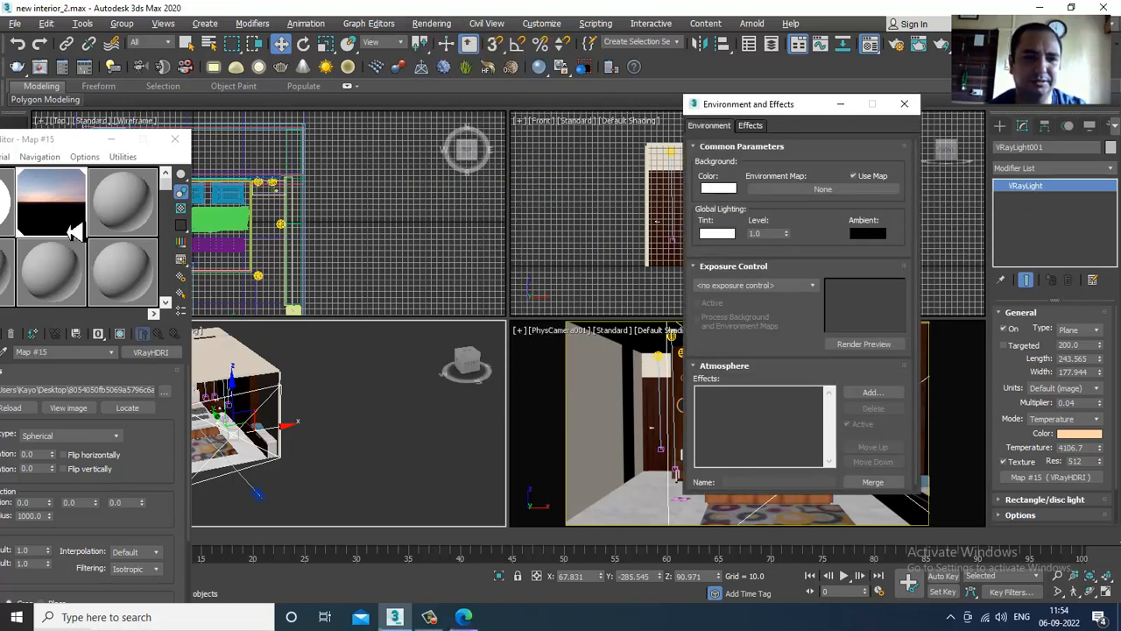
pyautogui.moveTo(733, 226); pyautogui.dragTo(833, 198)
pyautogui.click(771, 348)
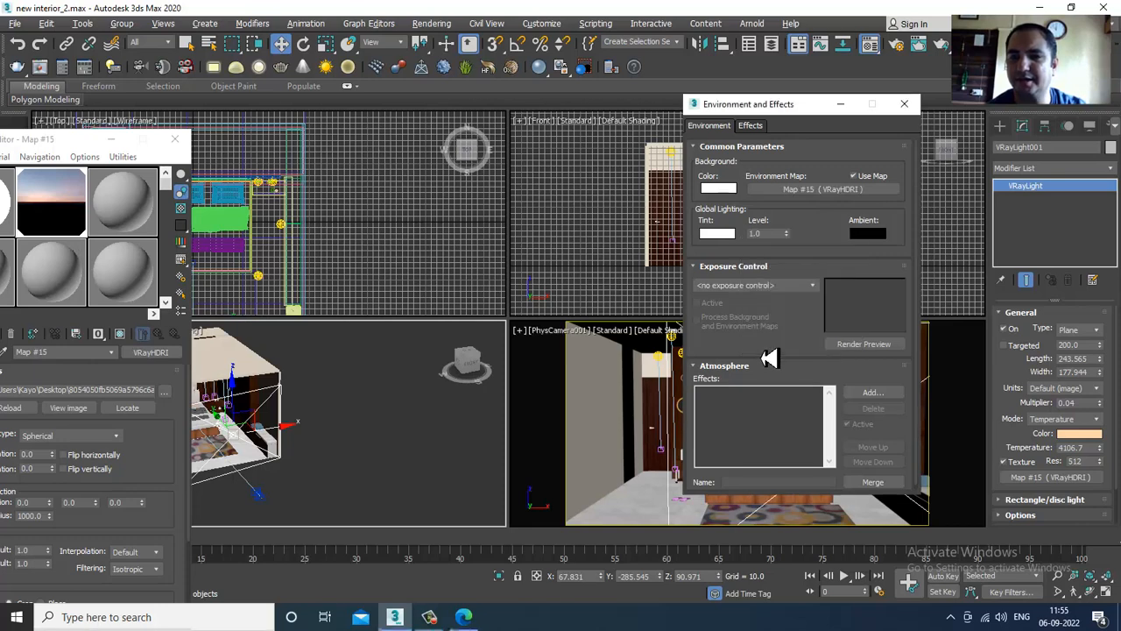
pyautogui.click(903, 103)
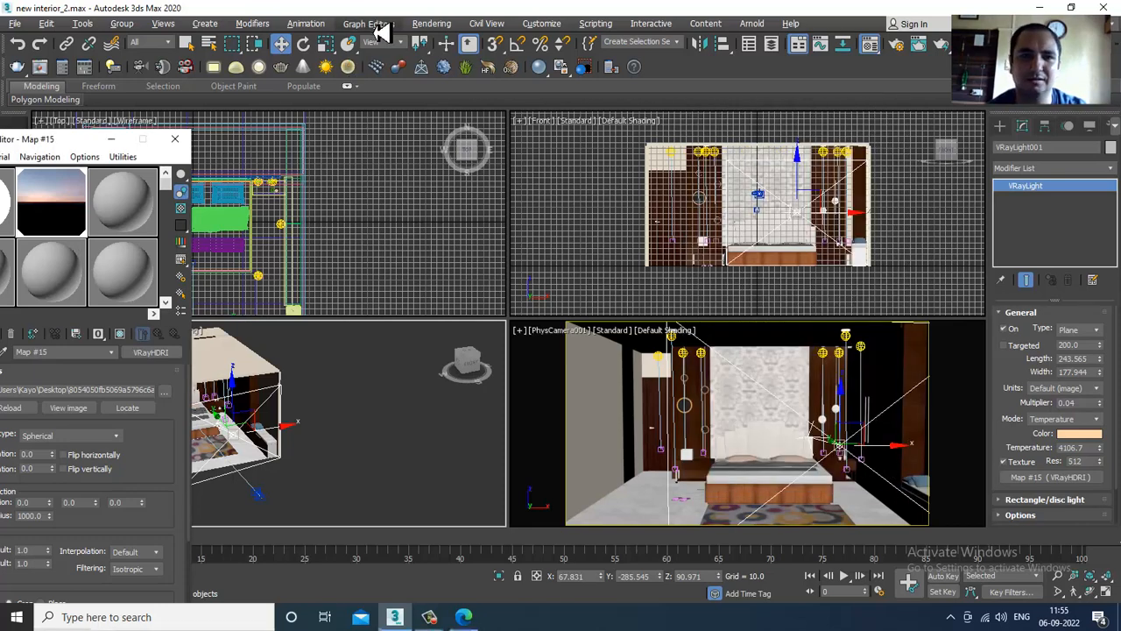
# Clear the V-Ray GI environment map in Render Setup, assign the updated Map #15 VRayHDRI, and close Render Setup.
pyautogui.click(438, 26)
pyautogui.click(513, 111)
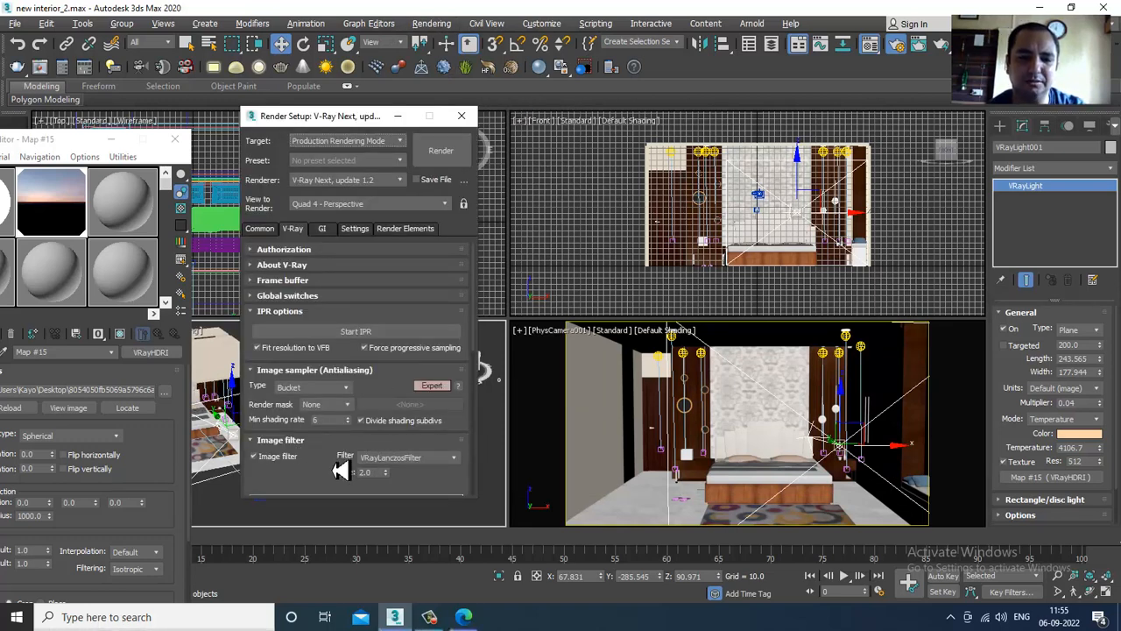
pyautogui.moveTo(336, 464); pyautogui.dragTo(371, 113)
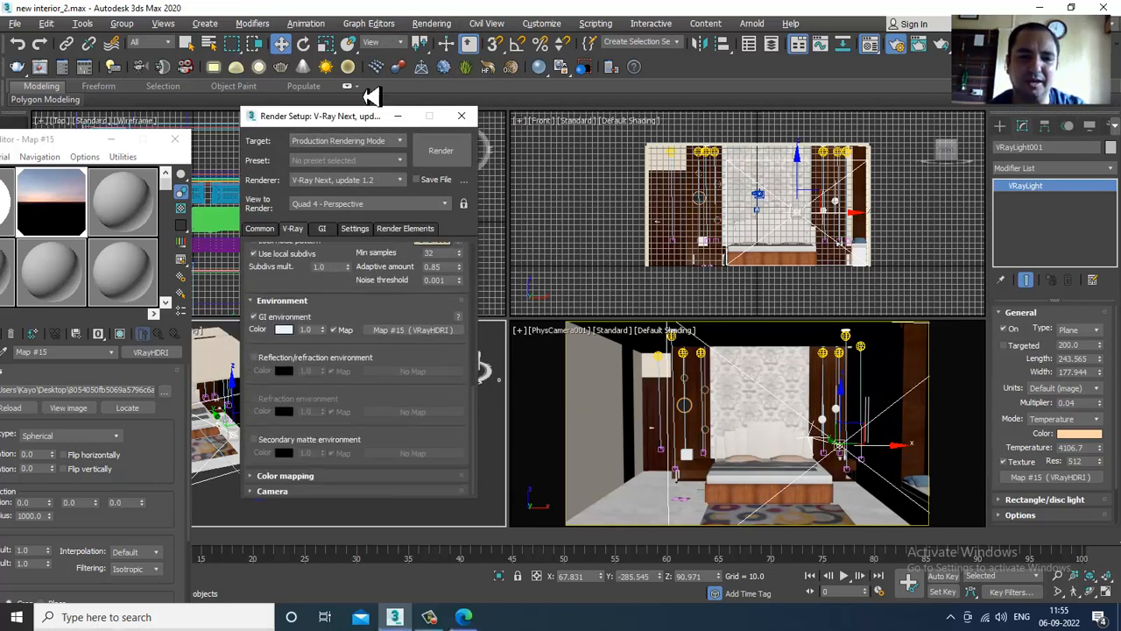
pyautogui.rightClick(419, 336)
pyautogui.click(445, 368)
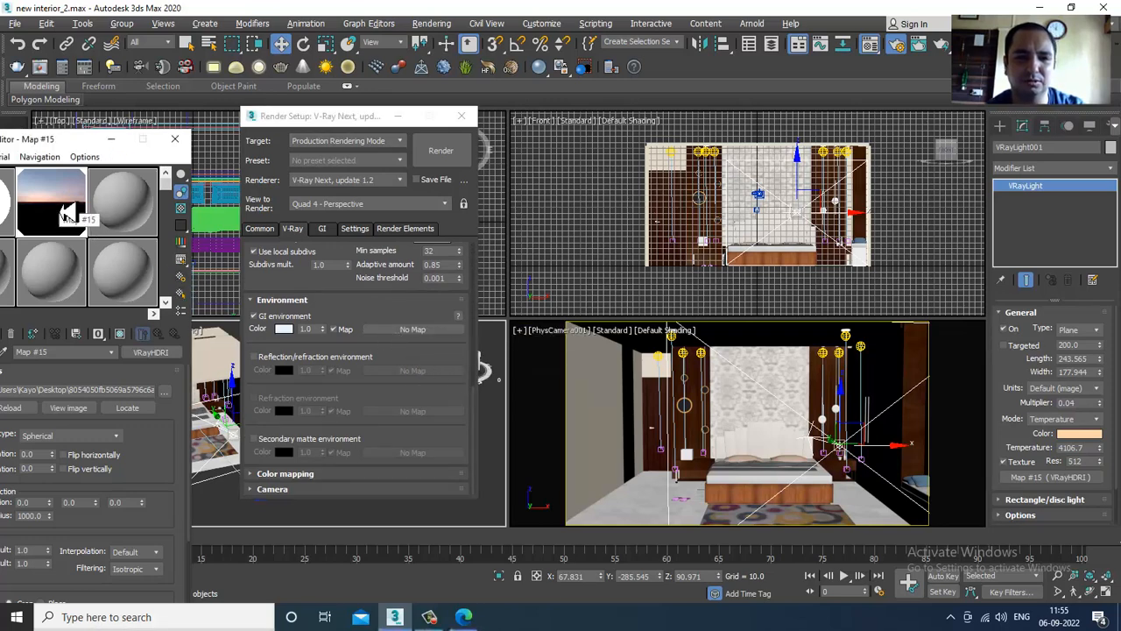
pyautogui.doubleClick(75, 211)
pyautogui.moveTo(428, 338); pyautogui.dragTo(424, 333)
pyautogui.click(326, 358)
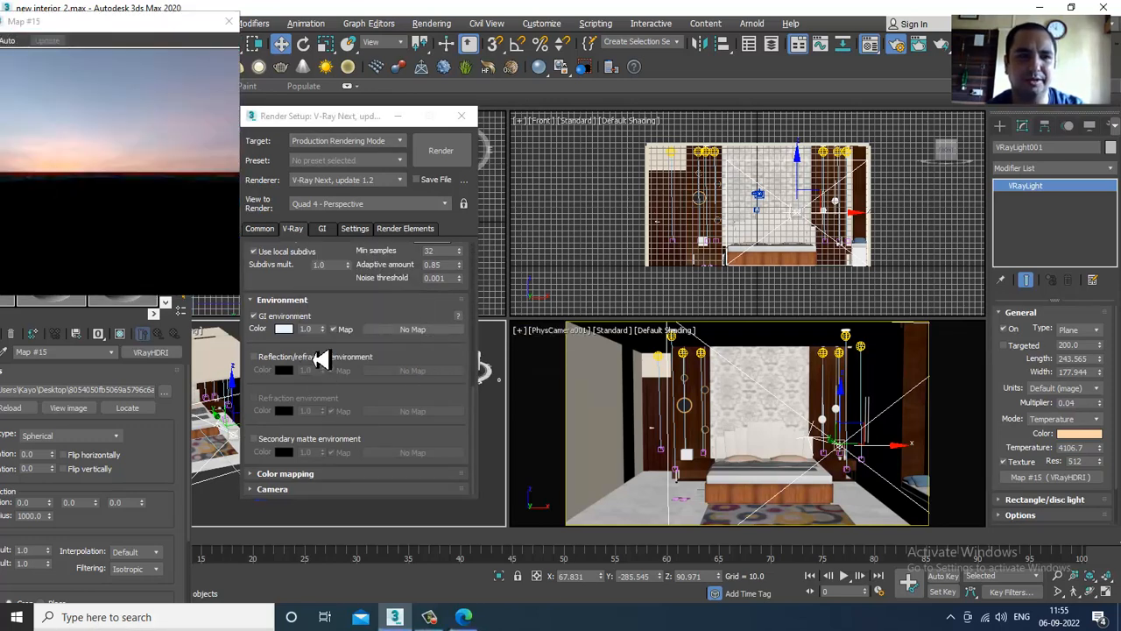
pyautogui.click(228, 21)
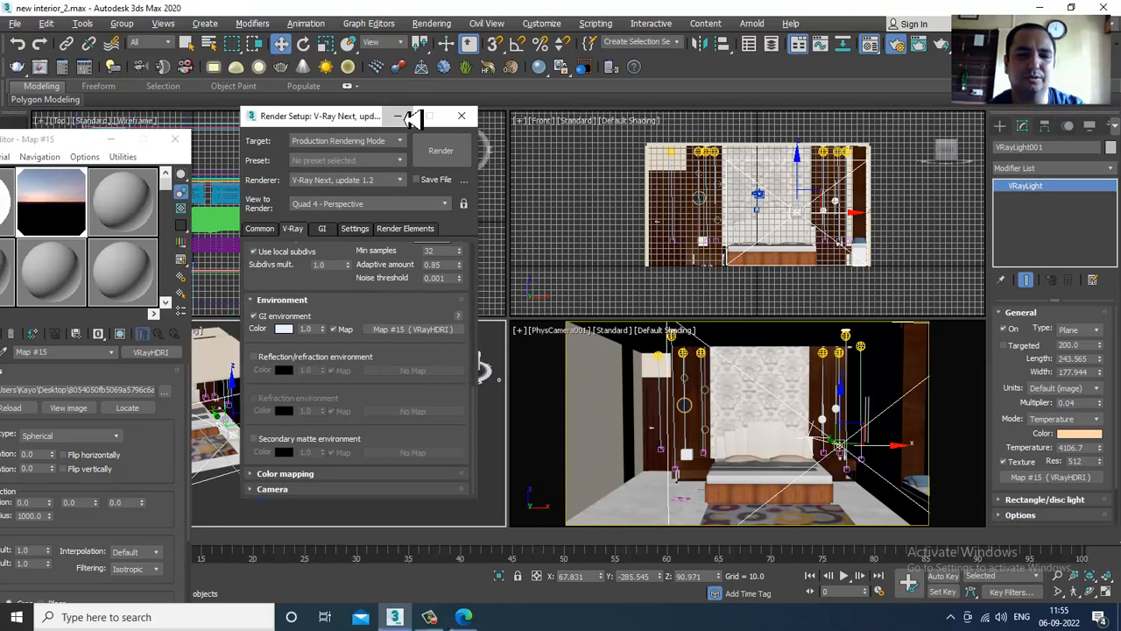
pyautogui.click(461, 116)
# Start V-Ray IPR in the PhysCamera001 viewport to preview the night lighting.
pyautogui.click(713, 411)
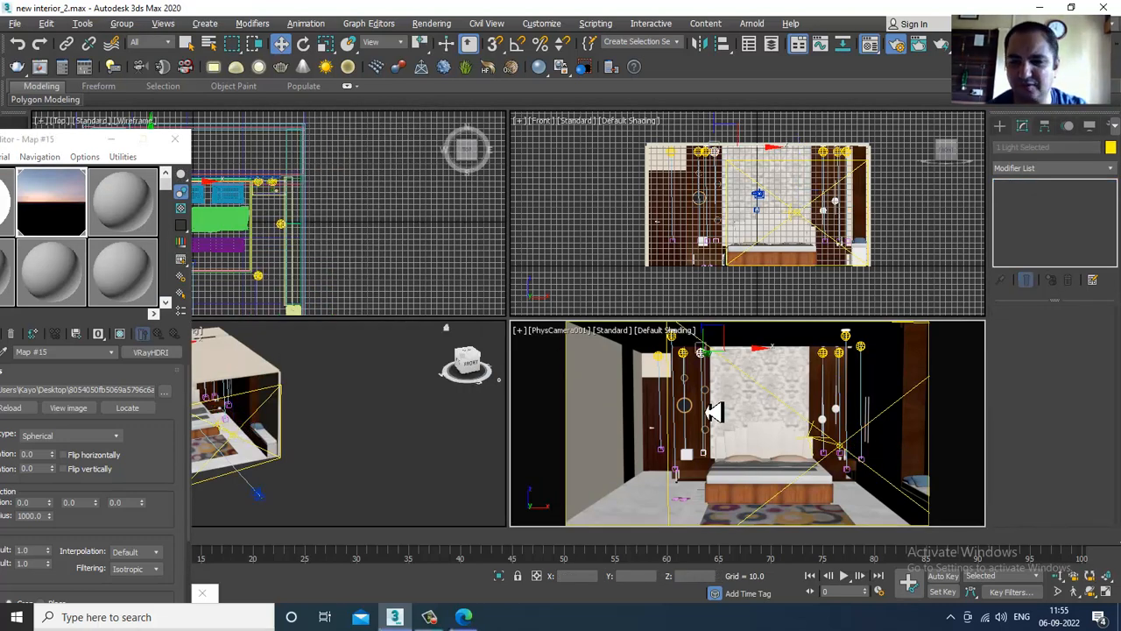
pyautogui.click(612, 332)
pyautogui.click(644, 358)
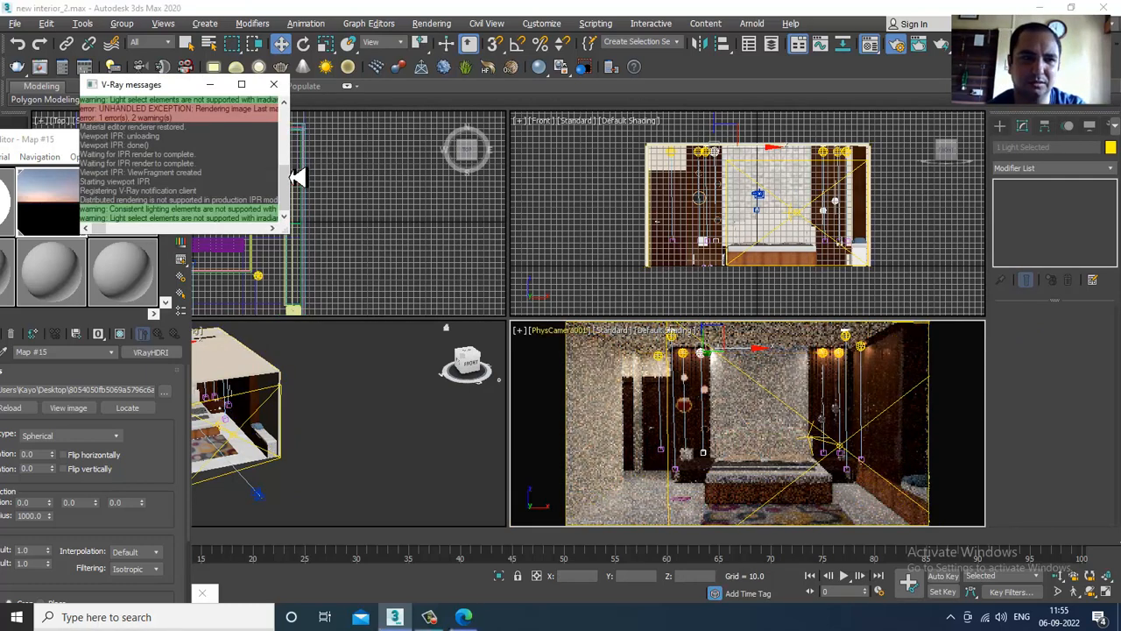
# Close the Material Editor, stop the IPR preview by returning the PhysCamera001 viewport to Standard, and dismiss the V-Ray messages.
pyautogui.click(274, 85)
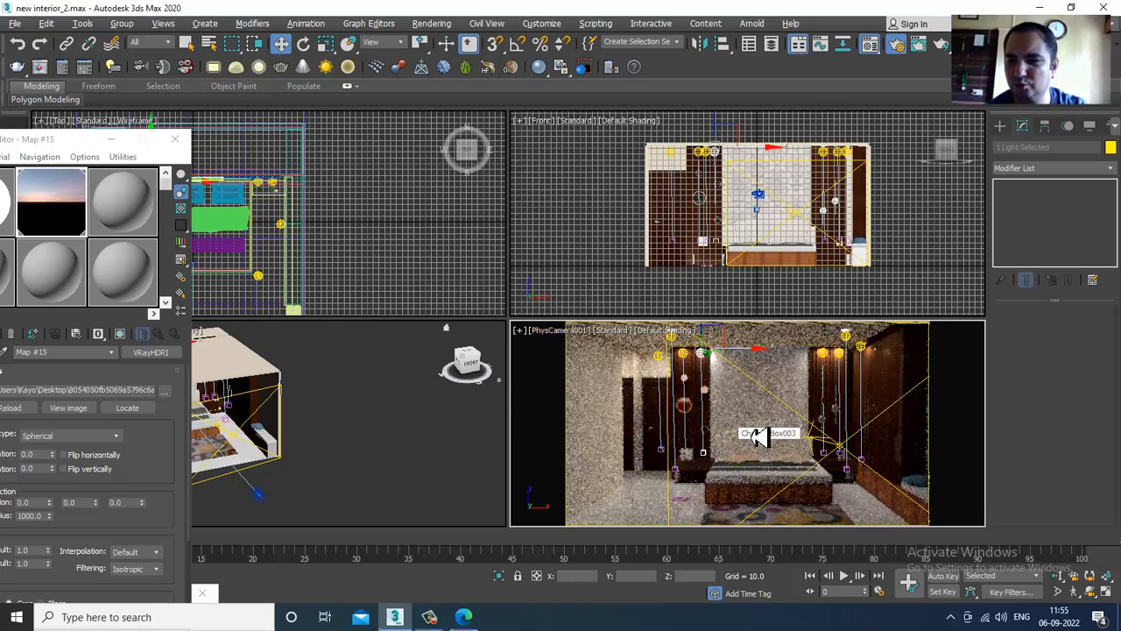
pyautogui.click(177, 139)
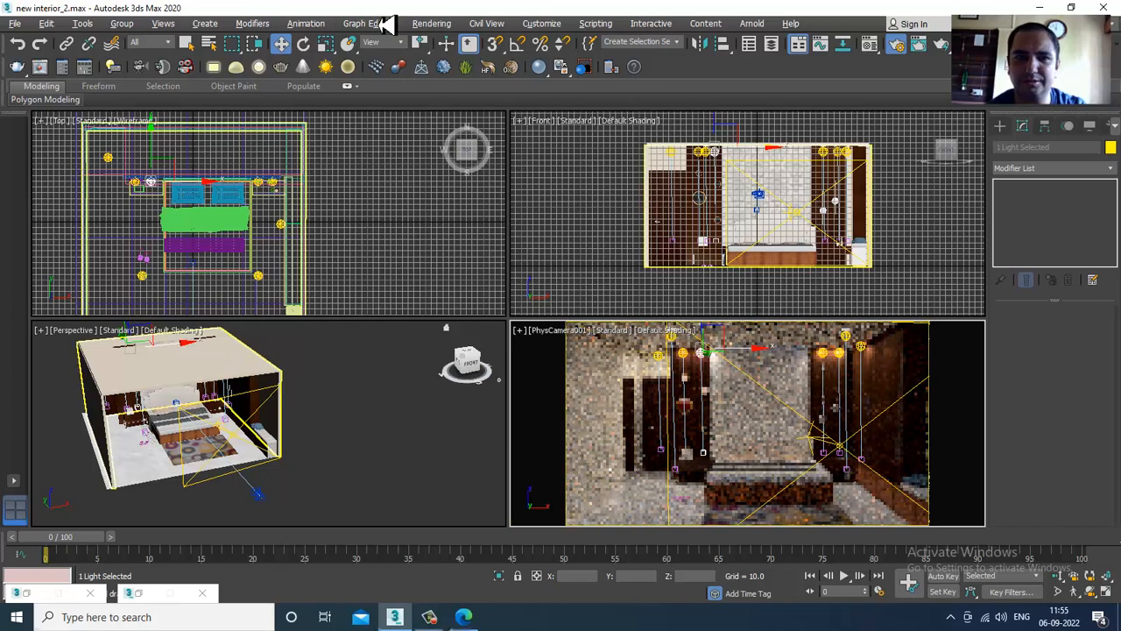
pyautogui.click(620, 340)
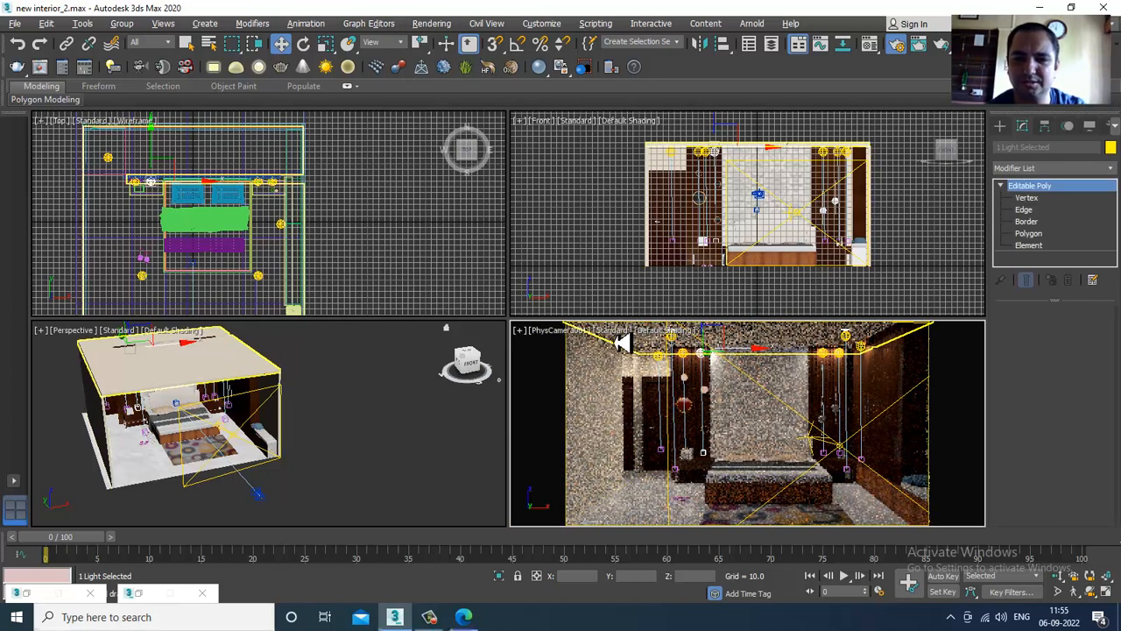
pyautogui.click(620, 331)
pyautogui.click(639, 391)
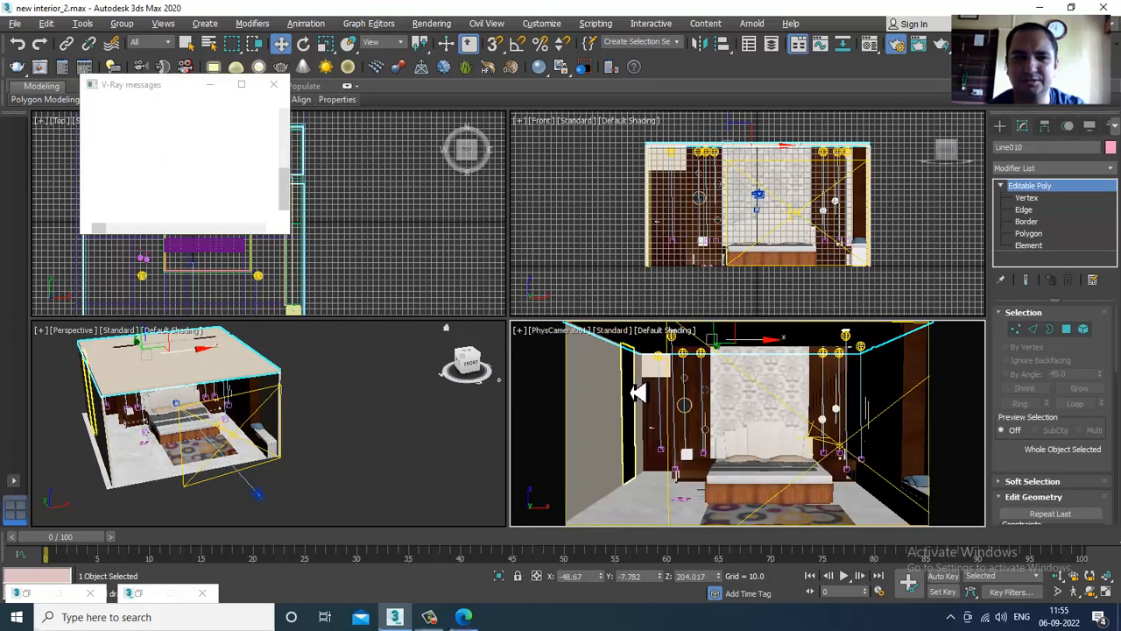
pyautogui.click(273, 84)
# Set the V-Ray color mapping type to Exponential in Render Setup and show its Expert options.
pyautogui.click(432, 24)
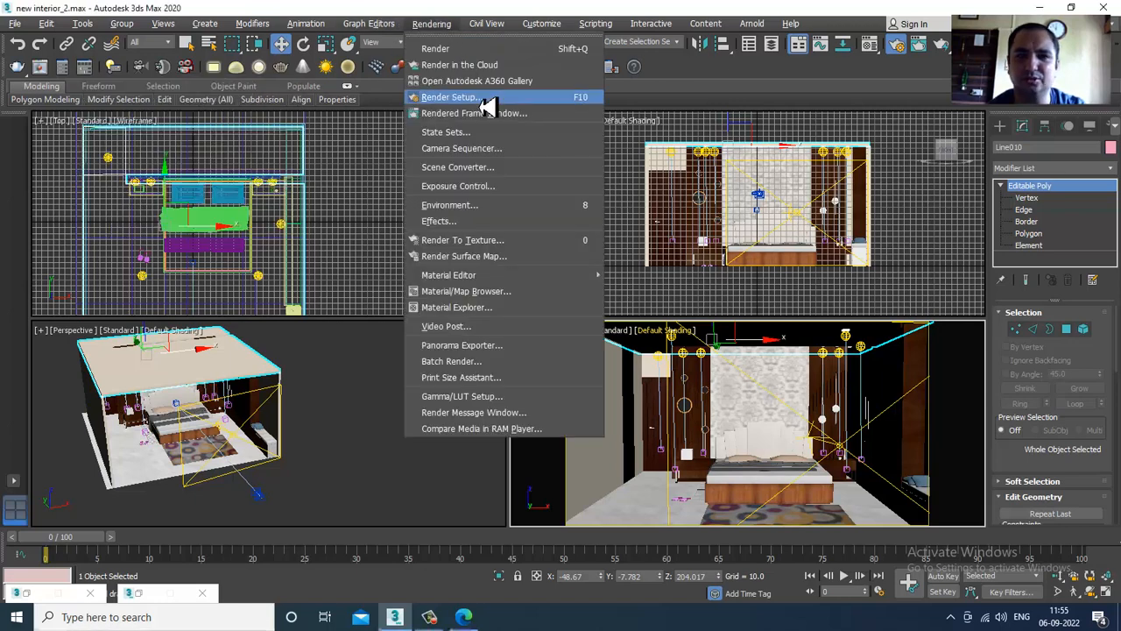
pyautogui.click(496, 99)
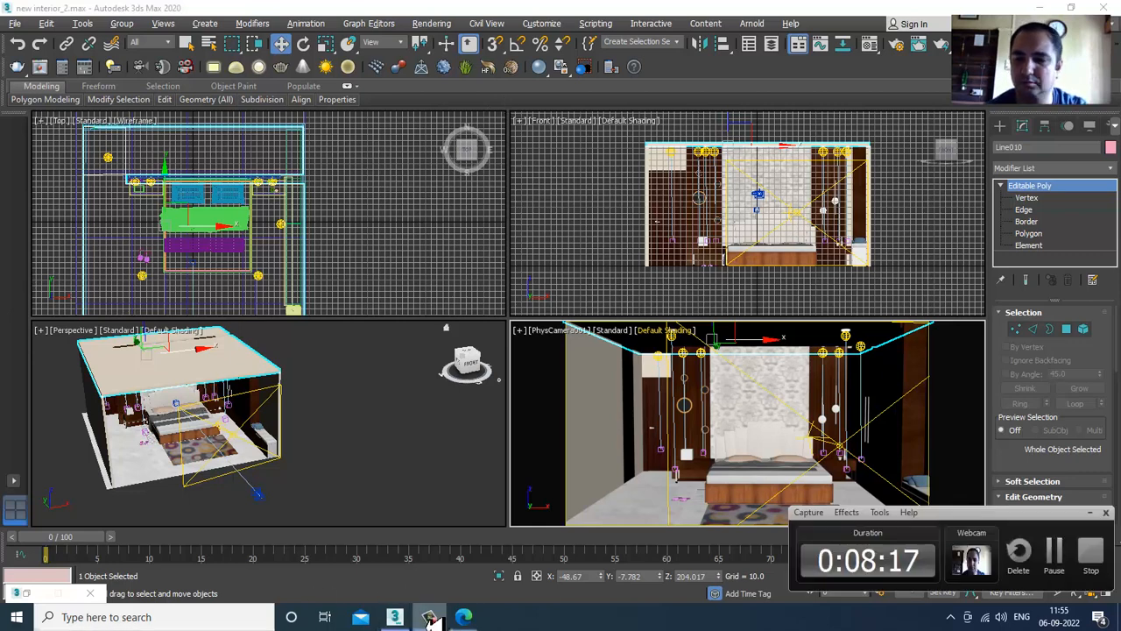
pyautogui.click(432, 23)
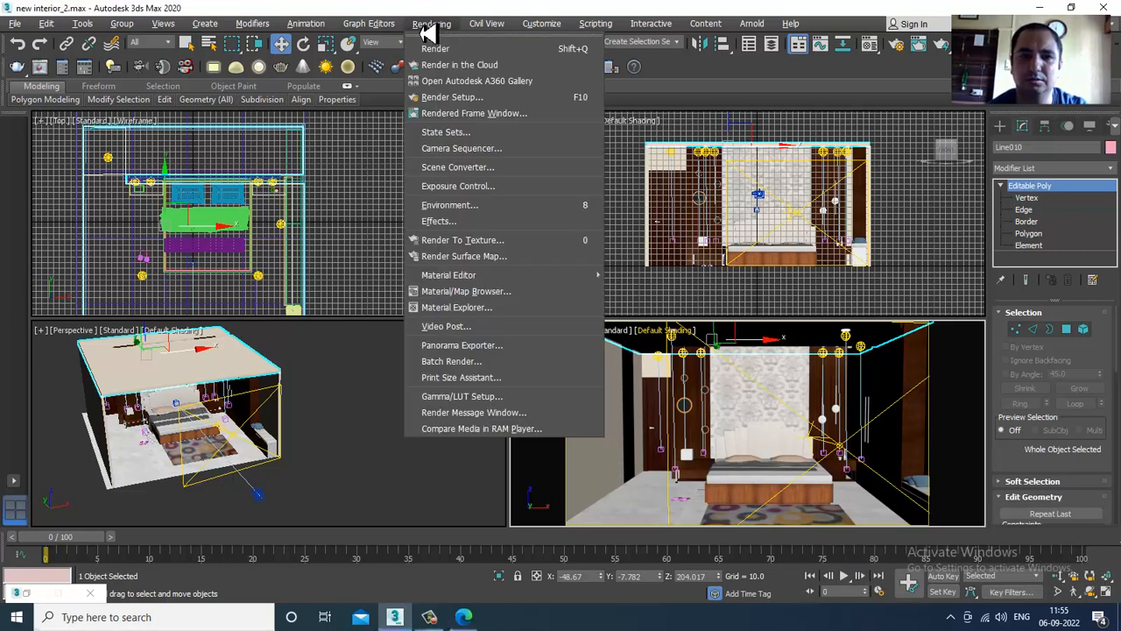
pyautogui.click(505, 97)
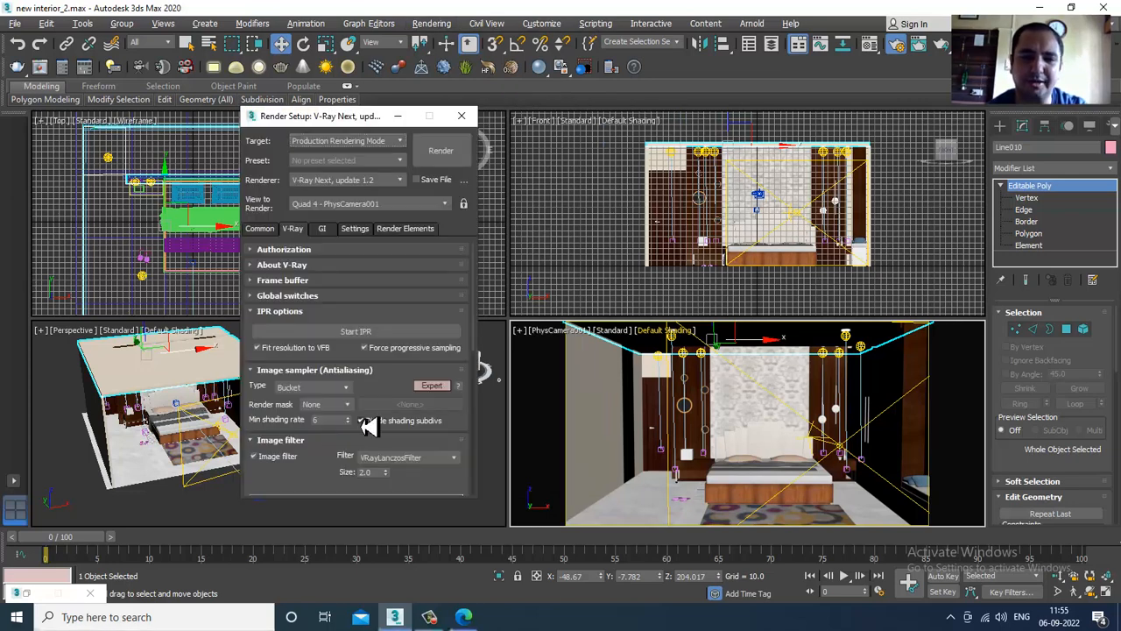
pyautogui.scroll(-5, 333, 434)
pyautogui.scroll(-6, 322, 328)
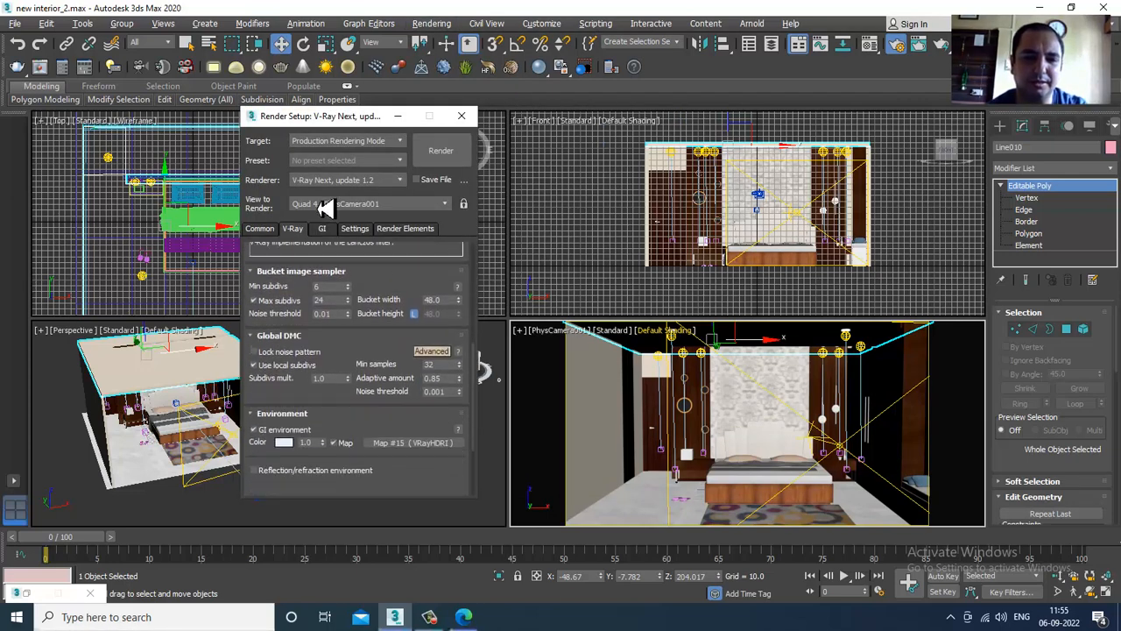
pyautogui.scroll(-3, 346, 373)
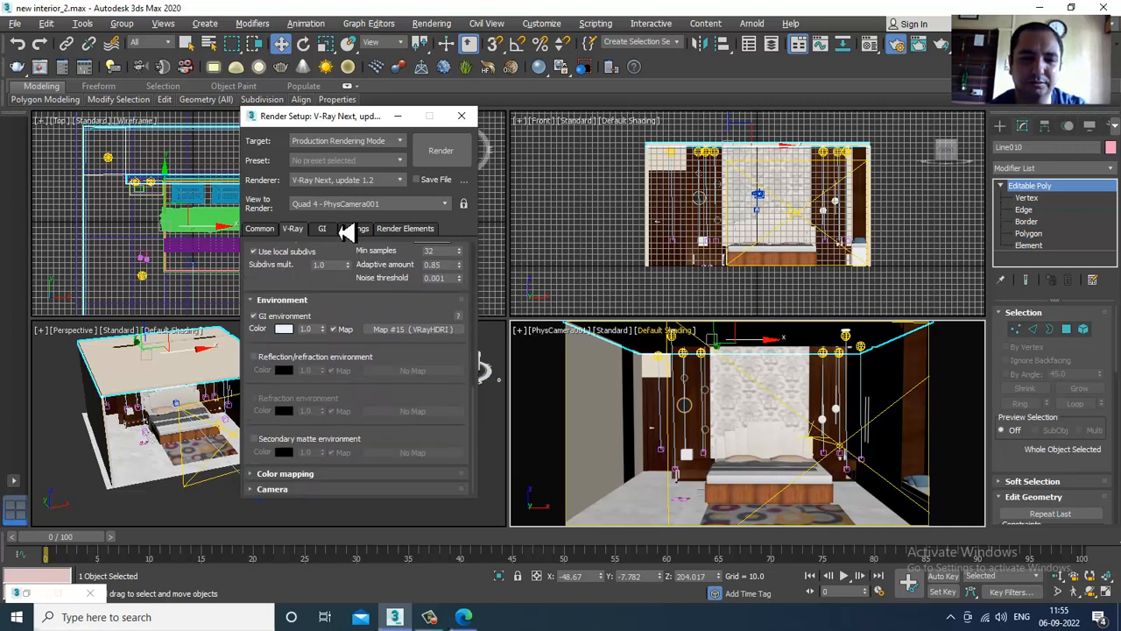
pyautogui.scroll(-2, 293, 477)
pyautogui.click(321, 444)
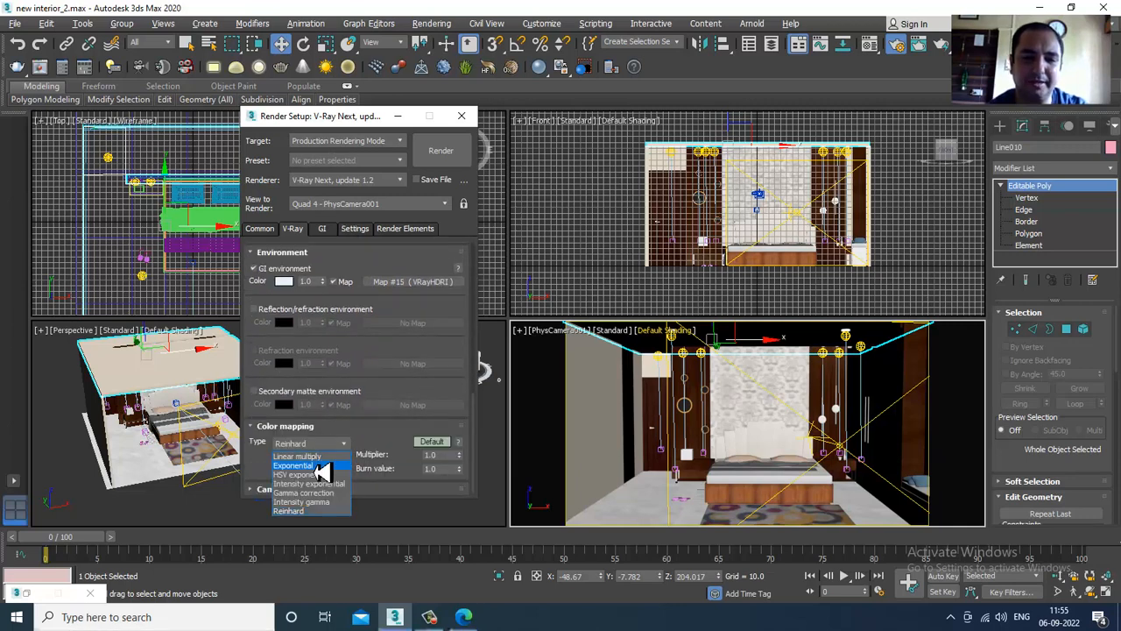
pyautogui.click(324, 467)
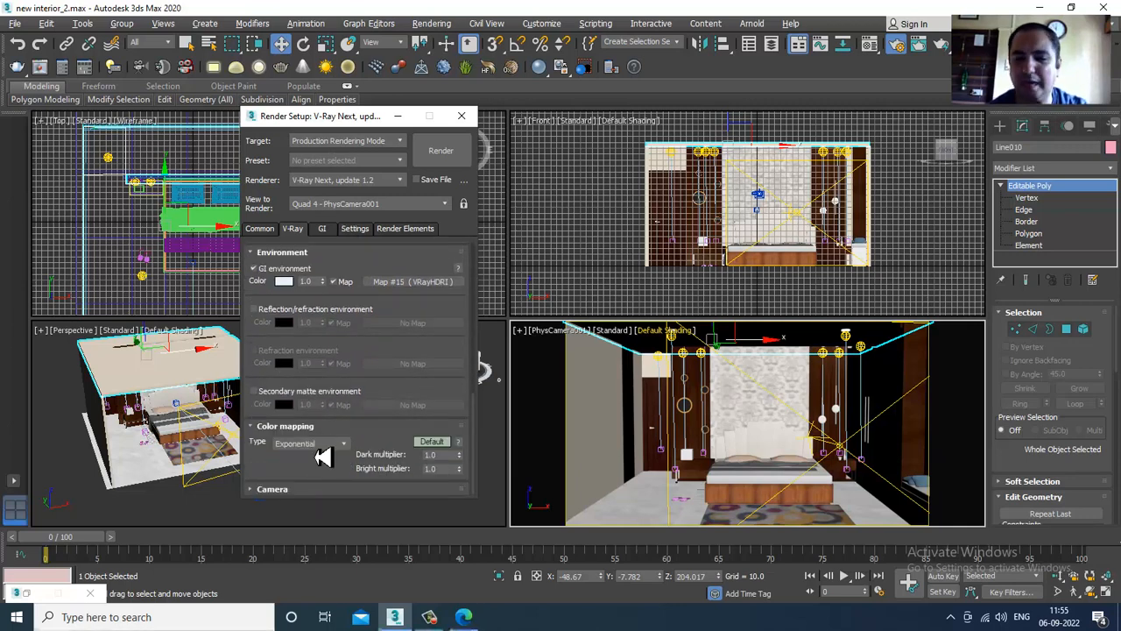
pyautogui.click(431, 442)
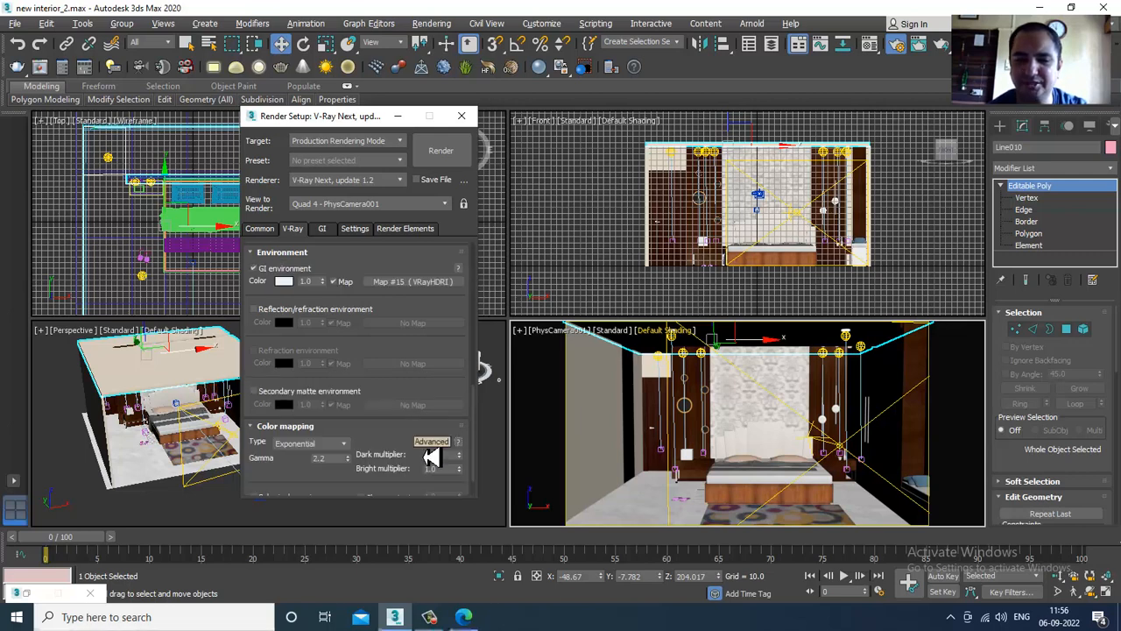
pyautogui.click(429, 442)
pyautogui.scroll(-2, 350, 377)
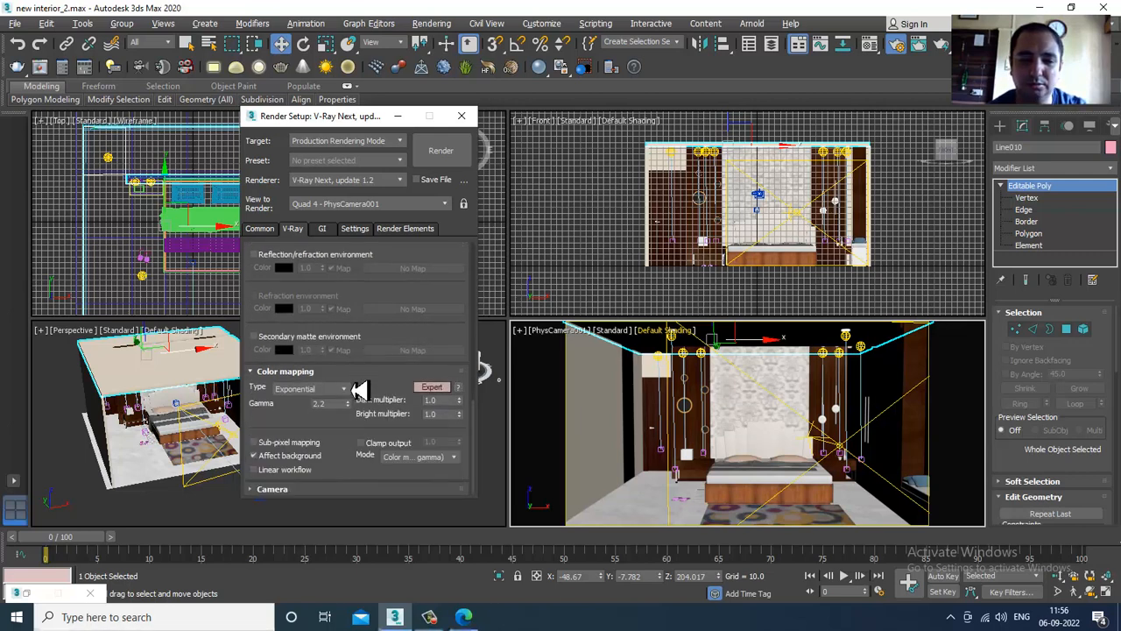
# Switch the V-Ray global illumination settings to Expert mode.
pyautogui.click(322, 228)
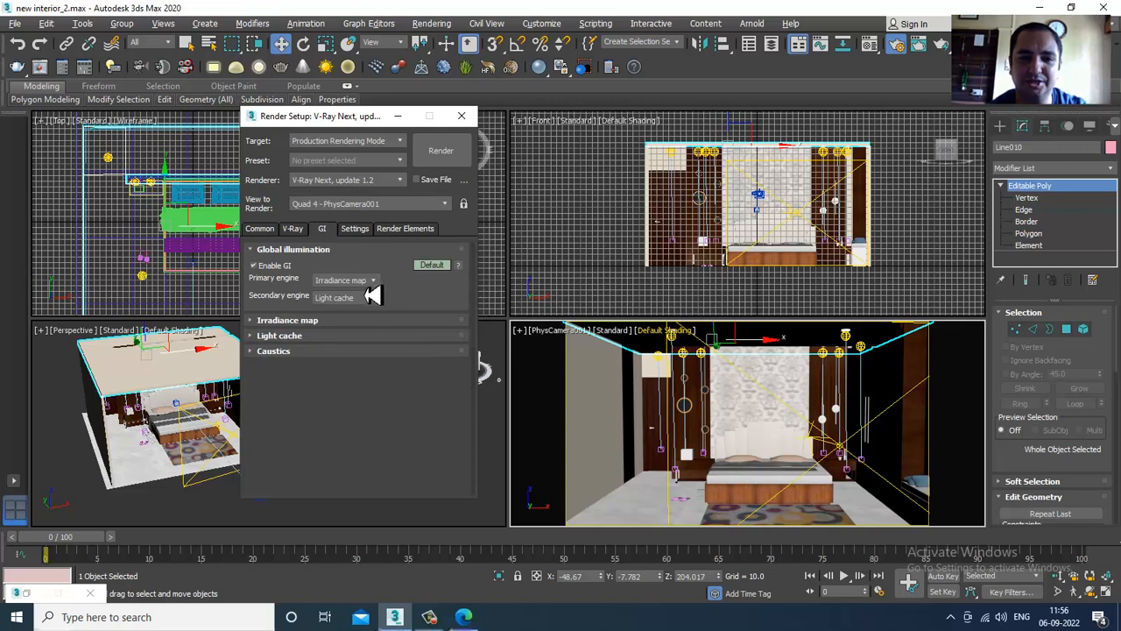
pyautogui.click(431, 265)
pyautogui.click(432, 265)
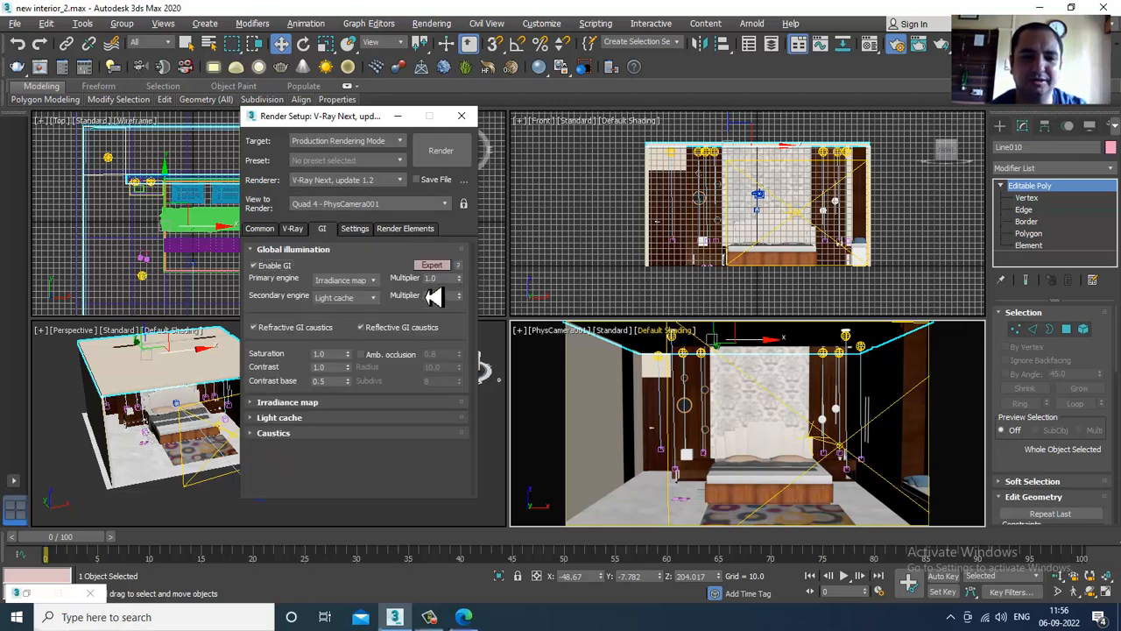
# Set the irradiance map subdivs to 200 and its interpolation samples to 60.
pyautogui.click(294, 402)
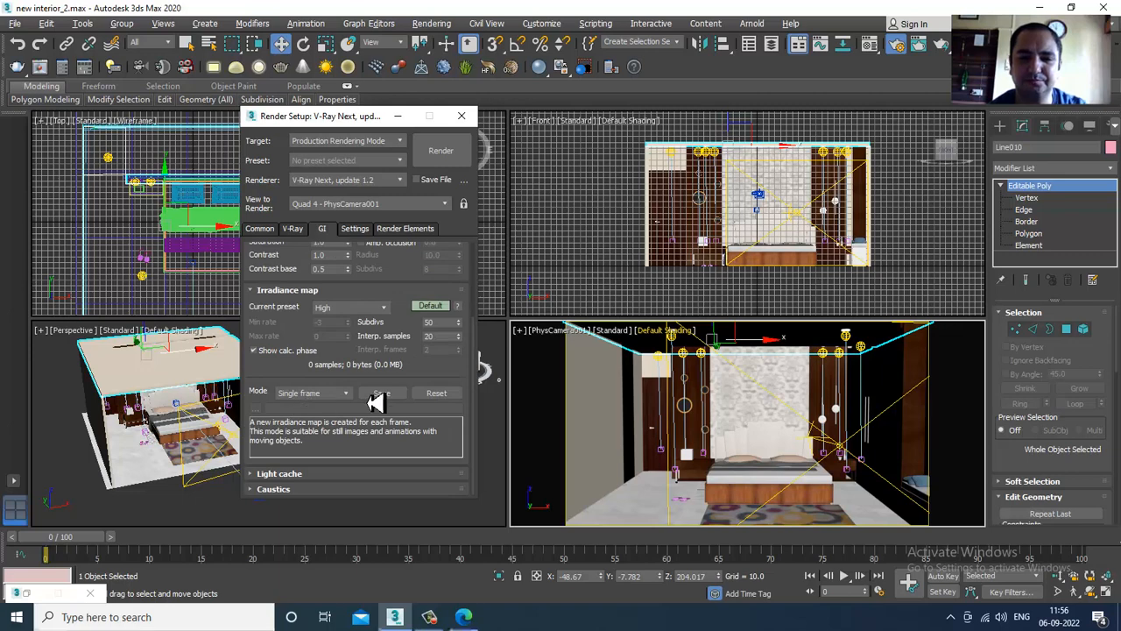
pyautogui.click(430, 306)
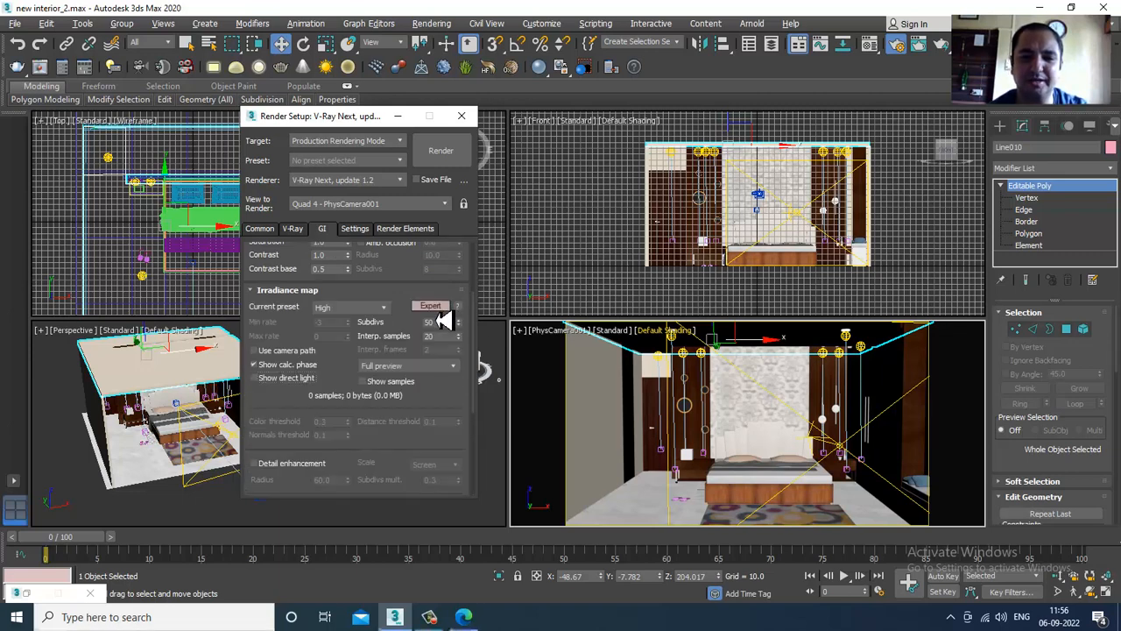
pyautogui.click(430, 305)
pyautogui.click(438, 323)
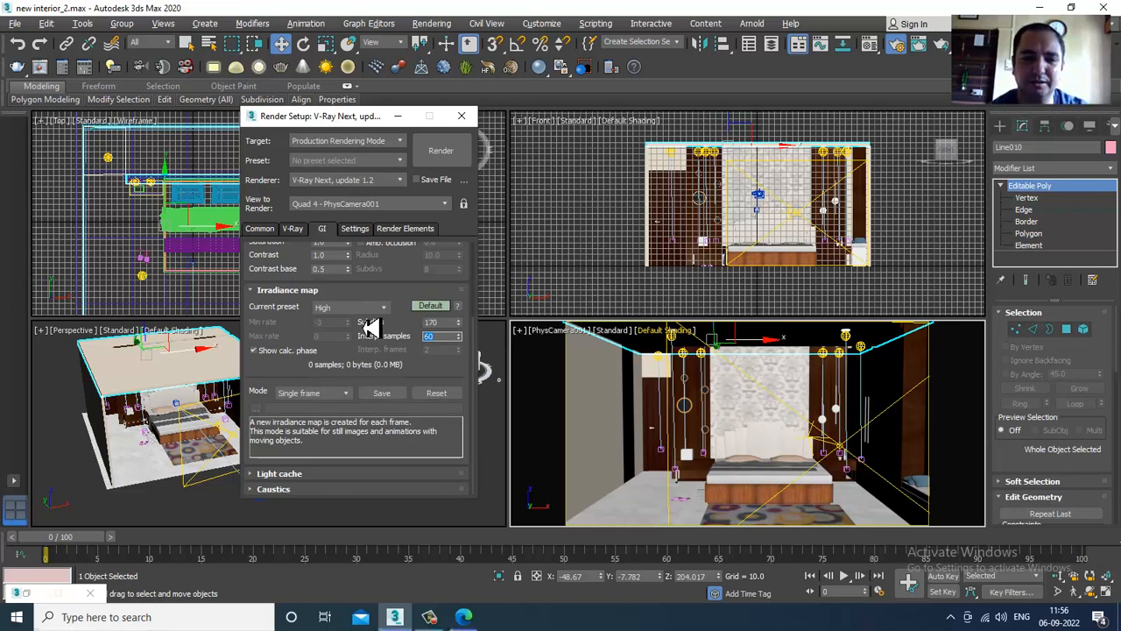
pyautogui.doubleClick(433, 335)
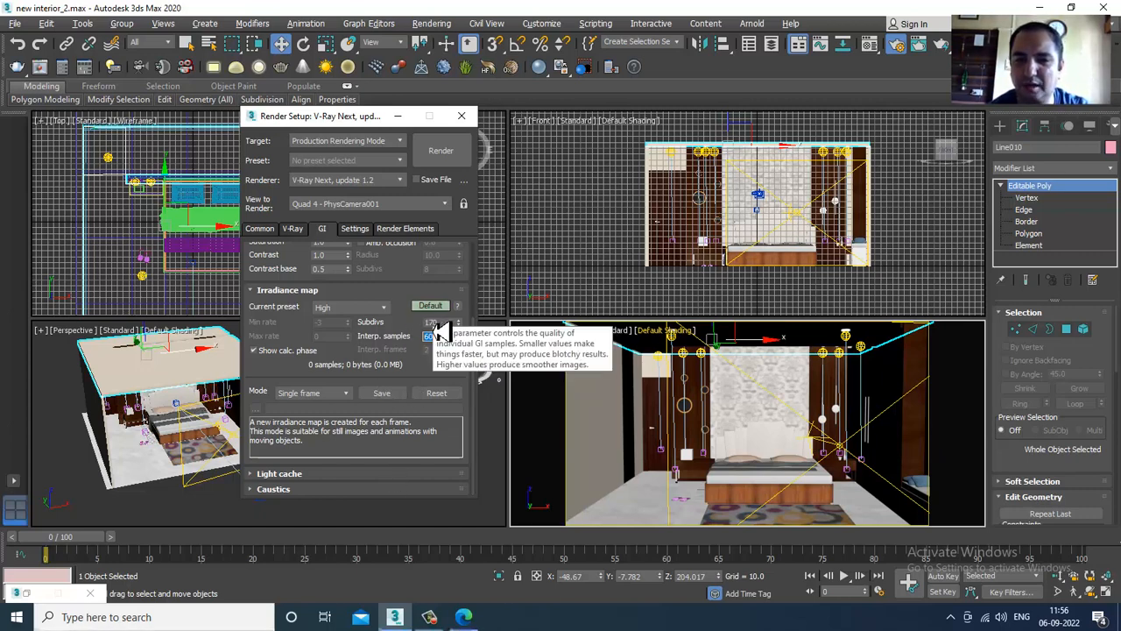
pyautogui.doubleClick(441, 323)
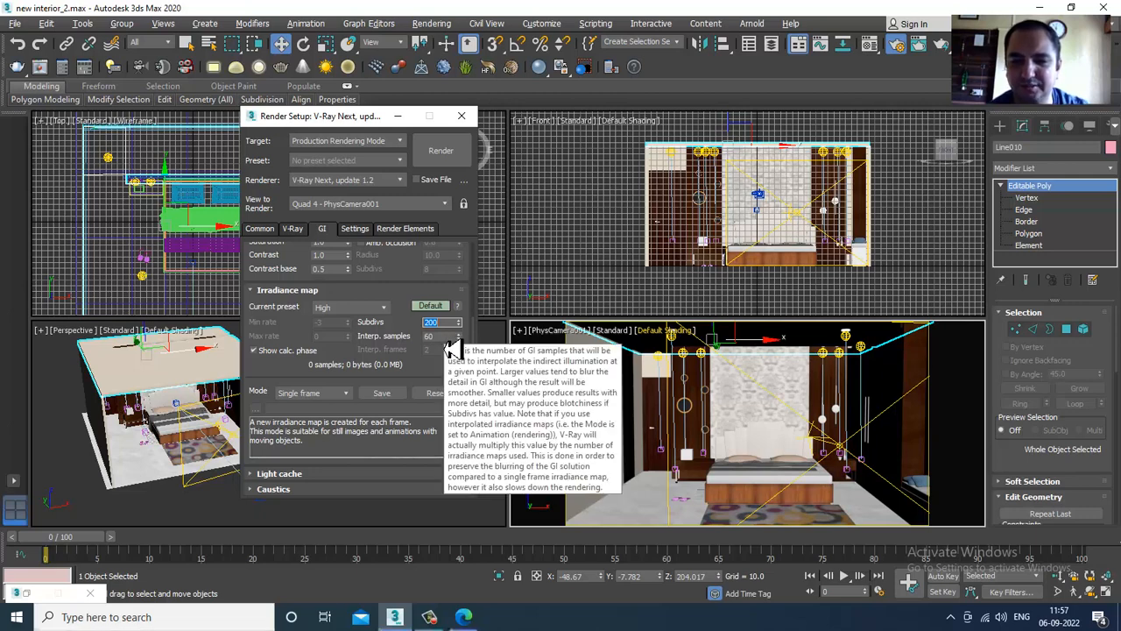
# Change the irradiance map preset to Medium and set the light cache subdivs to 2000.
pyautogui.click(361, 308)
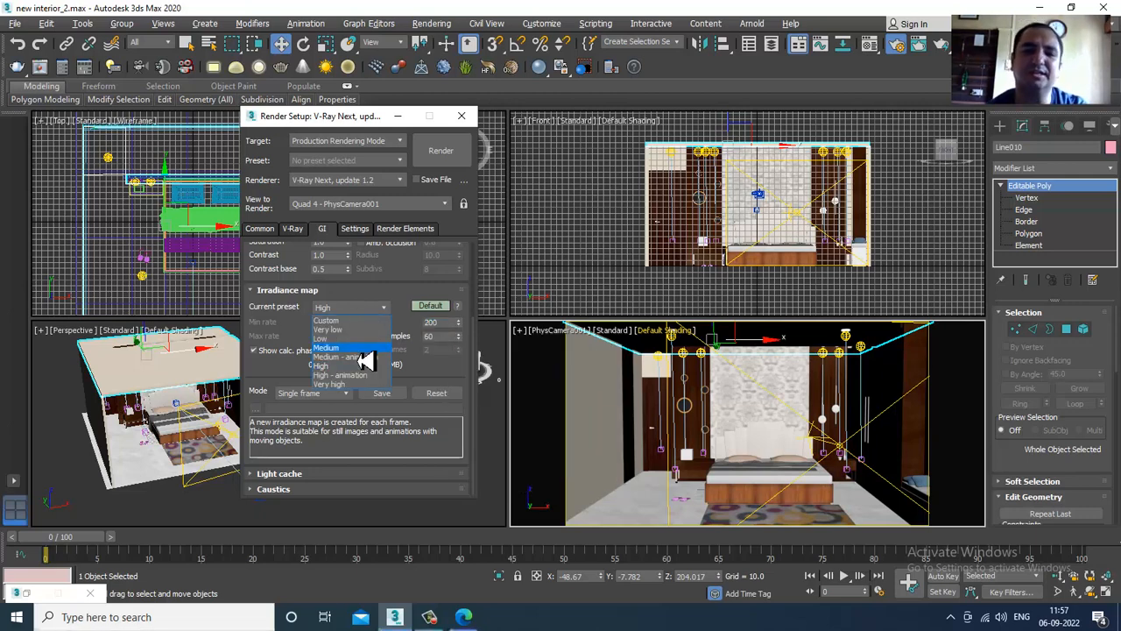
pyautogui.click(327, 348)
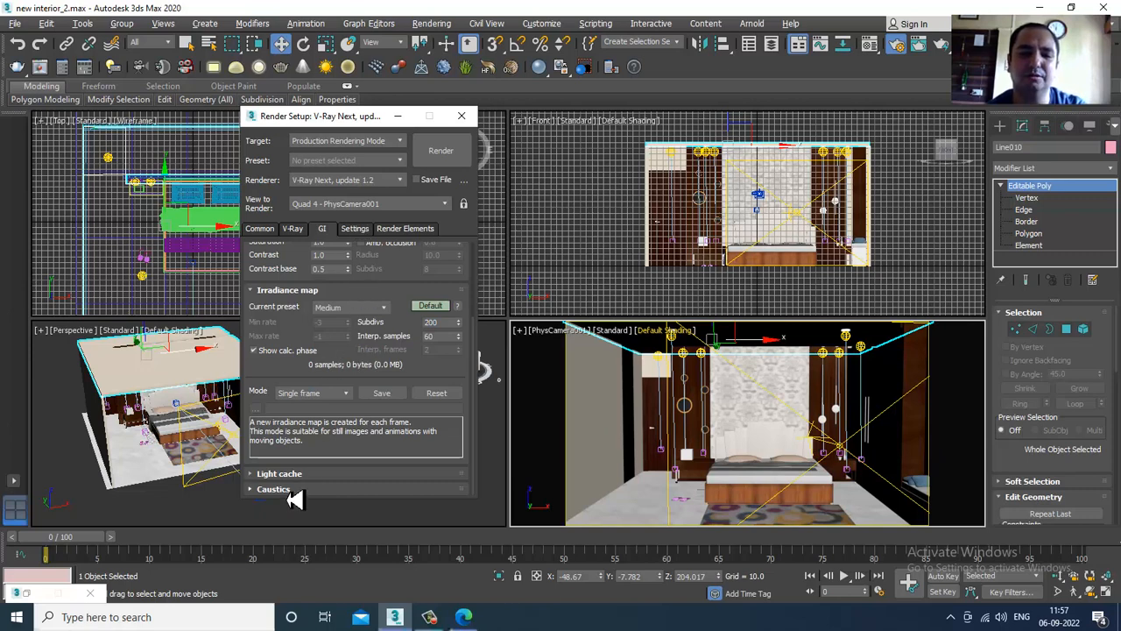
pyautogui.click(302, 476)
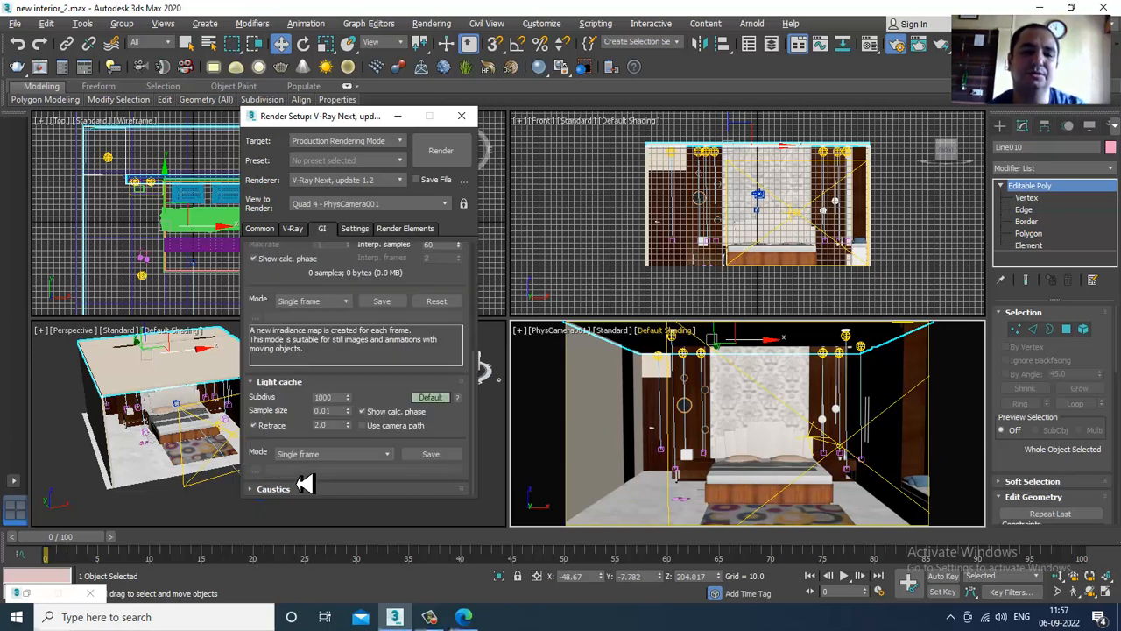
pyautogui.doubleClick(332, 399)
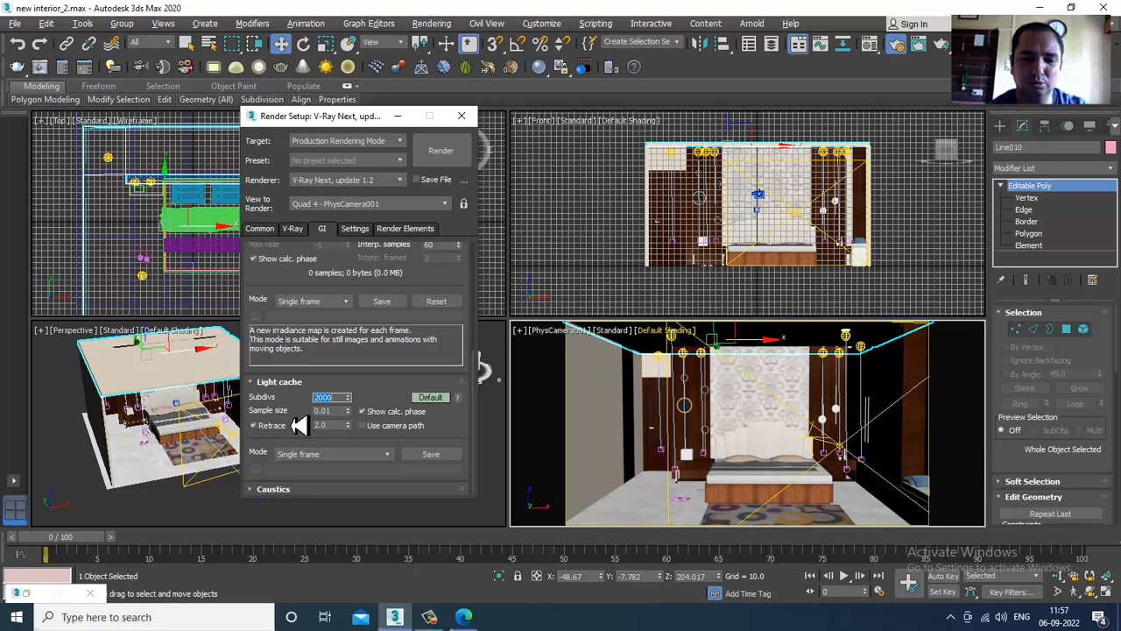
# Show the V-Ray System settings in Expert mode, set the dynamic memory limit to 3000 MB, and close Render Setup.
pyautogui.click(355, 229)
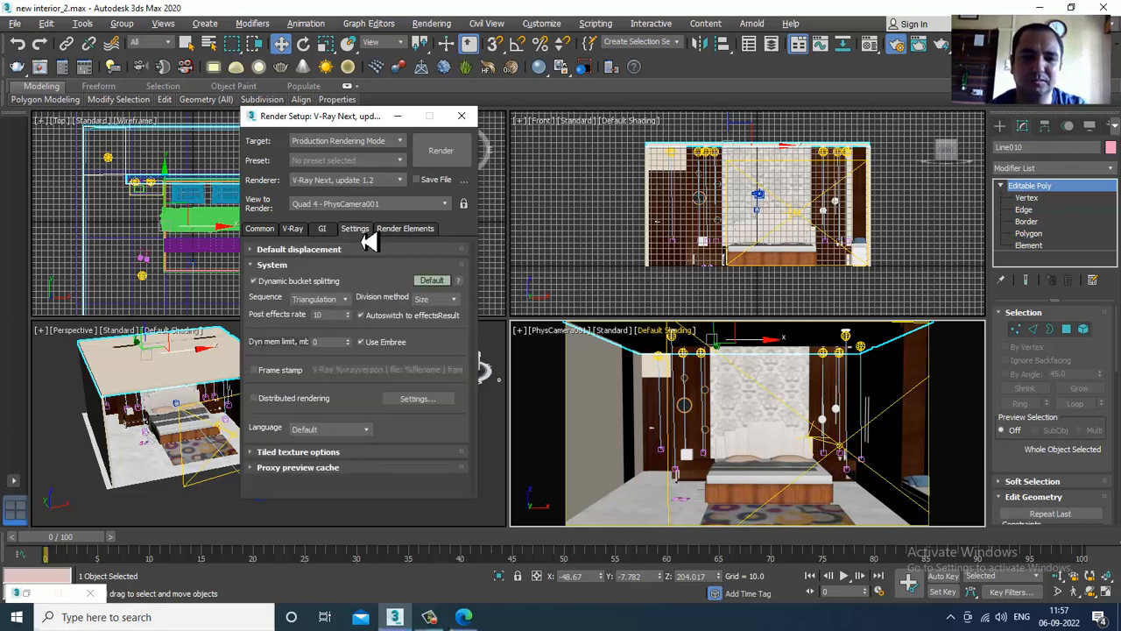
pyautogui.click(443, 281)
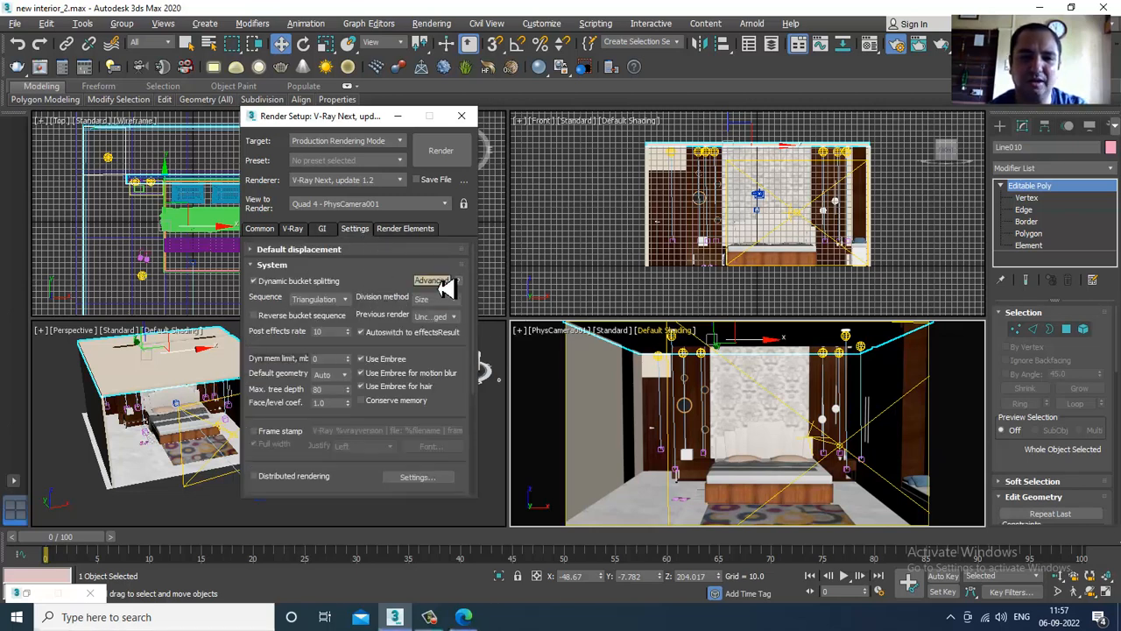
pyautogui.click(443, 281)
pyautogui.moveTo(326, 372)
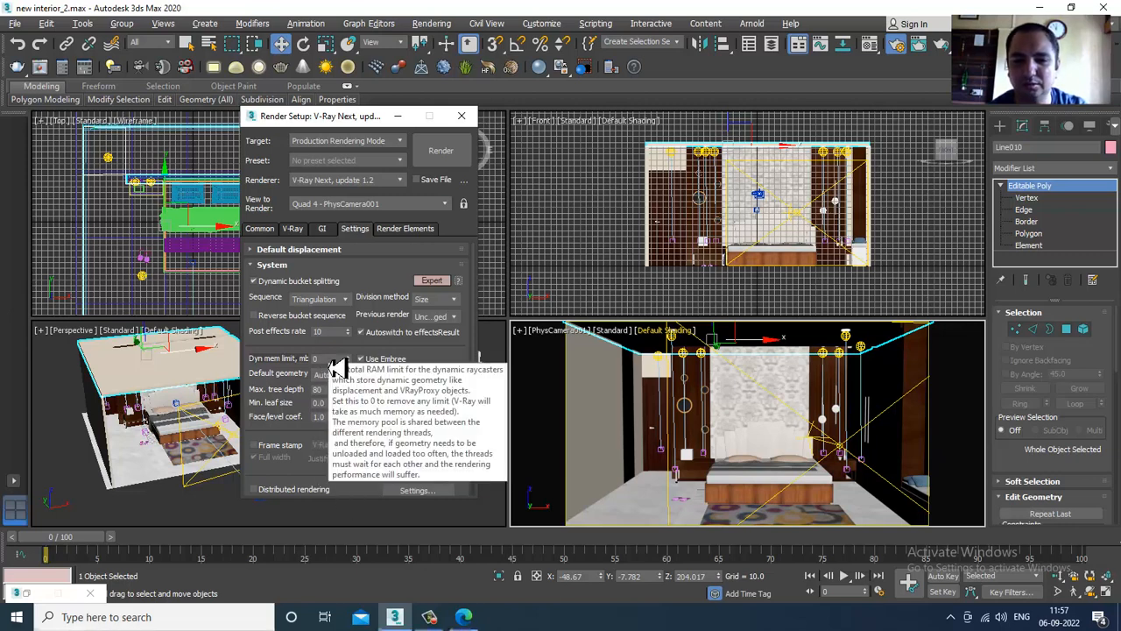
pyautogui.click(326, 359)
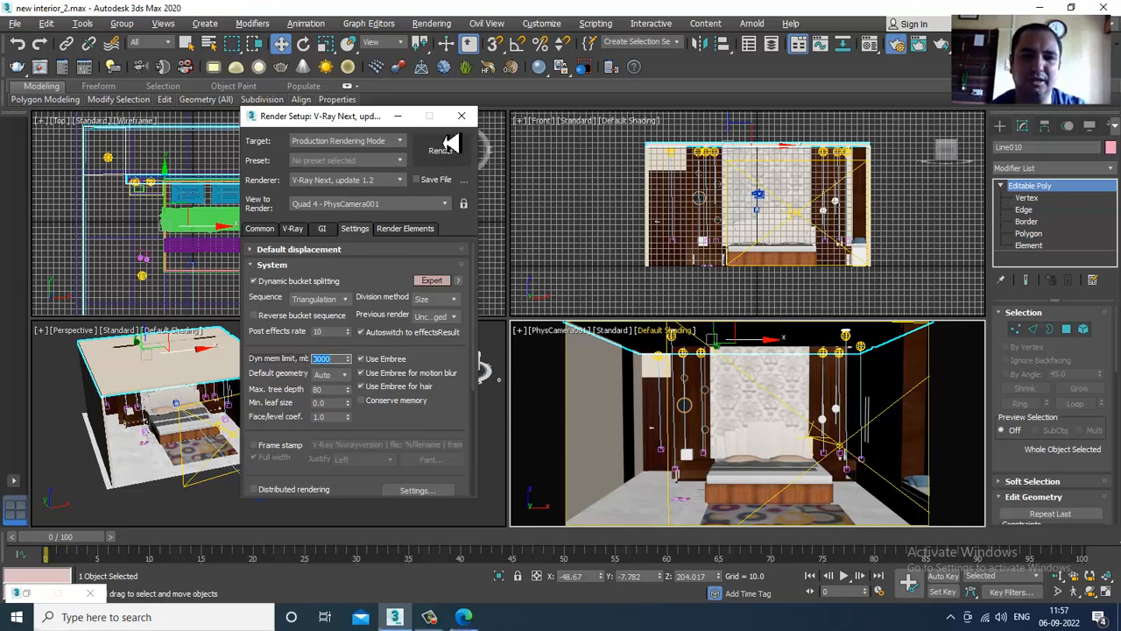
pyautogui.click(462, 116)
# Restart V-Ray IPR in the PhysCamera001 viewport to preview the room with the revised render settings.
pyautogui.click(794, 387)
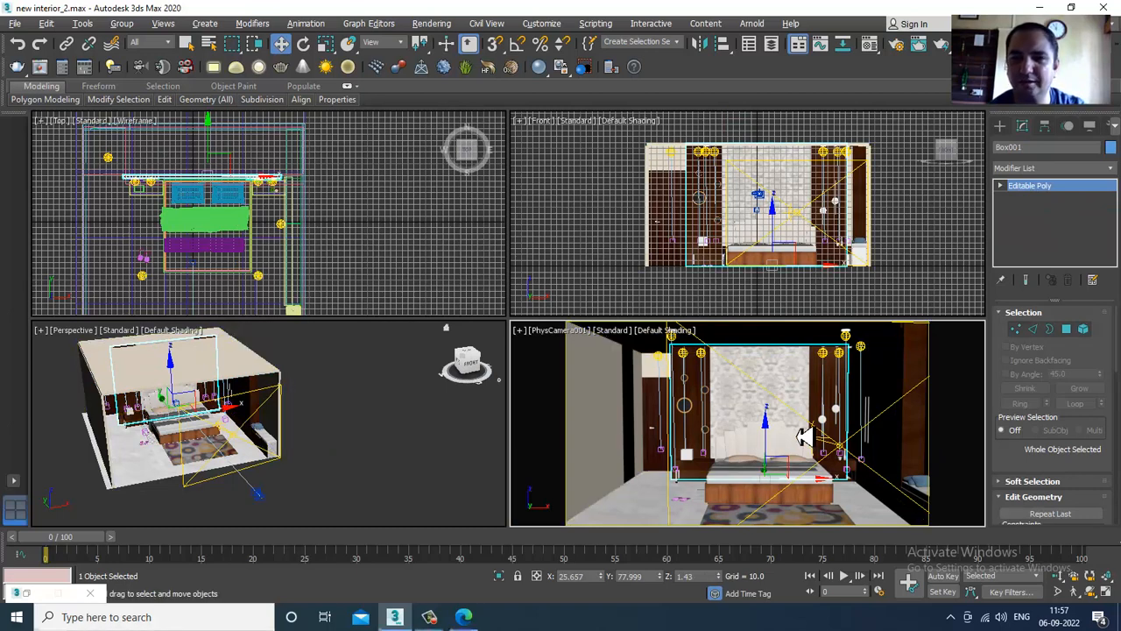
pyautogui.click(621, 332)
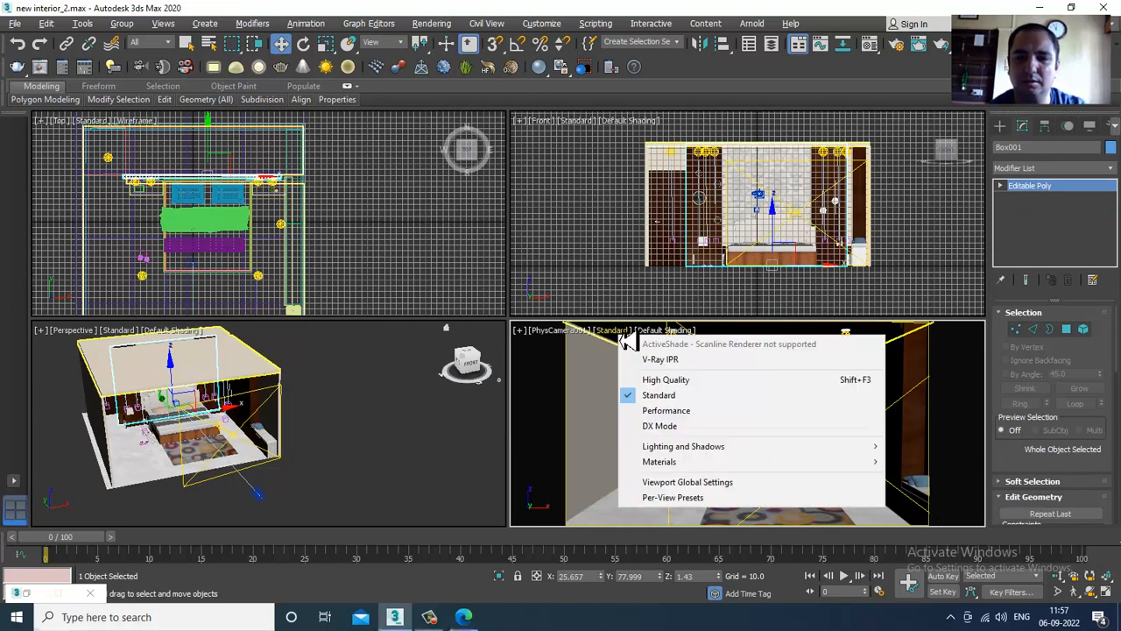
pyautogui.click(659, 359)
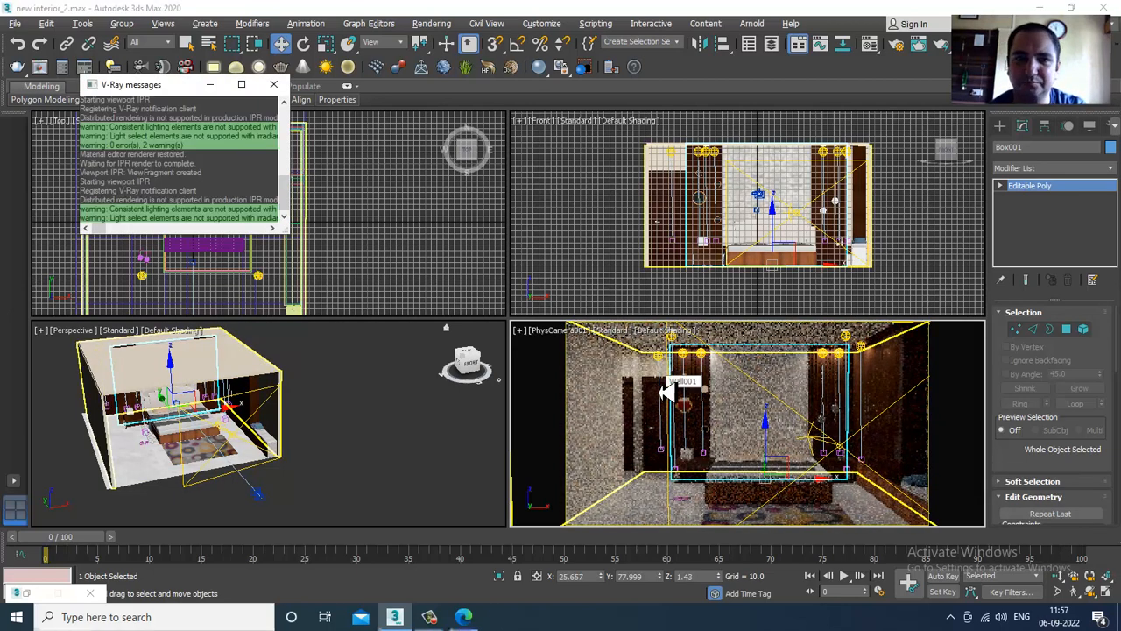
# Open the environment settings and switch the exposure control to VRay Exposure Control.
pyautogui.click(442, 24)
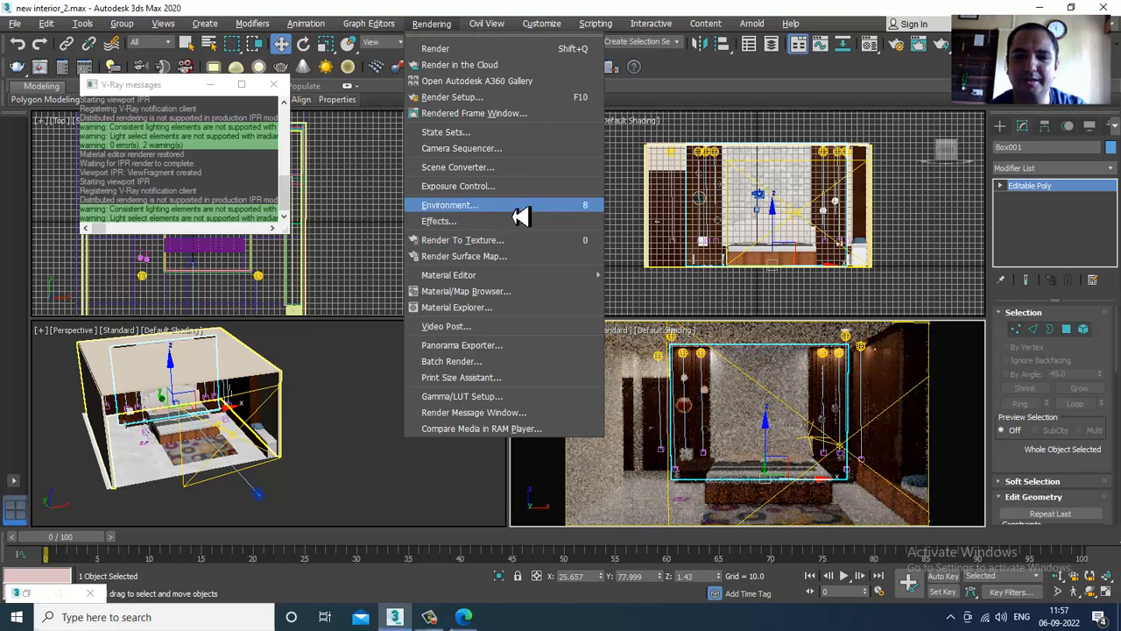
pyautogui.click(448, 205)
pyautogui.moveTo(832, 102); pyautogui.dragTo(219, 112)
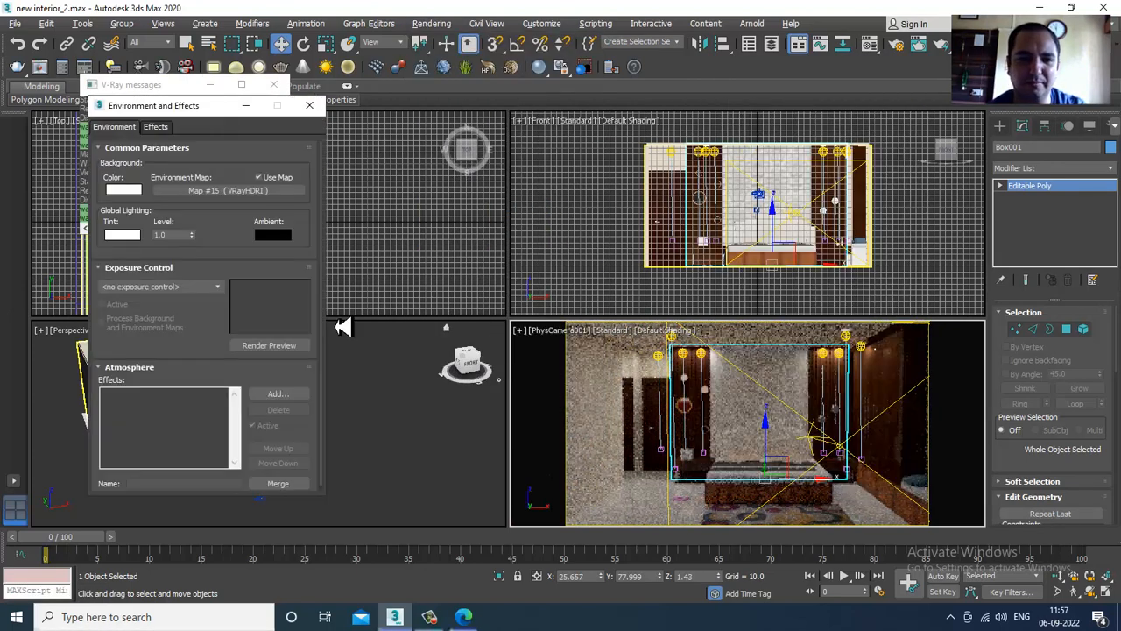
pyautogui.click(196, 287)
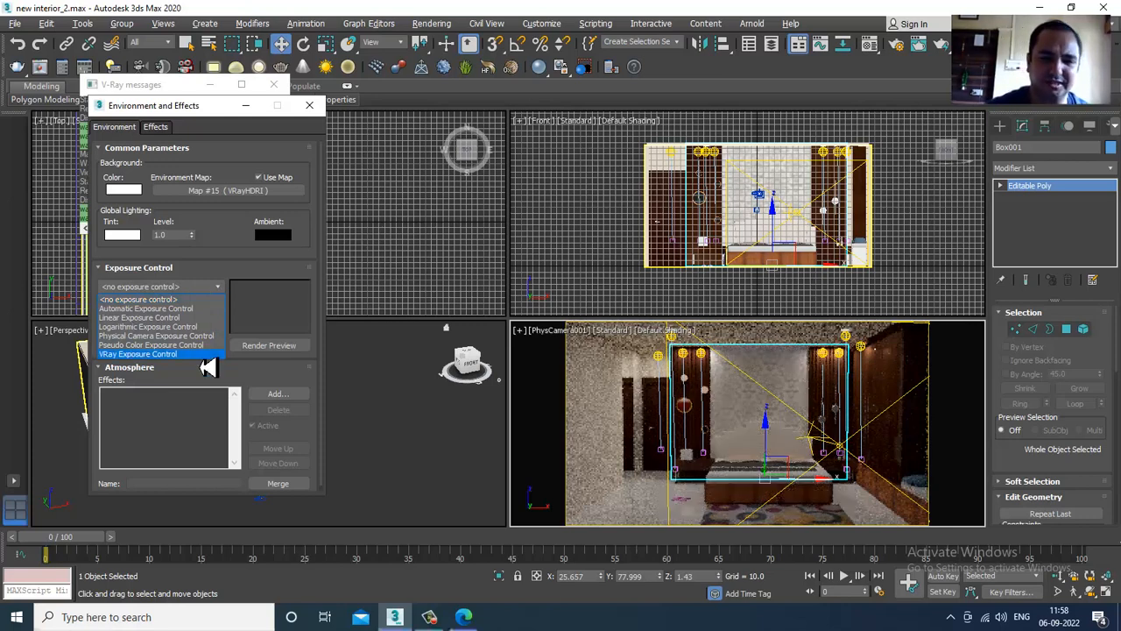
pyautogui.click(206, 359)
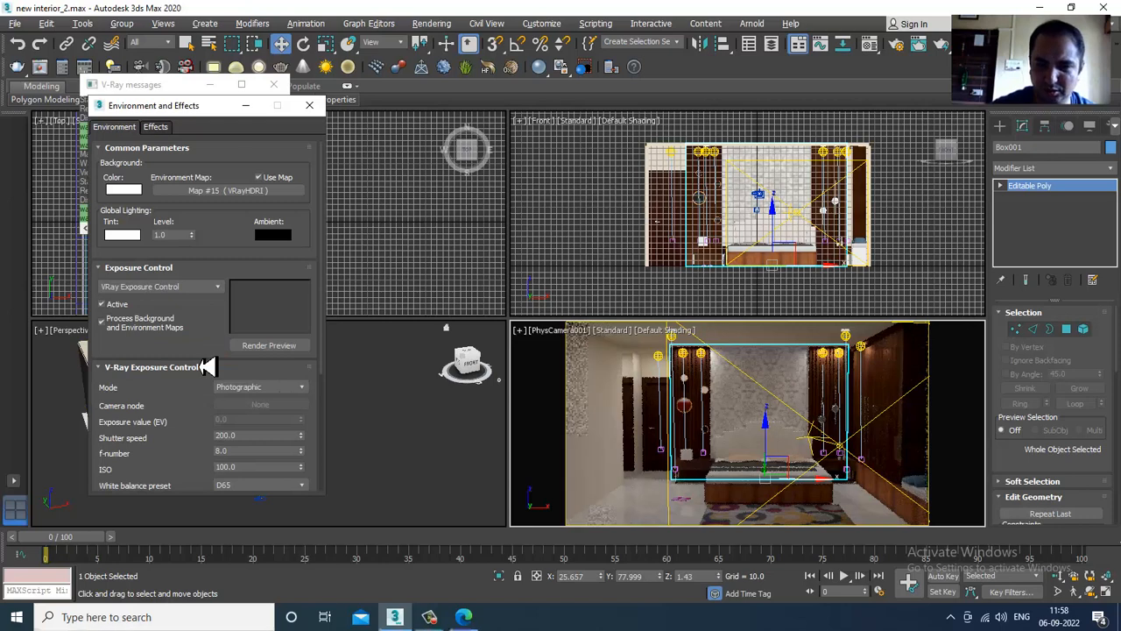
# Set the V-Ray exposure shutter speed to 20 and restart V-Ray IPR in the PhysCamera001 viewport.
pyautogui.scroll(-3, 206, 366)
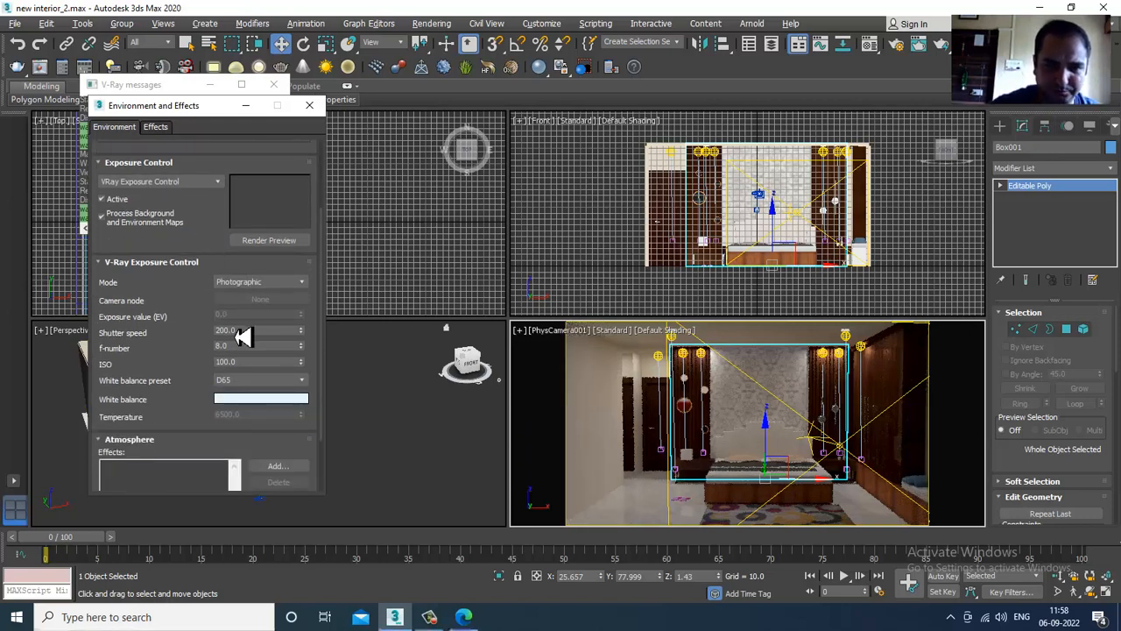
pyautogui.moveTo(262, 333); pyautogui.dragTo(202, 338)
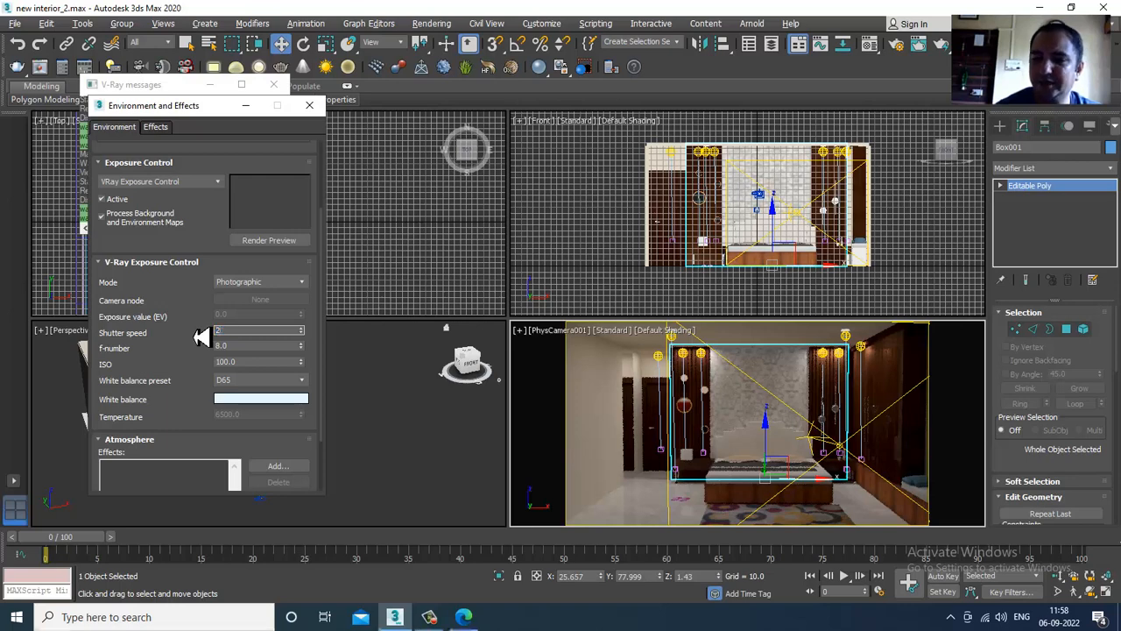
pyautogui.click(625, 330)
pyautogui.click(650, 360)
pyautogui.click(617, 331)
pyautogui.click(648, 360)
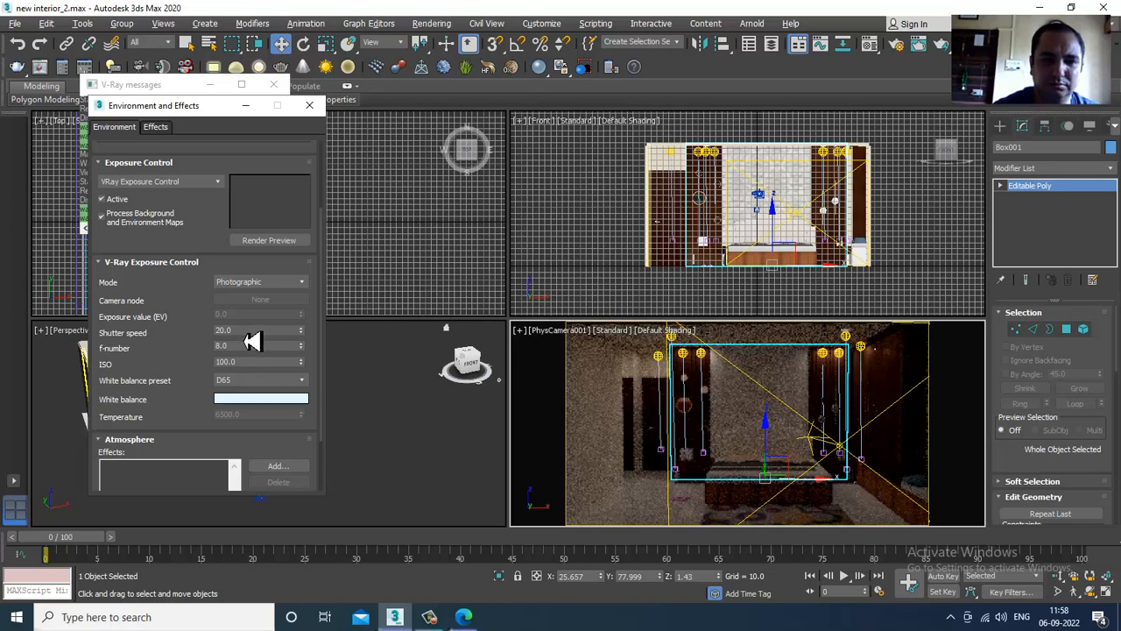
# Try shutter speeds of 100, 20 and 15 in the V-Ray exposure settings.
pyautogui.doubleClick(249, 330)
pyautogui.write('100')
pyautogui.press('Return')
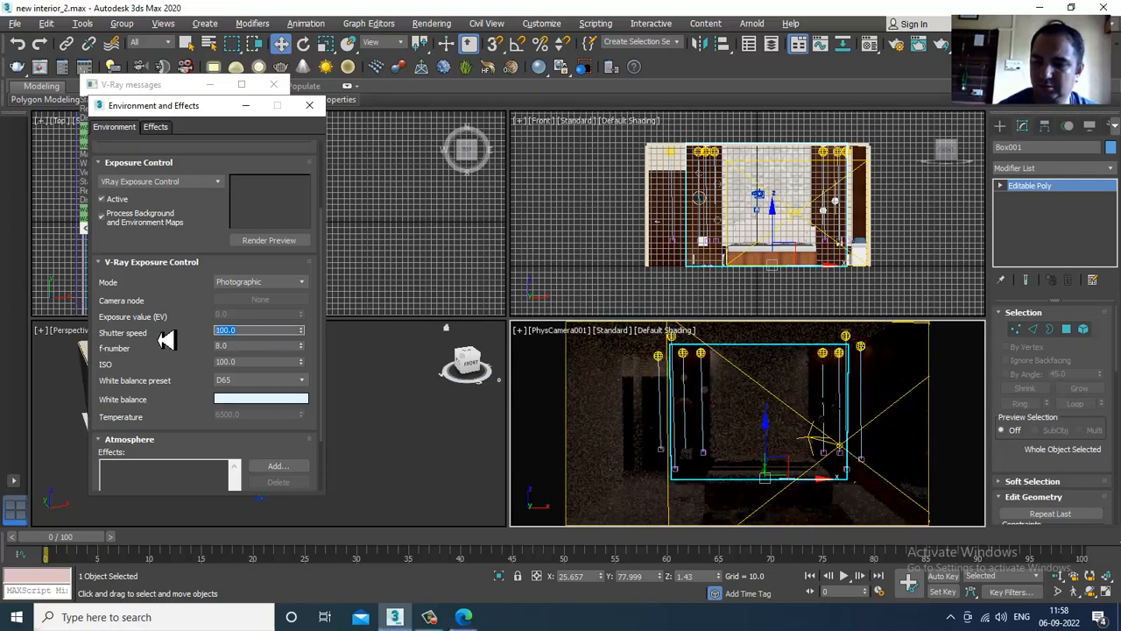
pyautogui.doubleClick(258, 362)
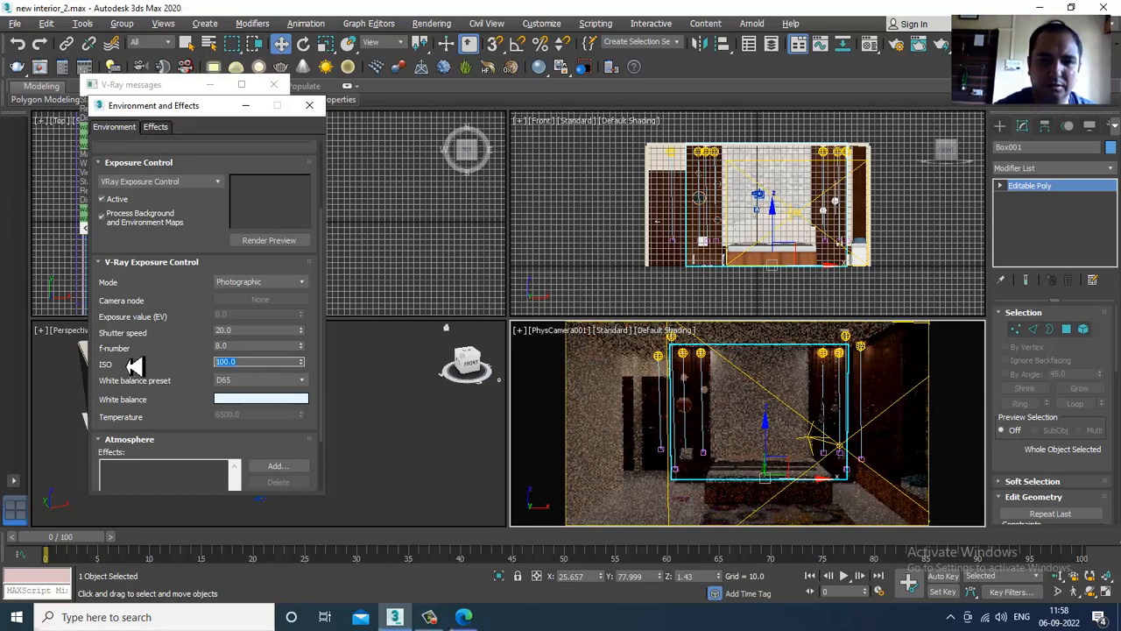
pyautogui.doubleClick(250, 330)
pyautogui.write('15')
pyautogui.press('Return')
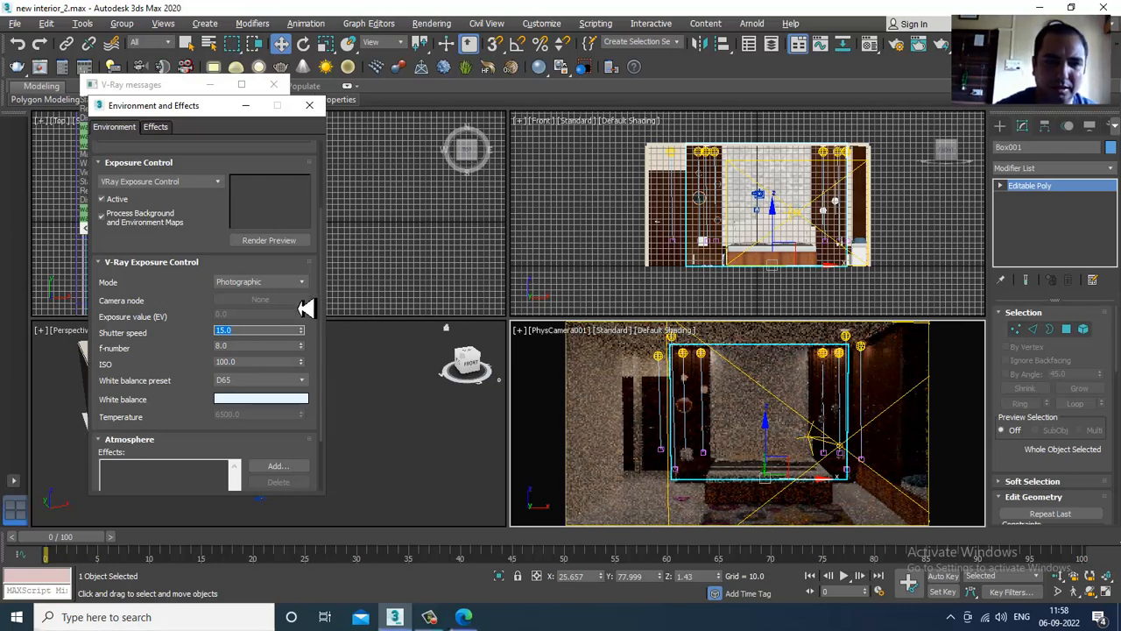
# Try the Neutral, Daylight and Temperature white balance presets, with the temperature at 7995, and choose D75.
pyautogui.click(249, 380)
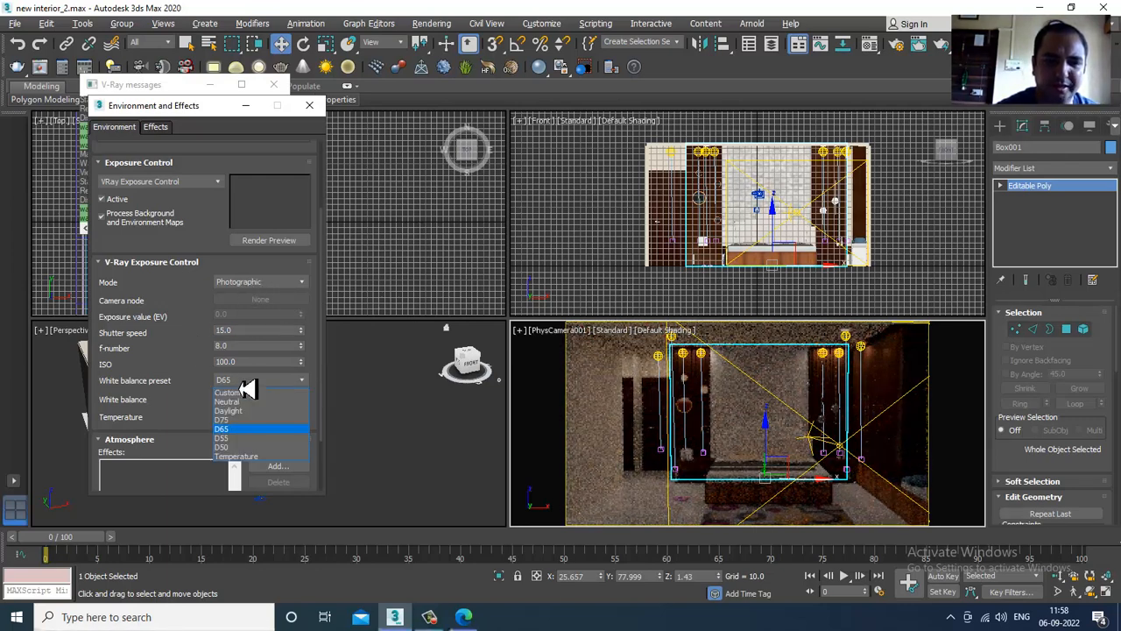
pyautogui.click(248, 401)
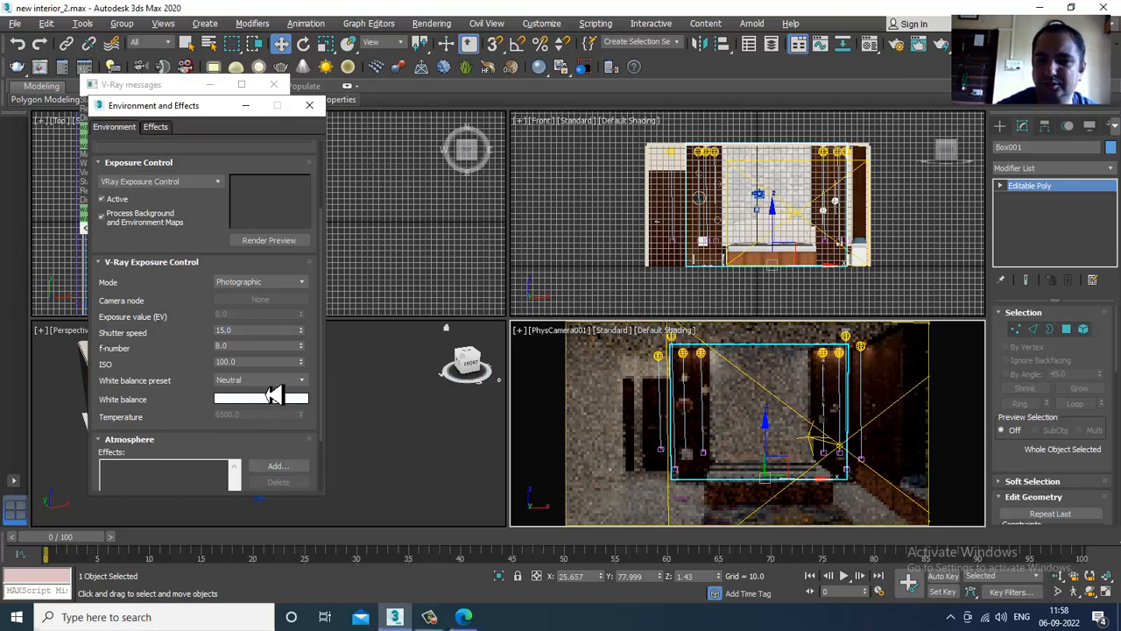
pyautogui.click(267, 380)
pyautogui.click(268, 412)
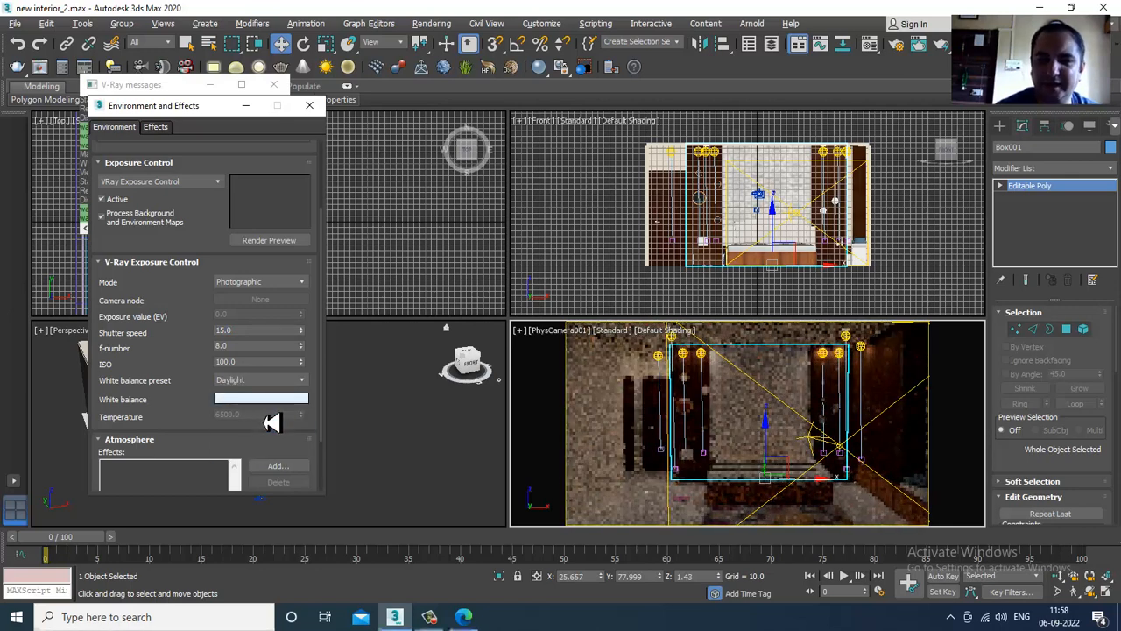
pyautogui.click(267, 381)
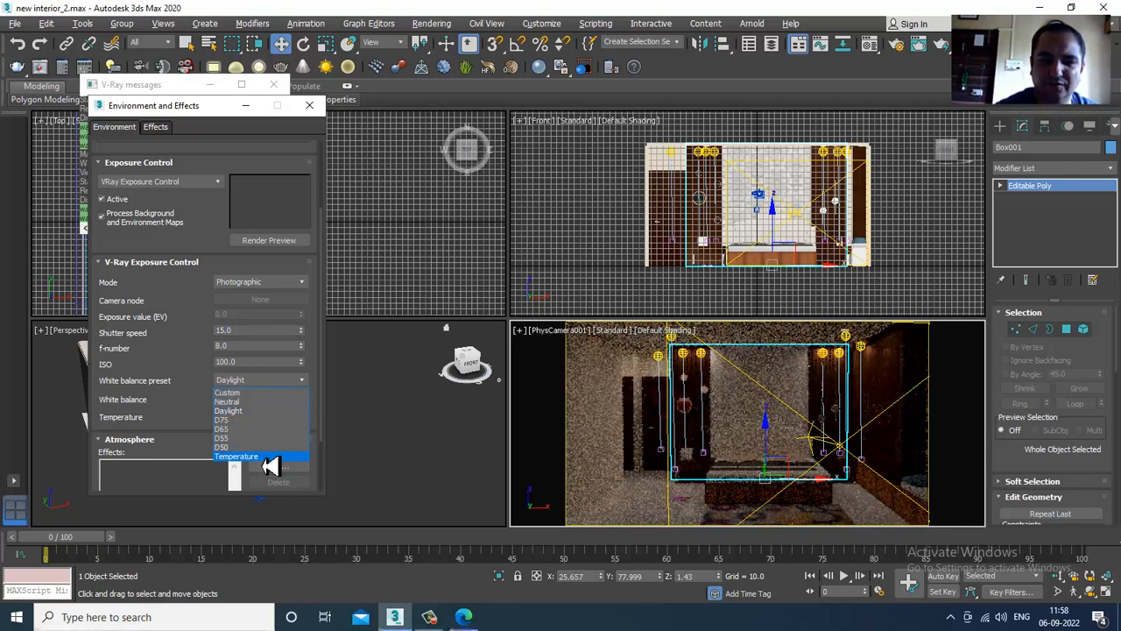
pyautogui.click(270, 456)
pyautogui.moveTo(311, 424)
pyautogui.mouseDown()
pyautogui.moveTo(311, 442)
pyautogui.moveTo(318, 414)
pyautogui.mouseUp()
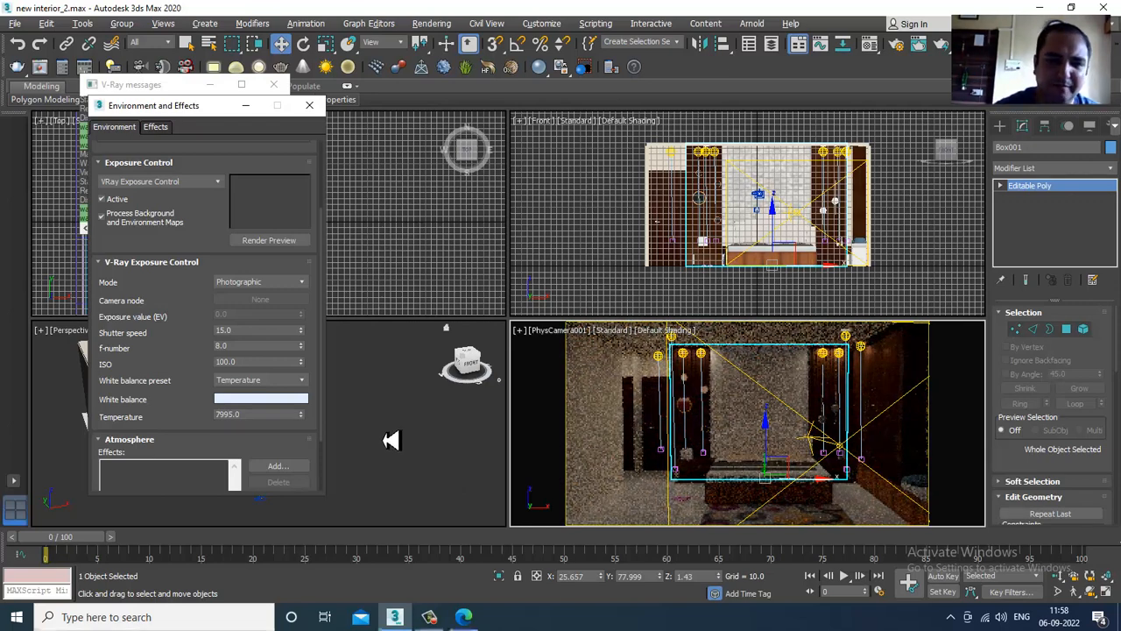
pyautogui.click(262, 380)
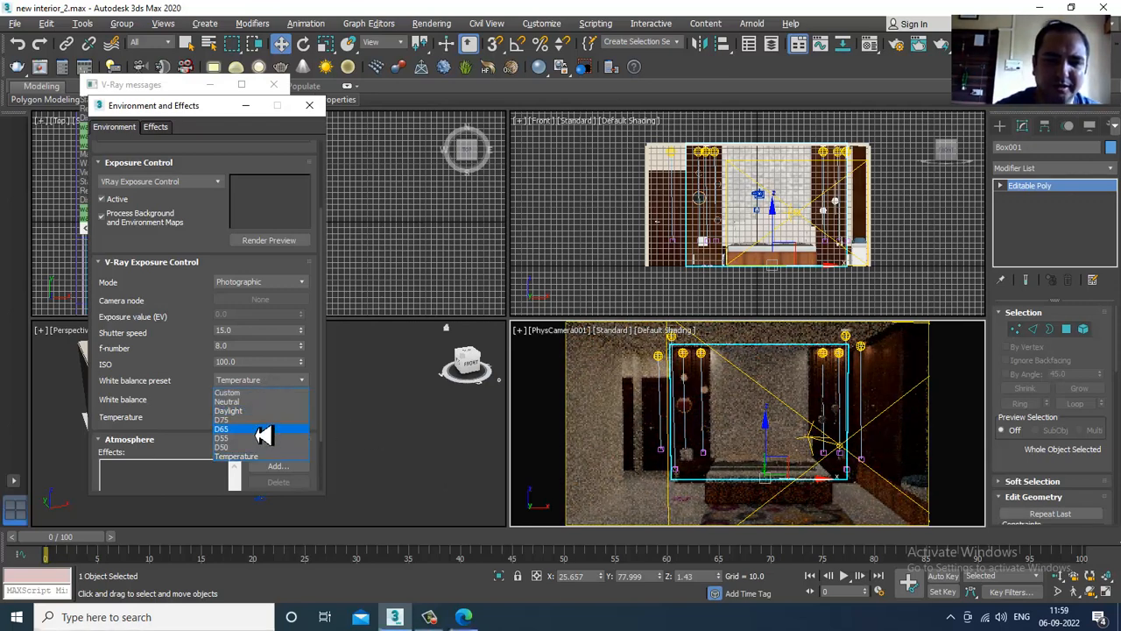
pyautogui.click(259, 420)
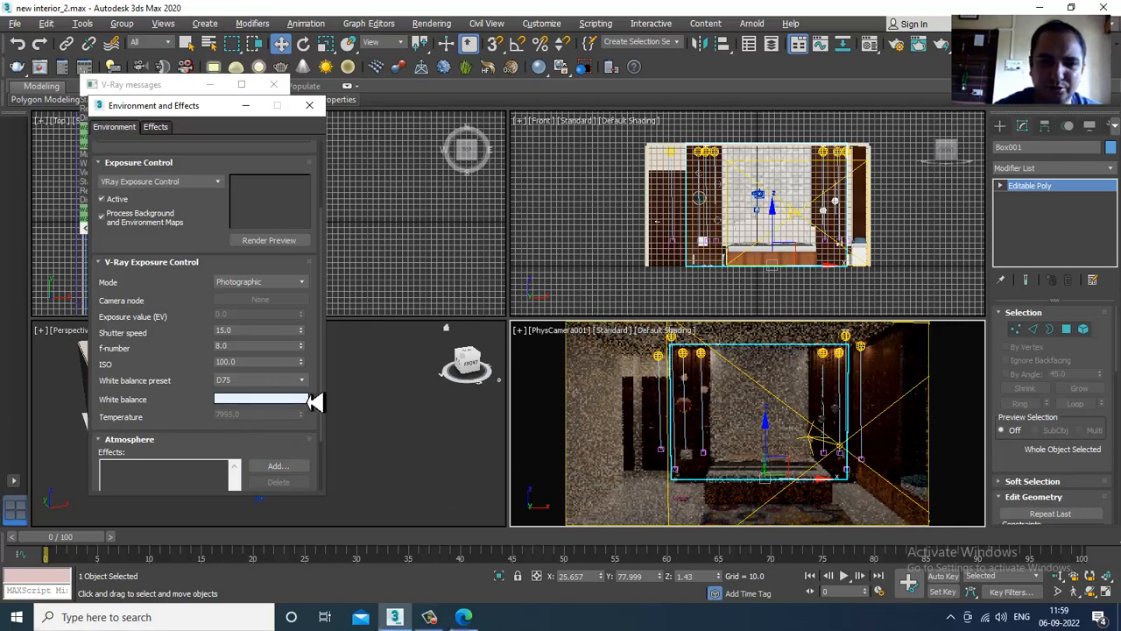
# Try a shutter speed of 200 and change it to 10 to brighten the preview.
pyautogui.moveTo(238, 333); pyautogui.dragTo(140, 323)
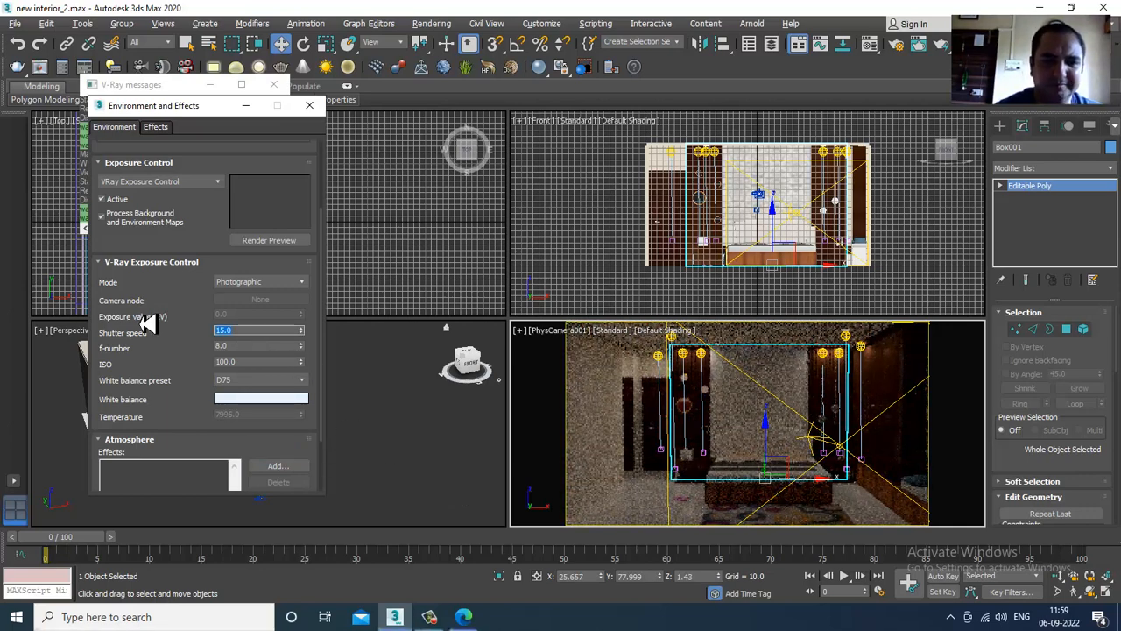
pyautogui.write('200')
pyautogui.press('Return')
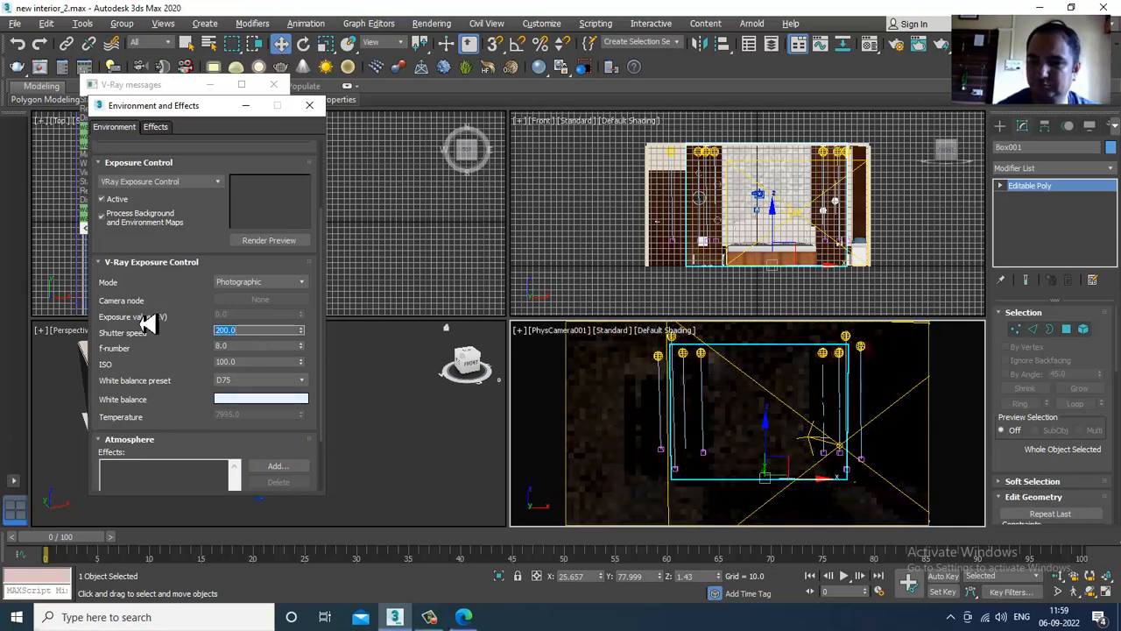
pyautogui.moveTo(260, 336); pyautogui.dragTo(145, 339)
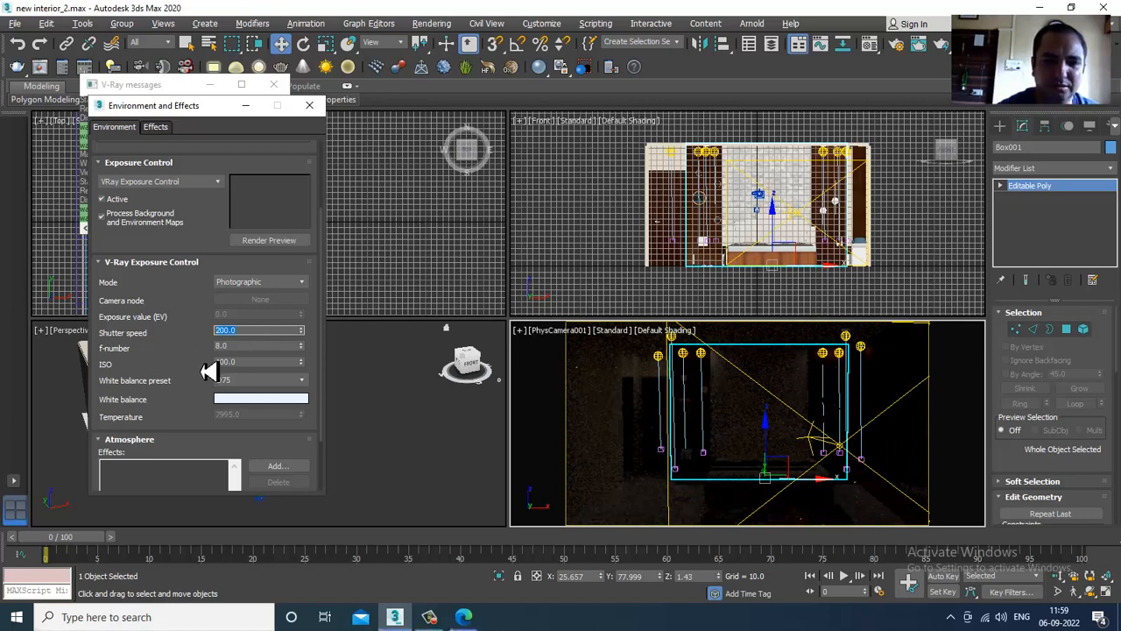
pyautogui.write('1')
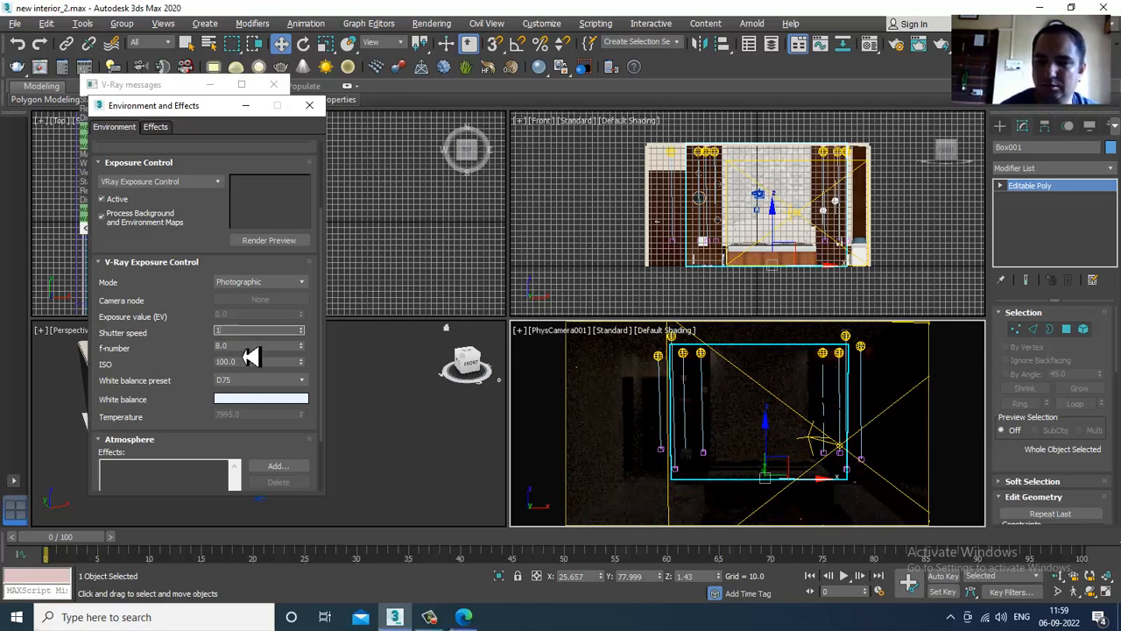
pyautogui.write('0')
pyautogui.press('Return')
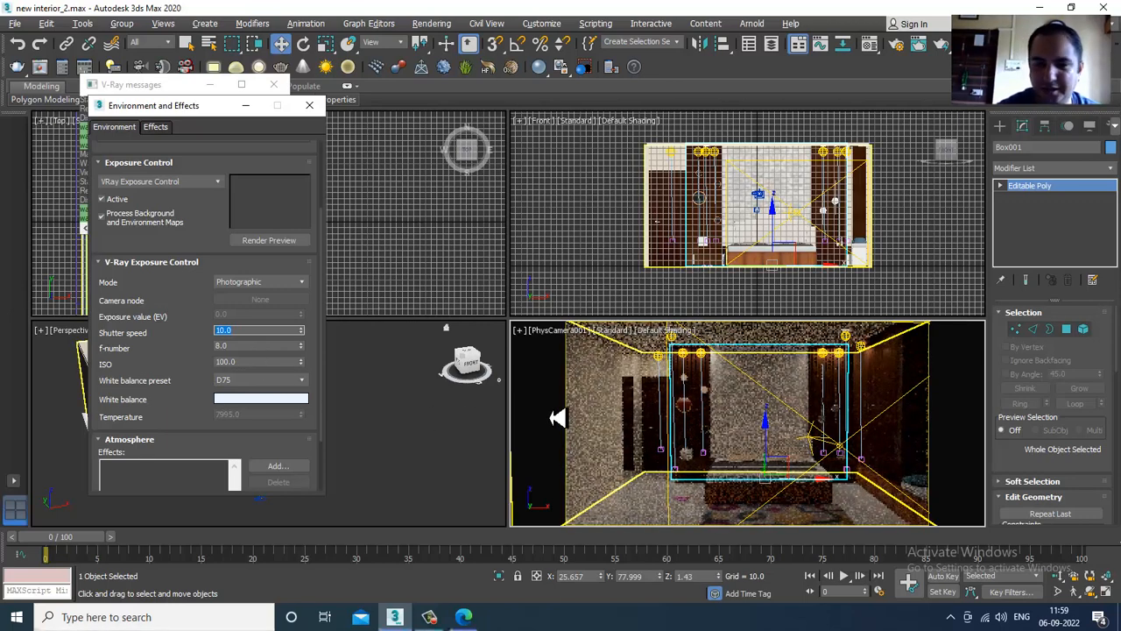
# Try an ISO of 25 for the V-Ray exposure and set it back to 100.
pyautogui.moveTo(243, 363); pyautogui.dragTo(125, 367)
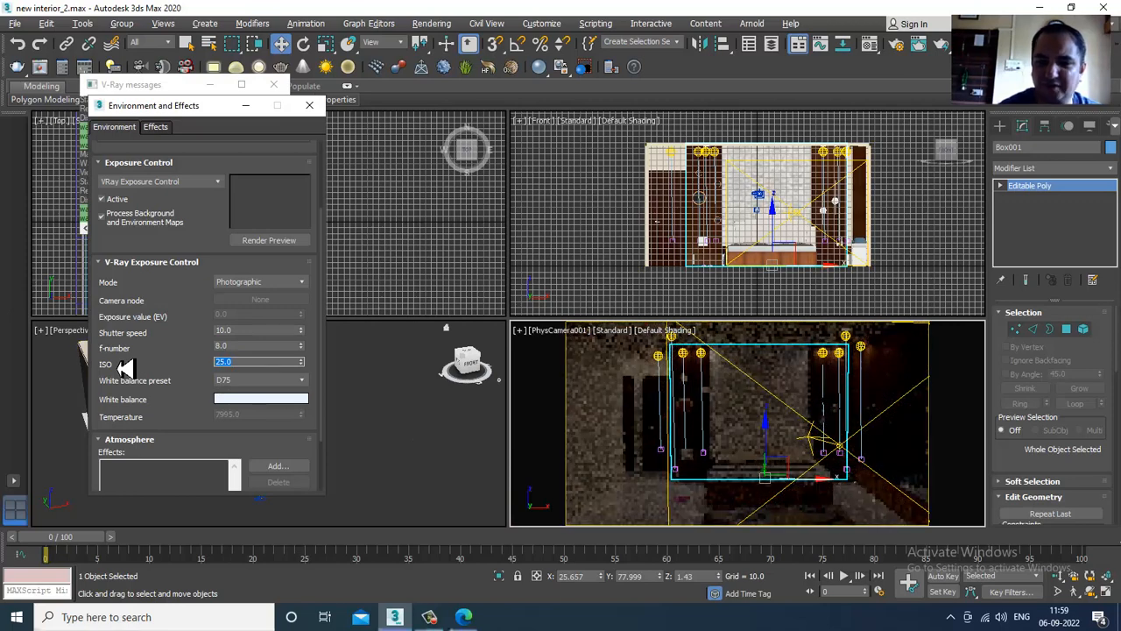
pyautogui.write('0')
pyautogui.press('Return')
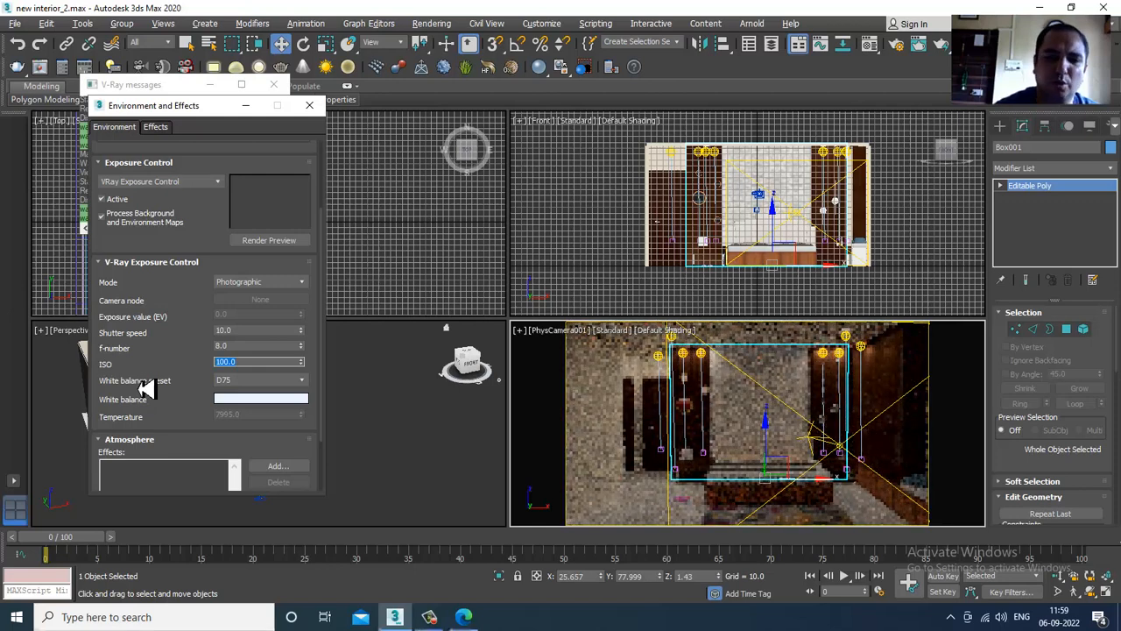
# Remove the V-Ray exposure by setting the scene's exposure control to none.
pyautogui.scroll(-4, 202, 371)
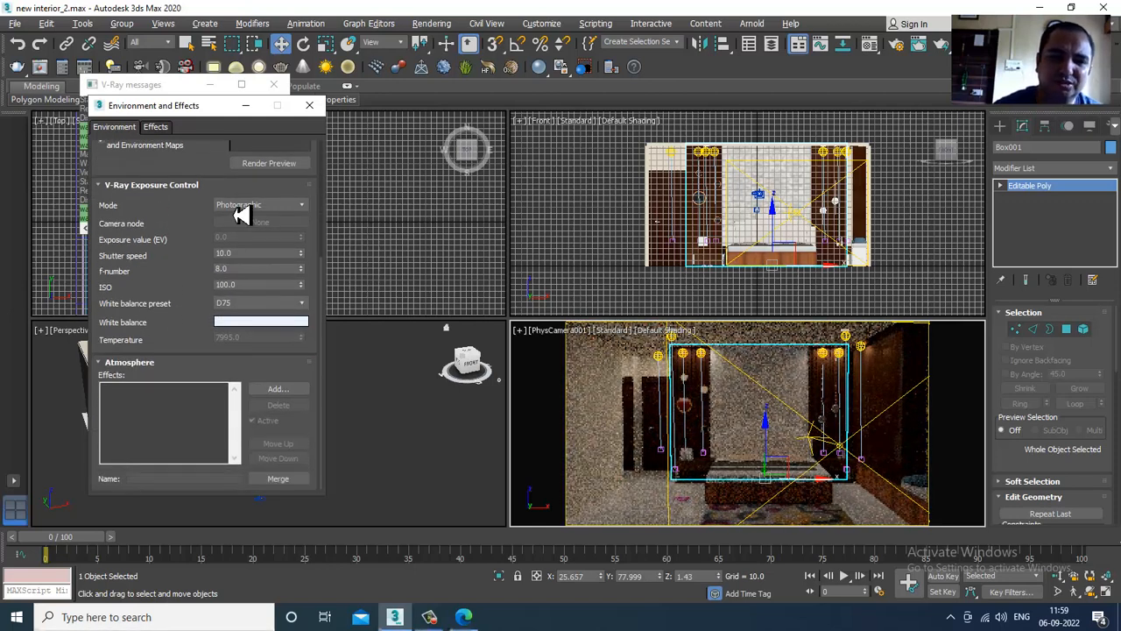
pyautogui.scroll(6, 258, 393)
pyautogui.click(175, 285)
pyautogui.click(175, 299)
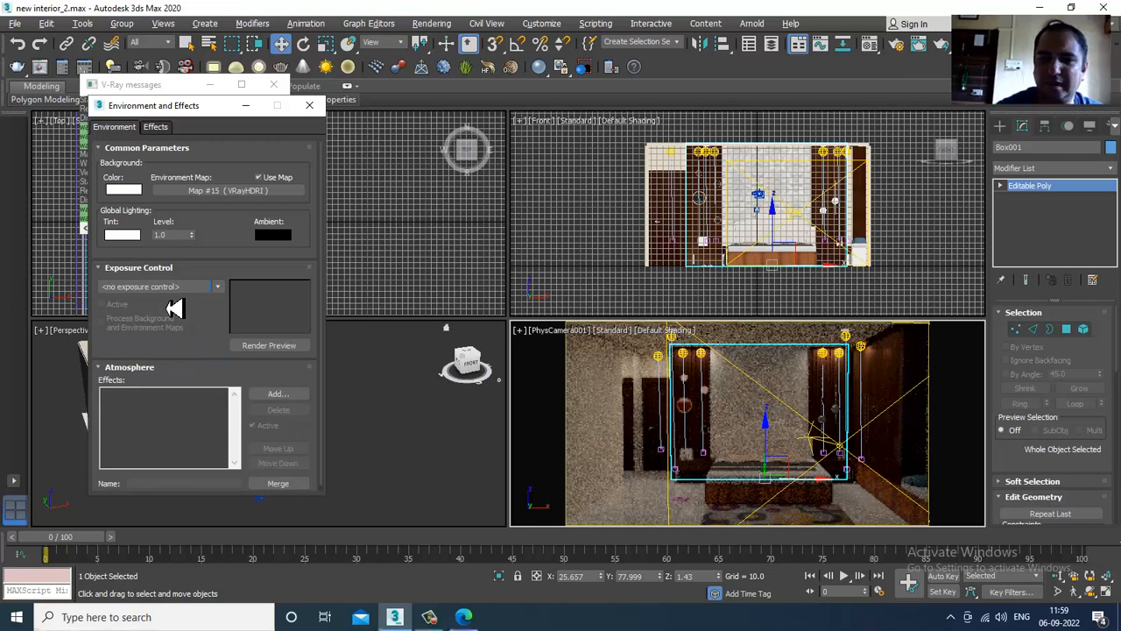
# Restart V-Ray IPR in the PhysCamera001 viewport and close the environment settings and V-Ray messages.
pyautogui.click(612, 330)
pyautogui.click(653, 396)
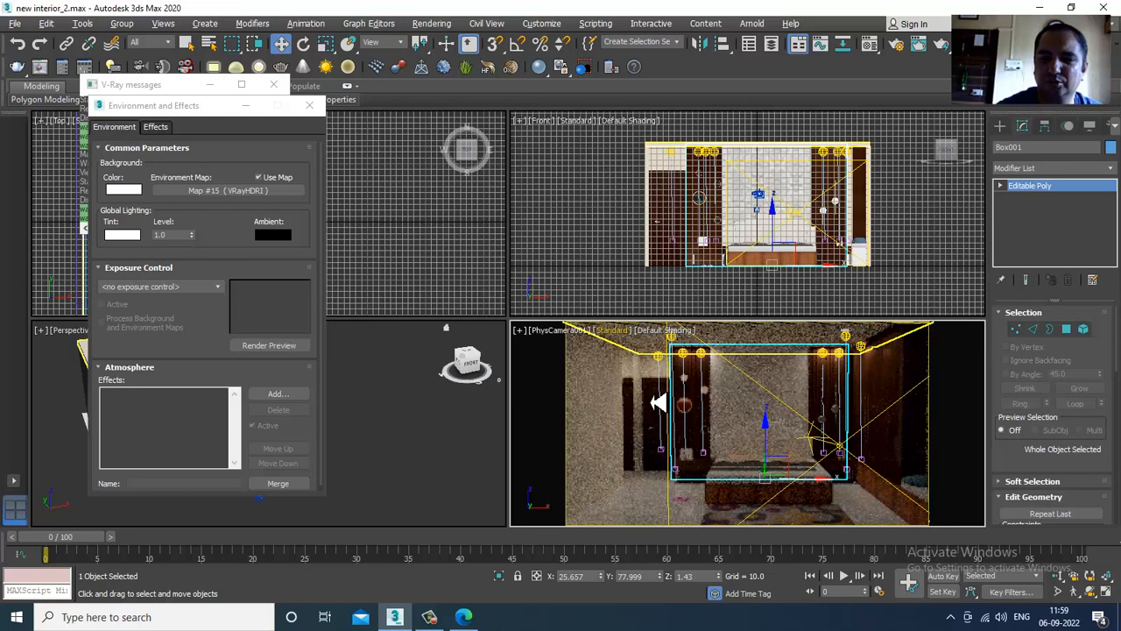
pyautogui.click(611, 331)
pyautogui.click(632, 359)
pyautogui.click(618, 334)
pyautogui.click(655, 359)
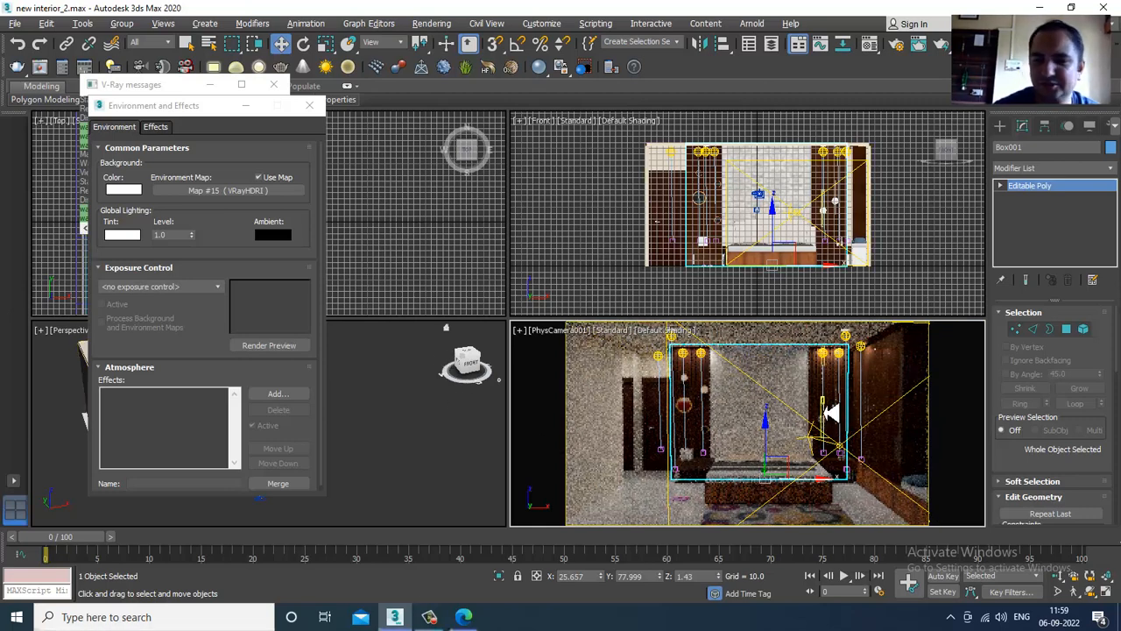
pyautogui.click(309, 106)
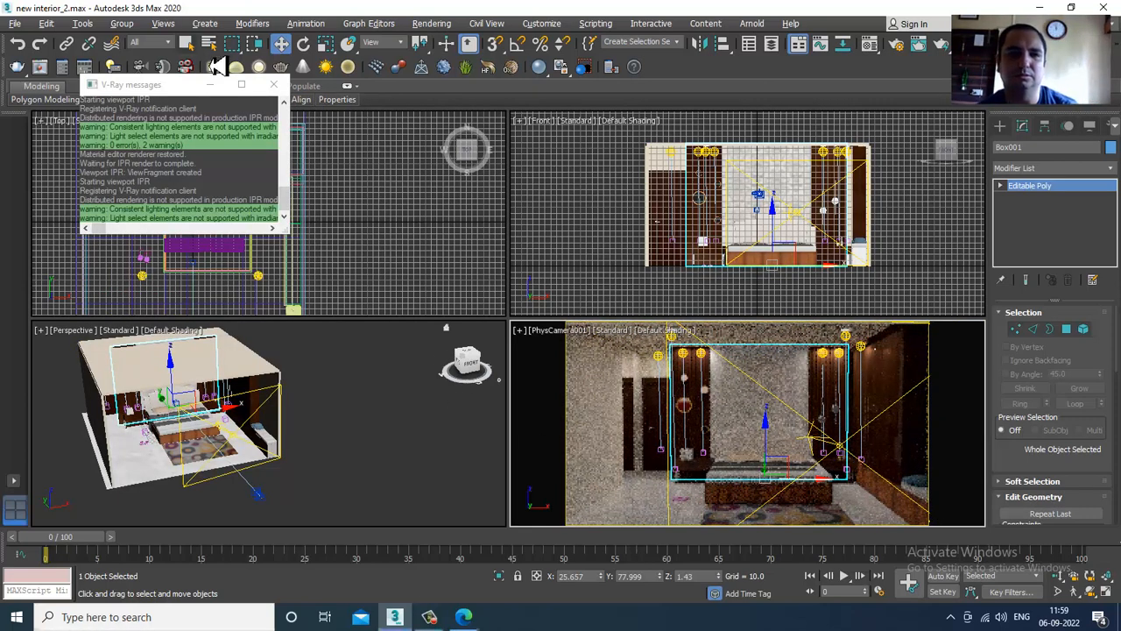
pyautogui.click(273, 84)
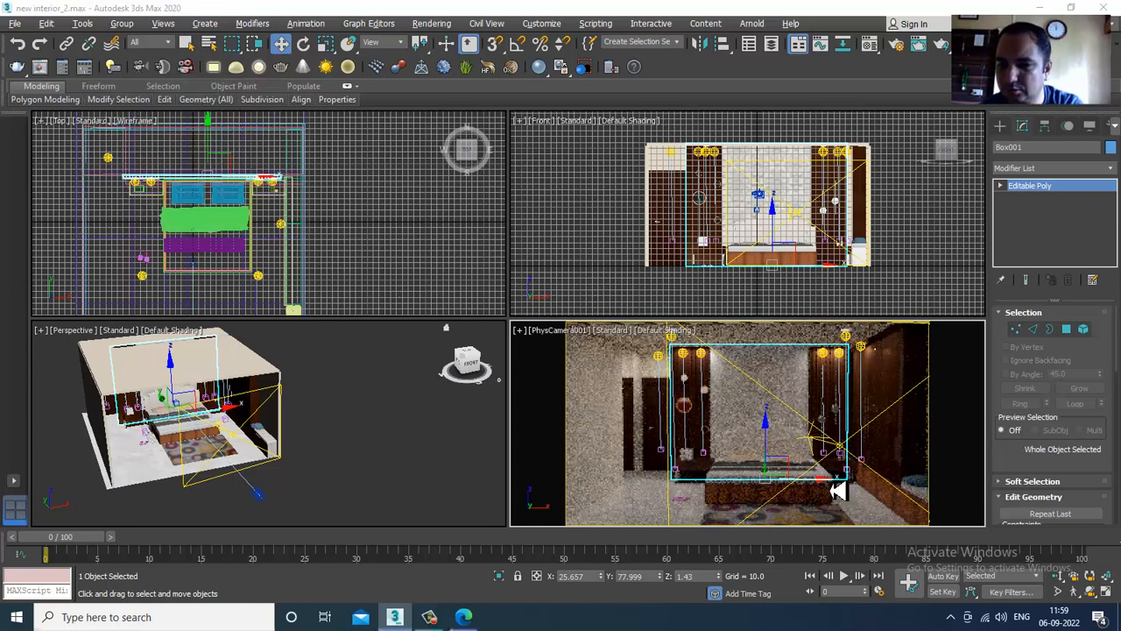
# Enlarge the PhysCamera001 view, select the target light TPhotometricLight006 near the front left of the ceiling, and restore the four viewports.
pyautogui.click(710, 369)
pyautogui.hotkey('alt', 'w')
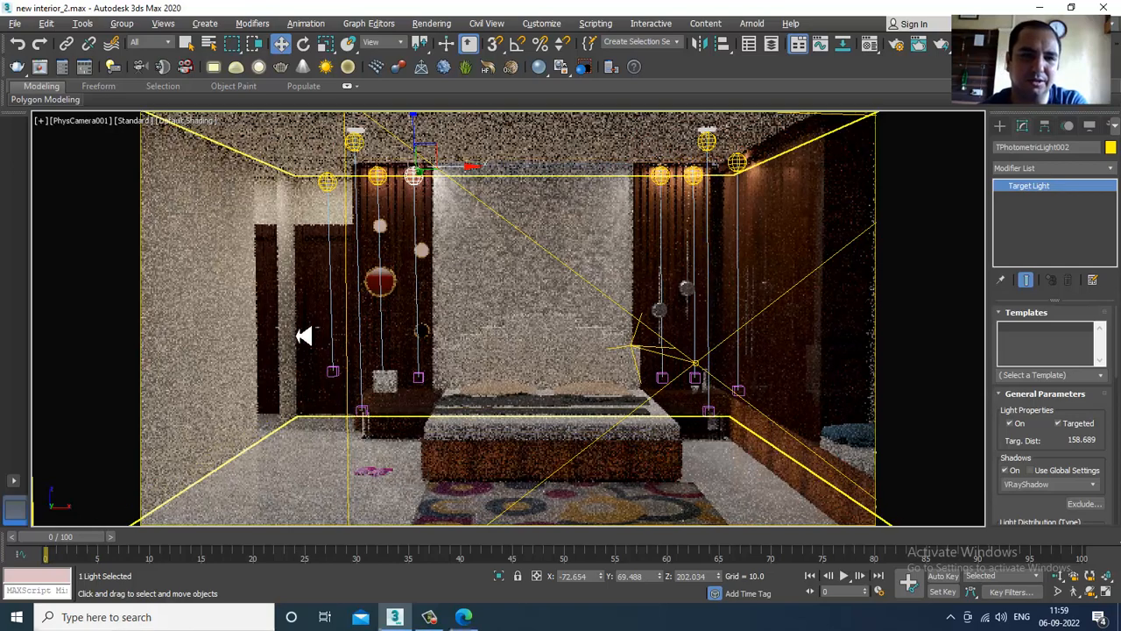
pyautogui.click(355, 141)
pyautogui.hotkey('alt', 'w')
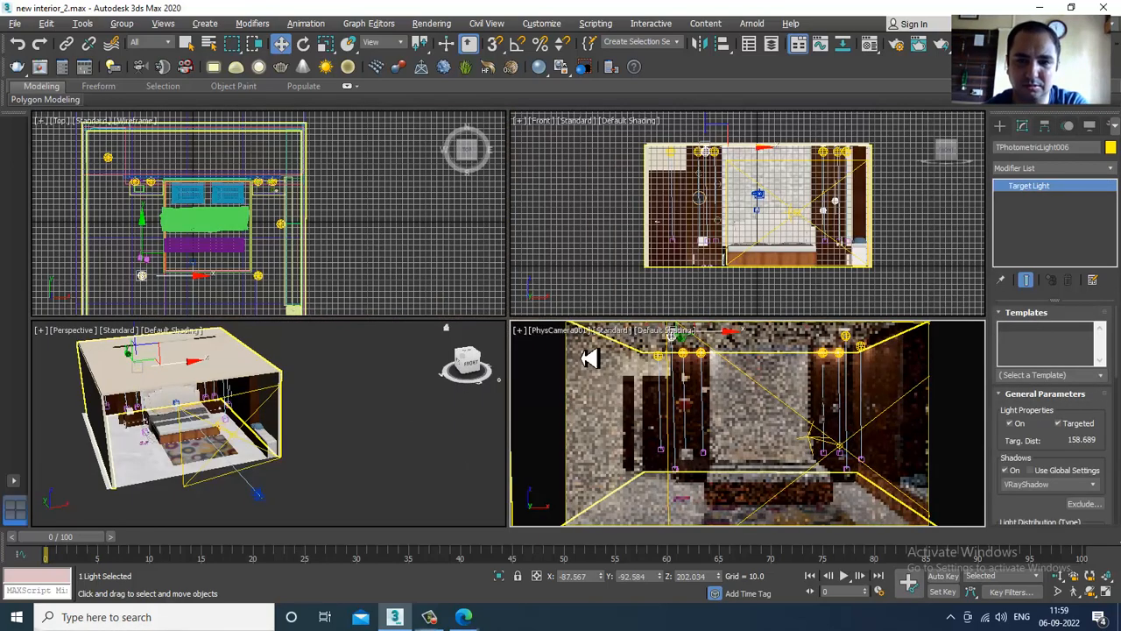
# Stop V-Ray IPR in the PhysCamera001 viewport and close the V-Ray messages.
pyautogui.click(611, 340)
pyautogui.click(645, 368)
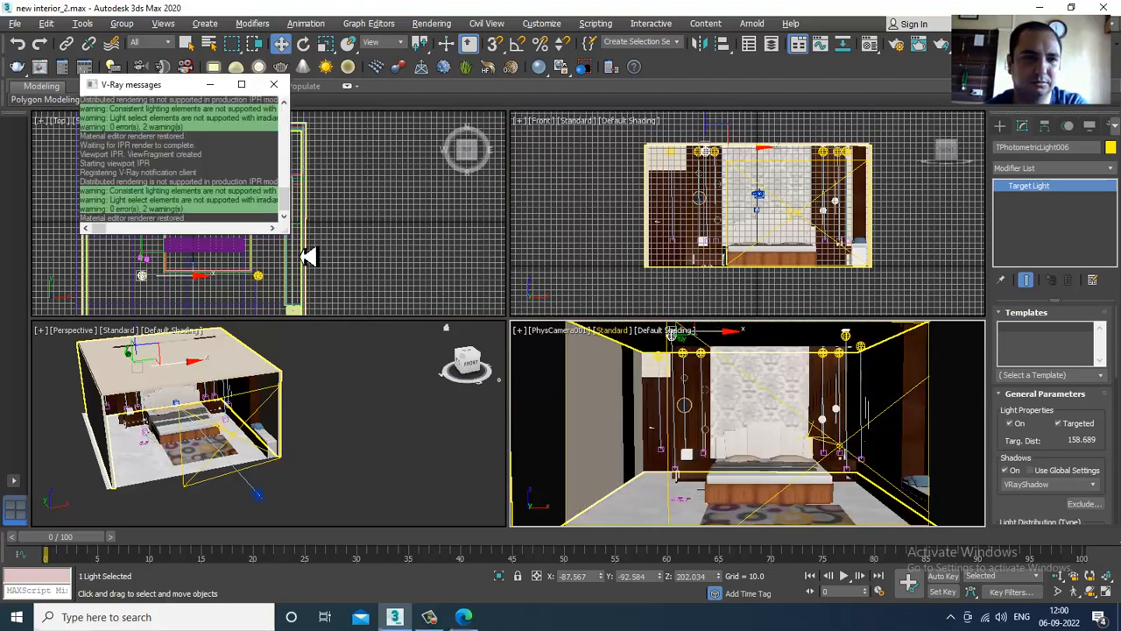
pyautogui.click(275, 85)
# Add the target of TPhotometricLight006 to the selection in the Top view, and undo a trial move of the pair.
pyautogui.moveTo(358, 206); pyautogui.dragTo(421, 157, button='middle')
pyautogui.hotkey('alt', 'w')
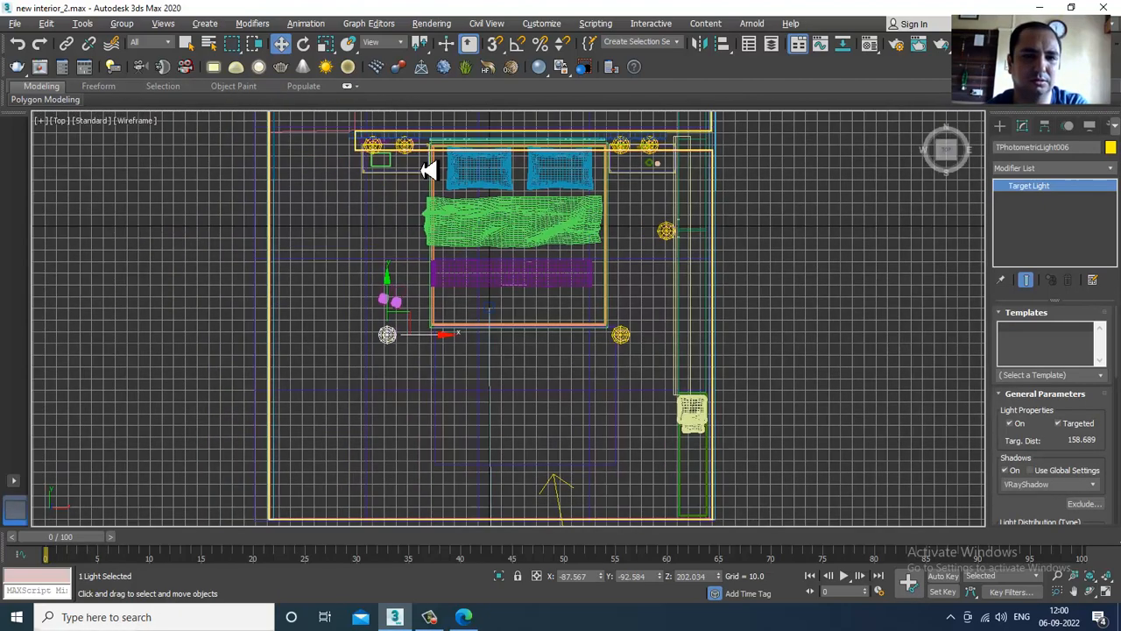
pyautogui.moveTo(454, 235); pyautogui.dragTo(513, 223, button='middle')
pyautogui.scroll(3, 490, 307)
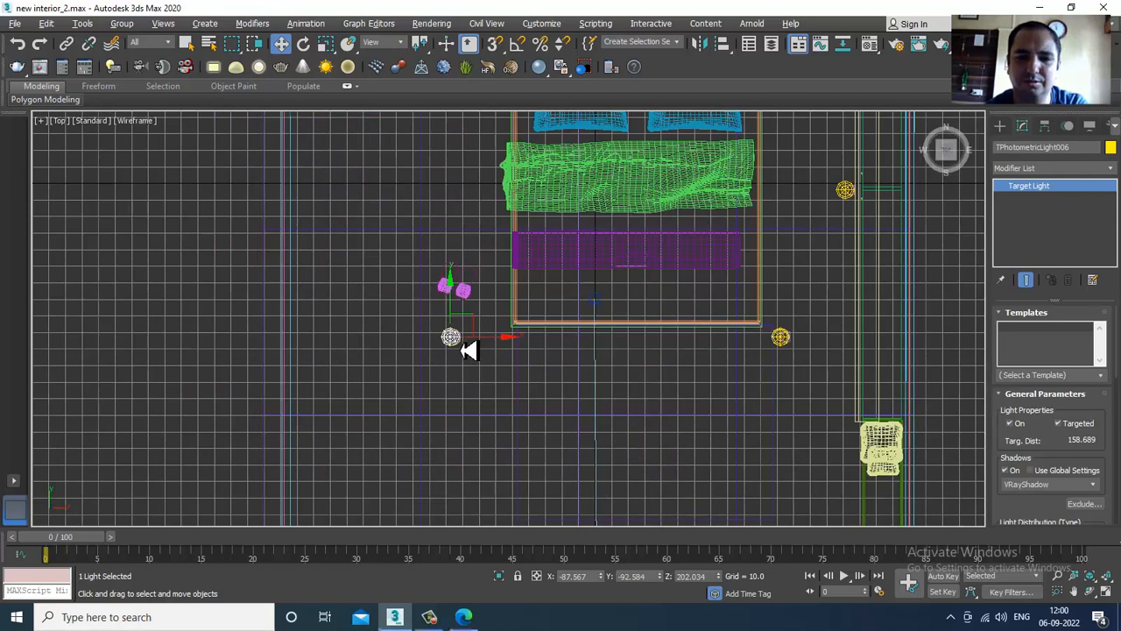
pyautogui.keyDown('ctrl'); pyautogui.click(461, 349); pyautogui.keyUp('ctrl')
pyautogui.moveTo(451, 306); pyautogui.dragTo(458, 355)
pyautogui.hotkey('ctrl', 'z')
pyautogui.hotkey('alt', 'w')
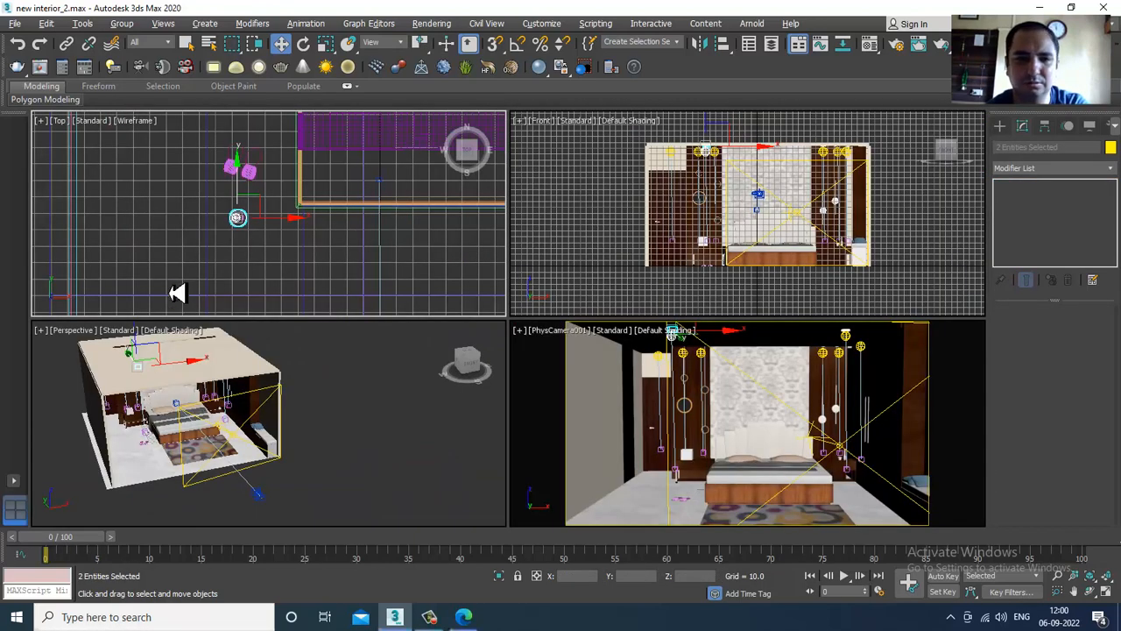
# Restrict the selection filter to Lights and clone the light with its target as an independent copy, toward the room's front at about Y -209.
pyautogui.click(167, 42)
pyautogui.click(163, 86)
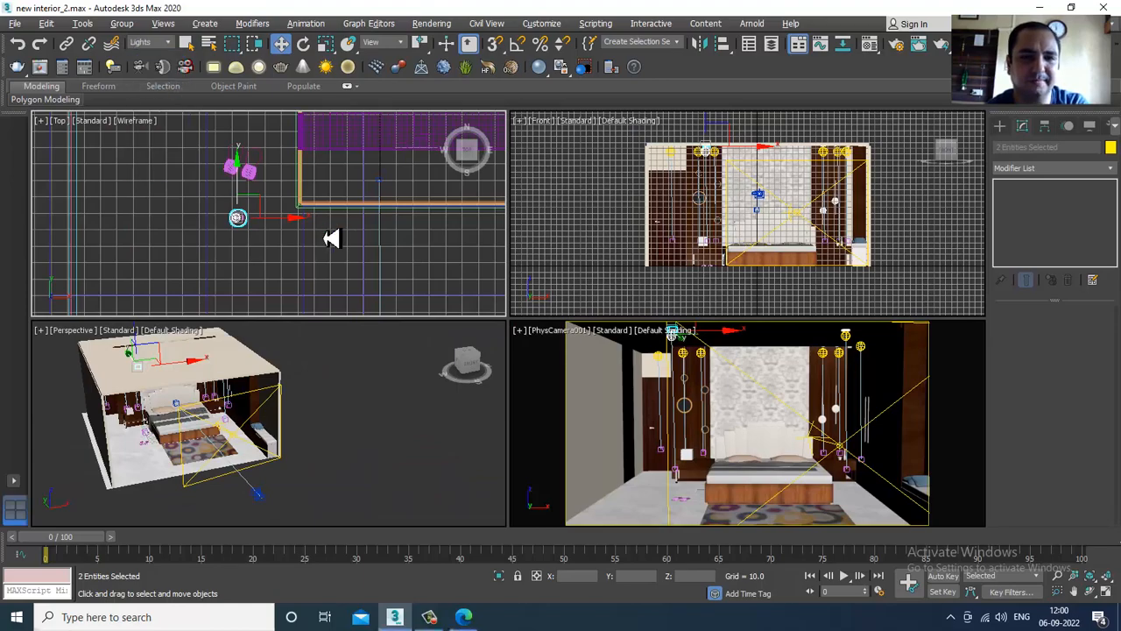
pyautogui.hotkey('alt', 'w')
pyautogui.scroll(-10, 465, 350)
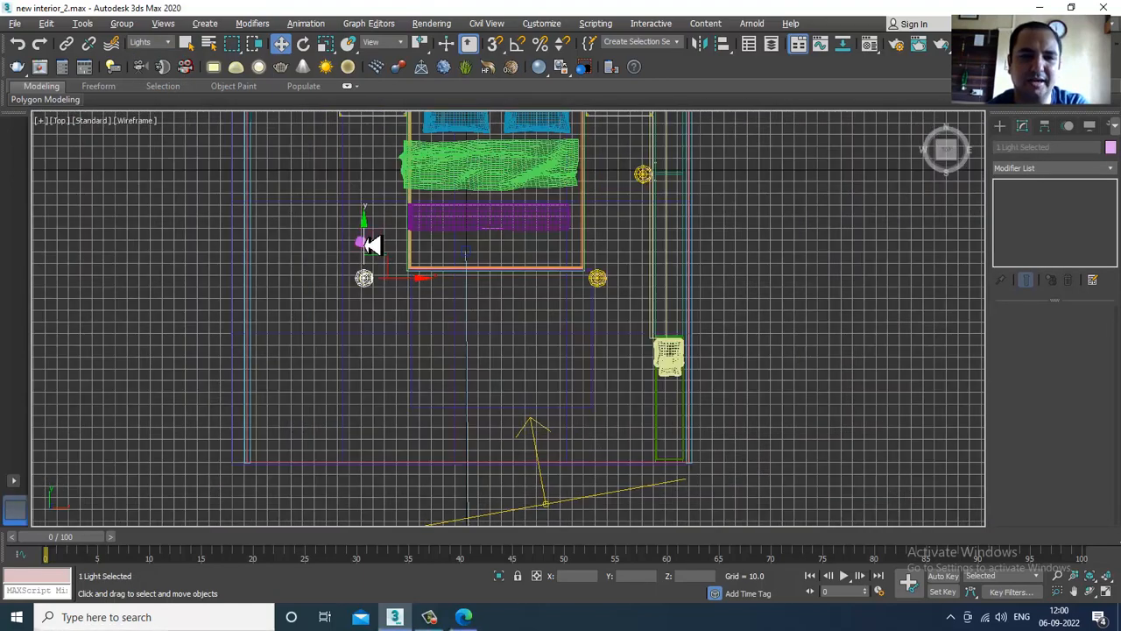
pyautogui.keyDown('shift'); pyautogui.moveTo(377, 247); pyautogui.dragTo(391, 381); pyautogui.keyUp('shift')
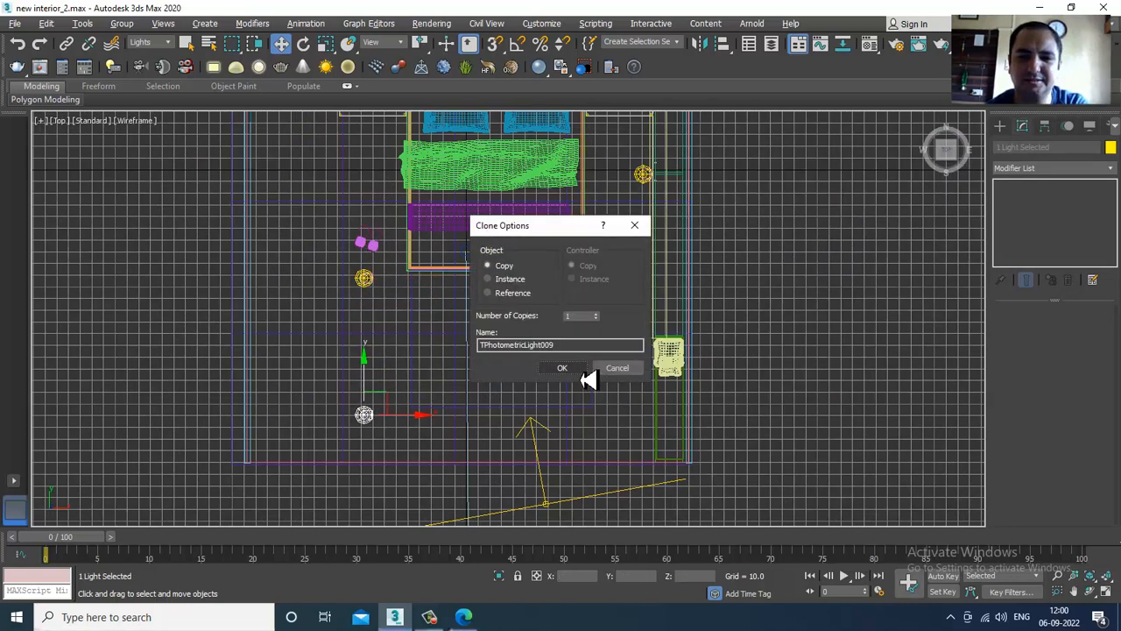
pyautogui.click(510, 278)
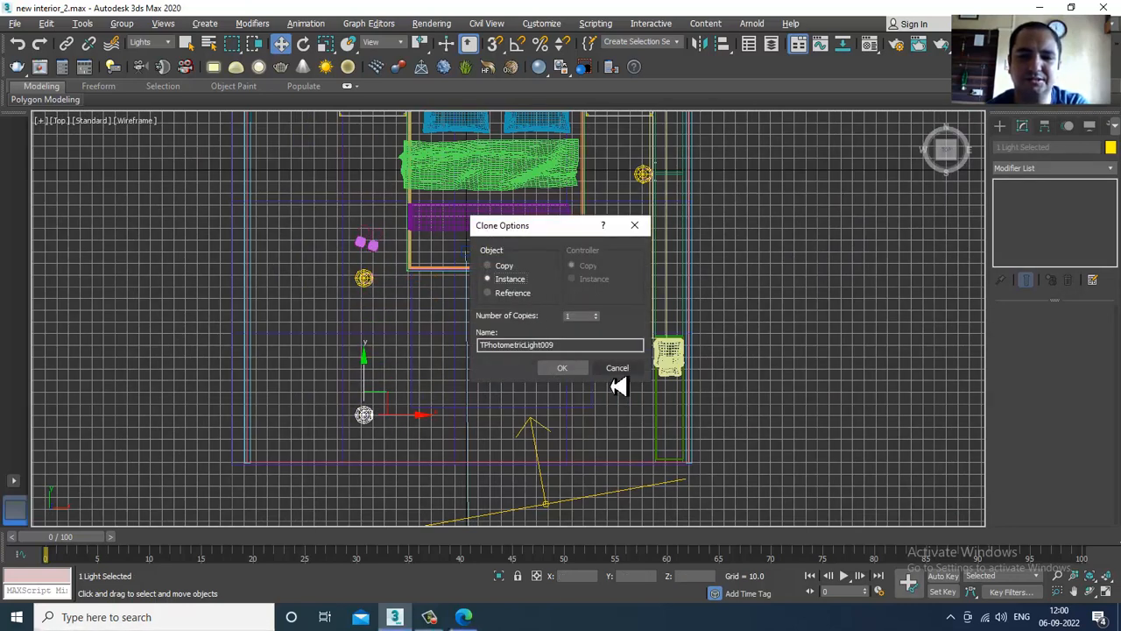
pyautogui.click(501, 265)
pyautogui.click(568, 371)
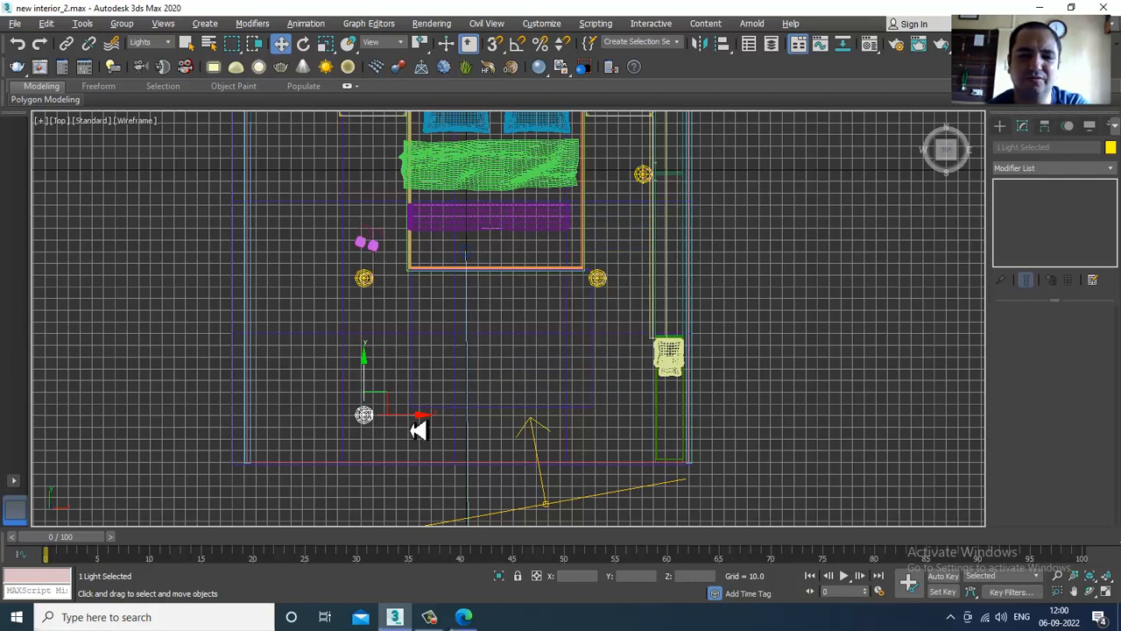
# Move the copied light toward the left wall to about X -152, and lower its target near the floor to about Z 11.6.
pyautogui.moveTo(413, 428); pyautogui.dragTo(351, 429)
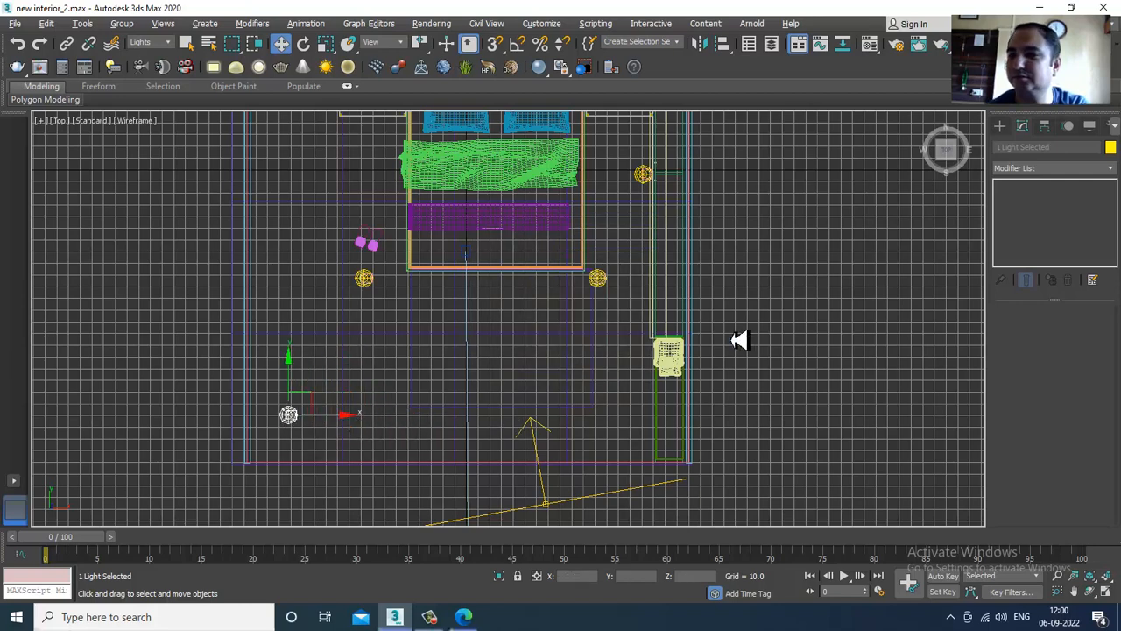
pyautogui.click(345, 445)
pyautogui.click(291, 418)
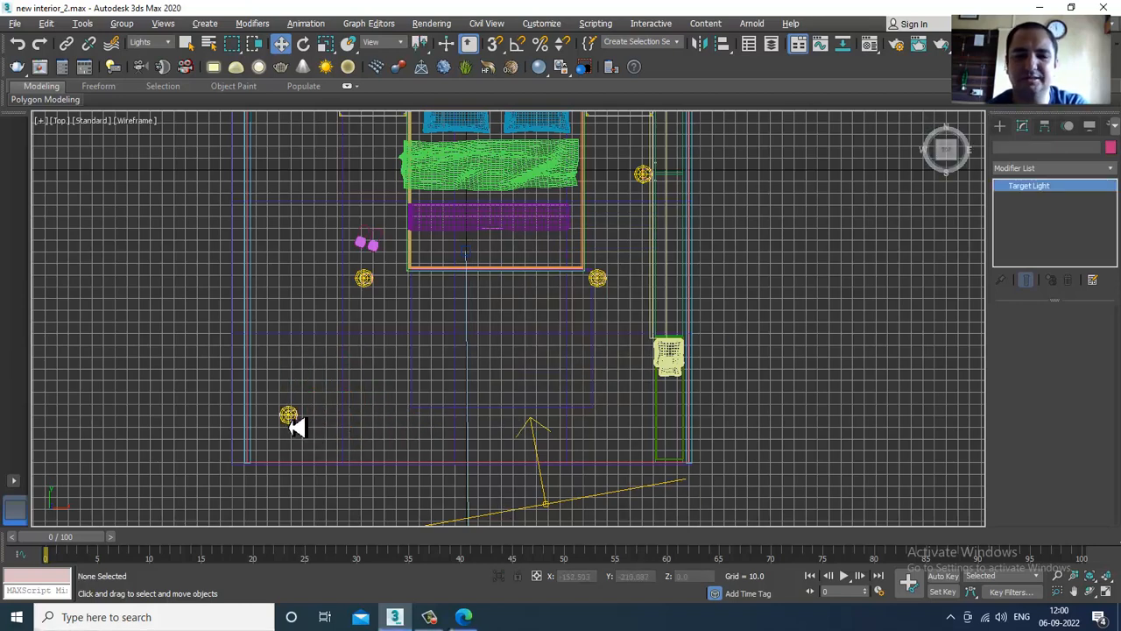
pyautogui.hotkey('alt', 'w')
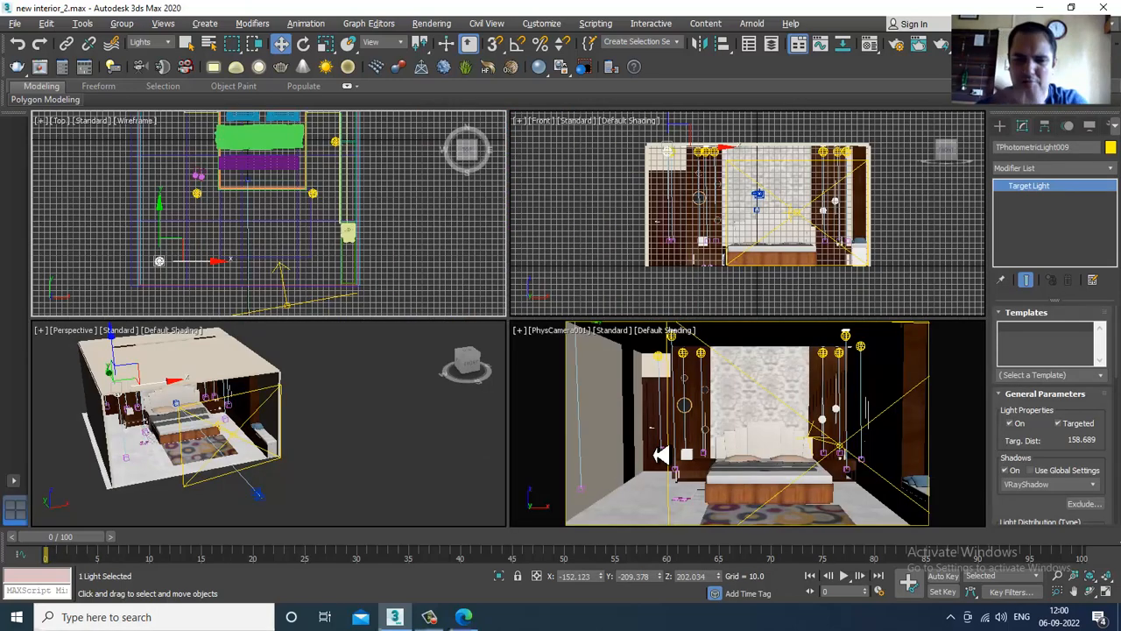
pyautogui.click(589, 500)
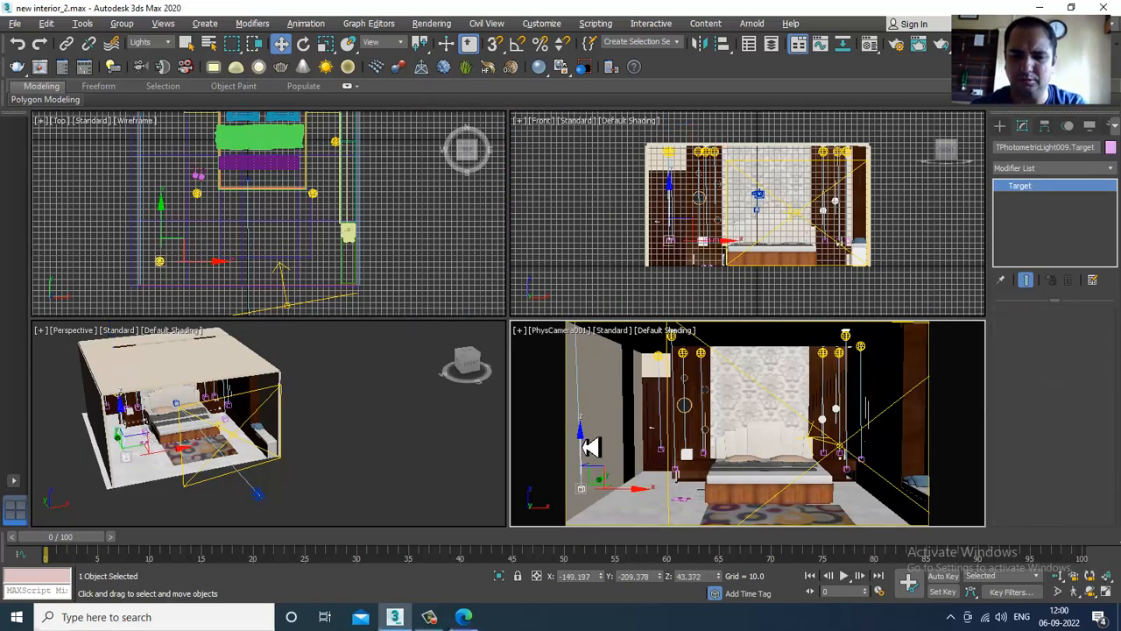
pyautogui.moveTo(591, 448); pyautogui.dragTo(593, 481)
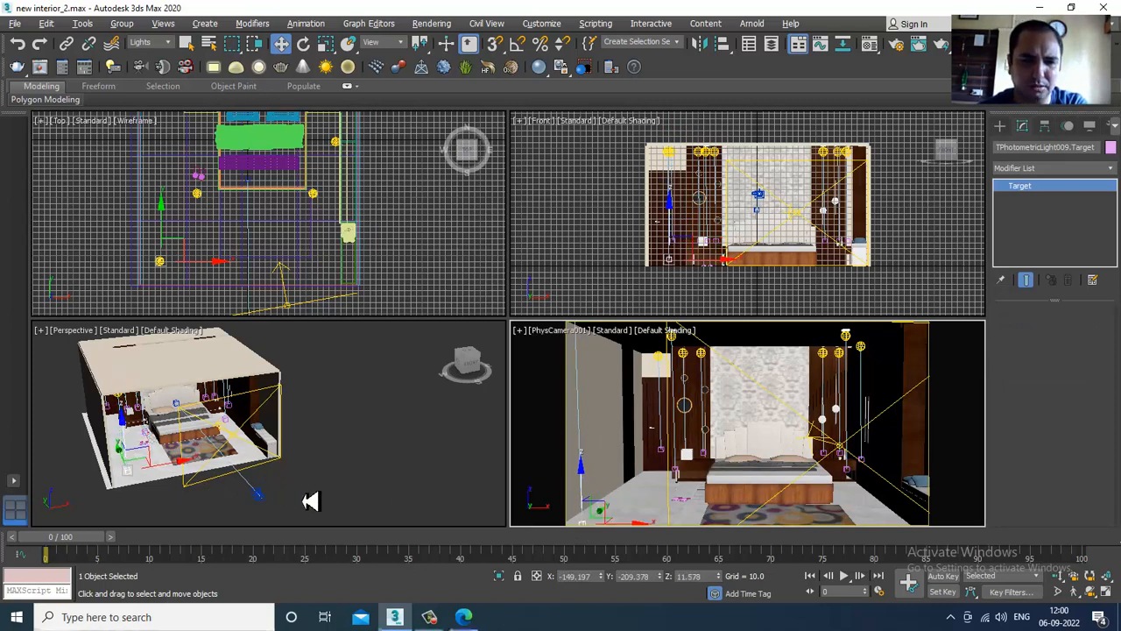
# Set the intensity of the copied photometric light near the room's front left corner to 519 cd.
pyautogui.click(353, 460)
pyautogui.keyDown('alt'); pyautogui.moveTo(352, 460); pyautogui.dragTo(227, 385, button='middle'); pyautogui.keyUp('alt')
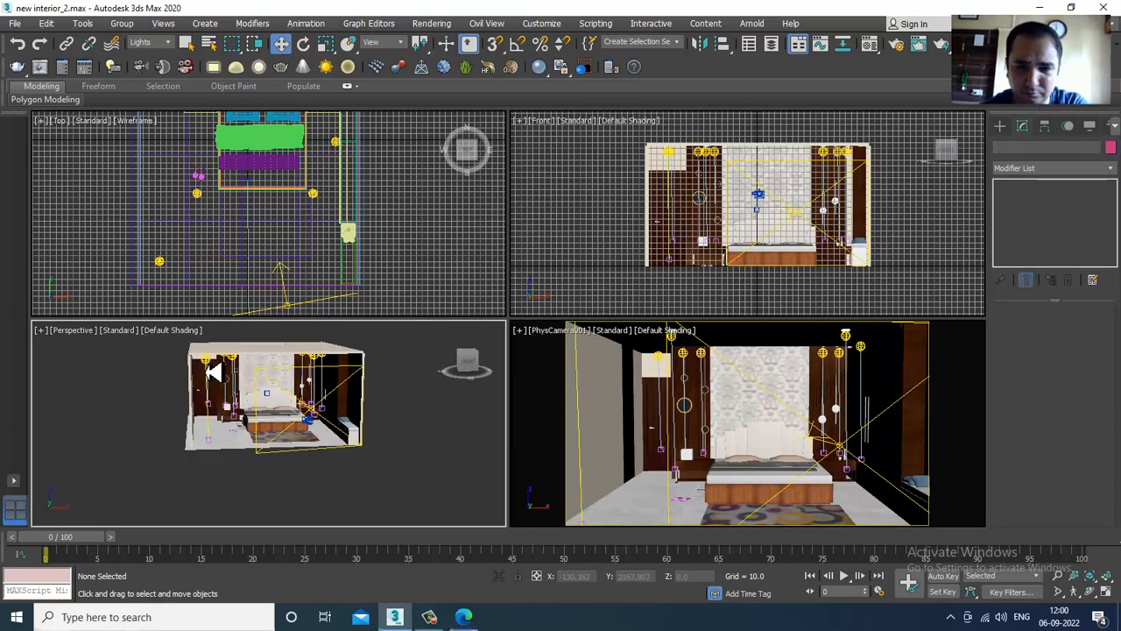
pyautogui.click(213, 371)
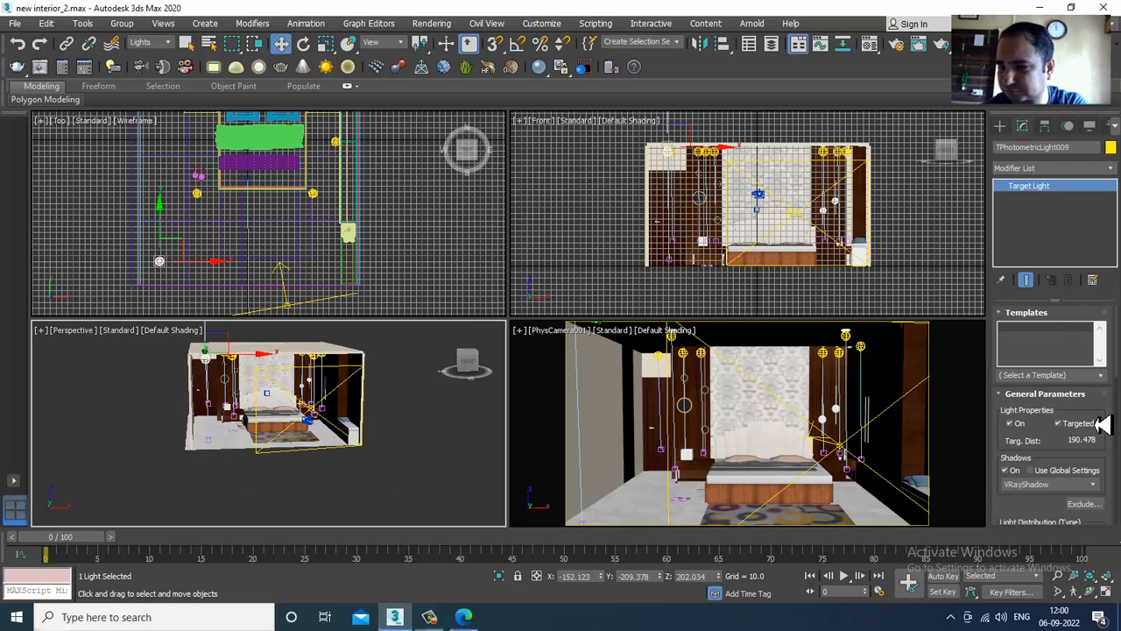
pyautogui.scroll(-5, 1092, 449)
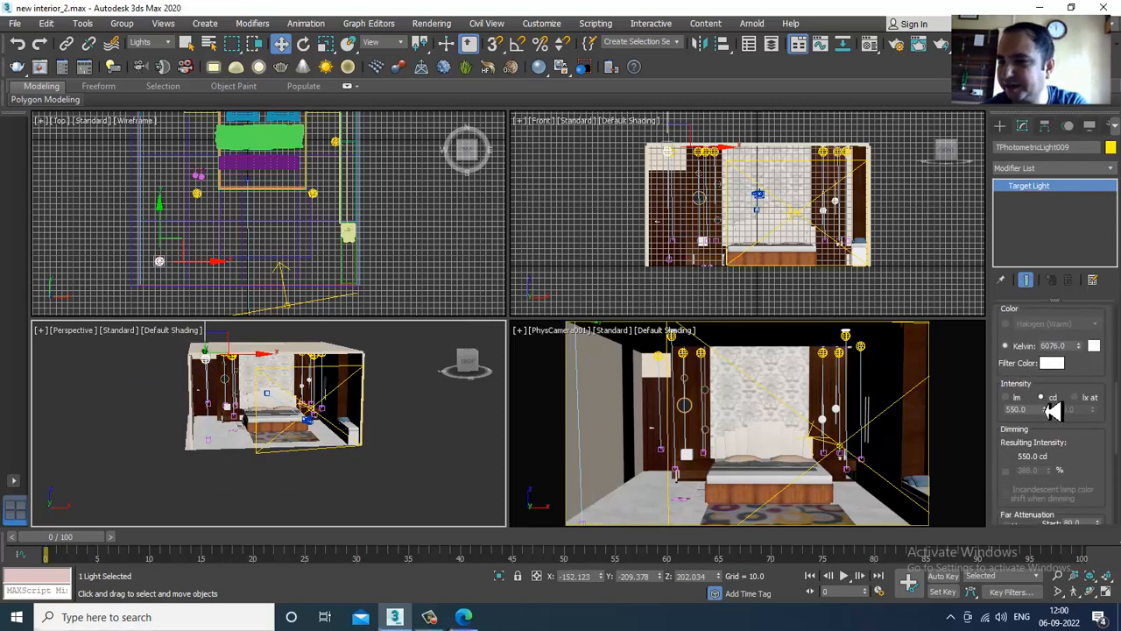
pyautogui.moveTo(1051, 419); pyautogui.dragTo(1043, 439)
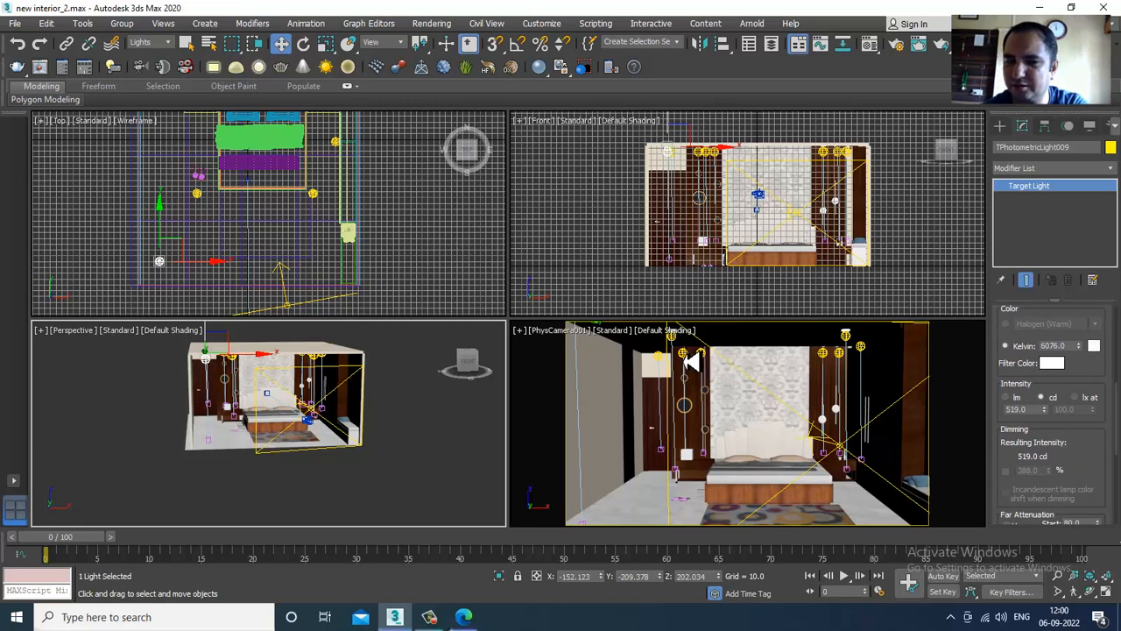
# Inspect the intensity of TPhotometricLight003, and run a V-Ray IPR preview in the PhysCamera001 viewport and stop it.
pyautogui.click(684, 366)
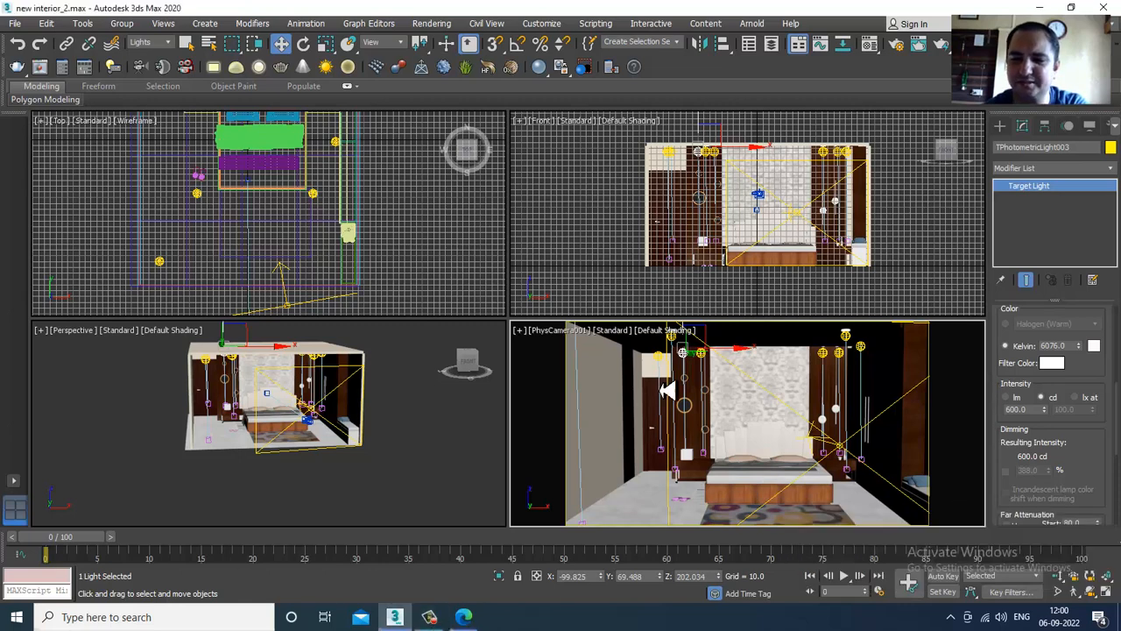
pyautogui.click(769, 399)
pyautogui.hotkey('alt', 'w')
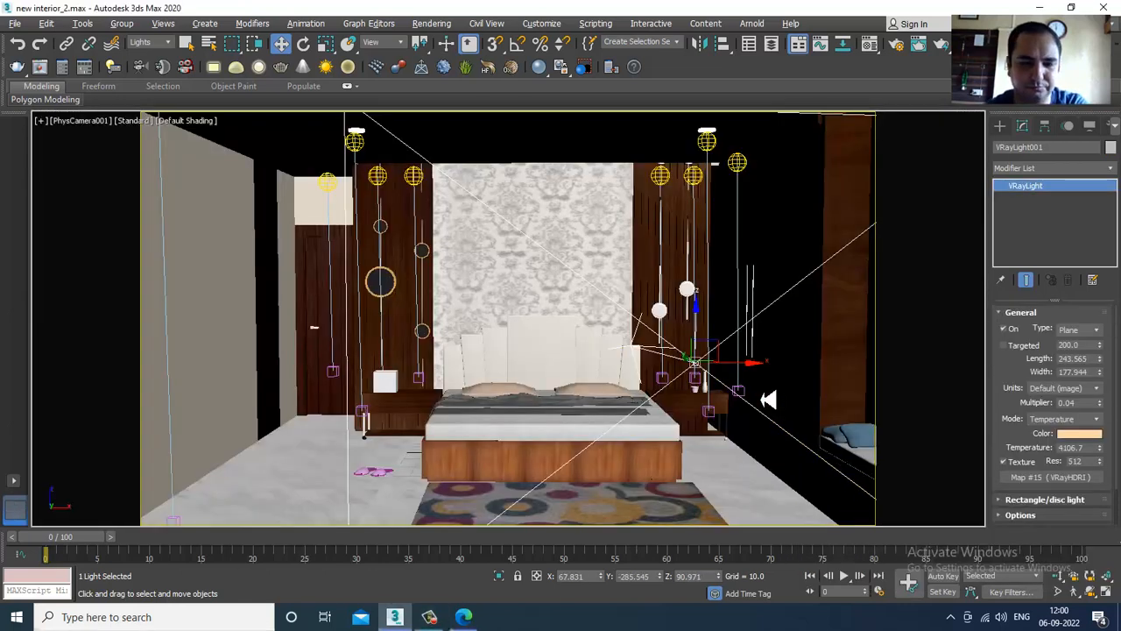
pyautogui.hotkey('alt', 'w')
pyautogui.click(641, 359)
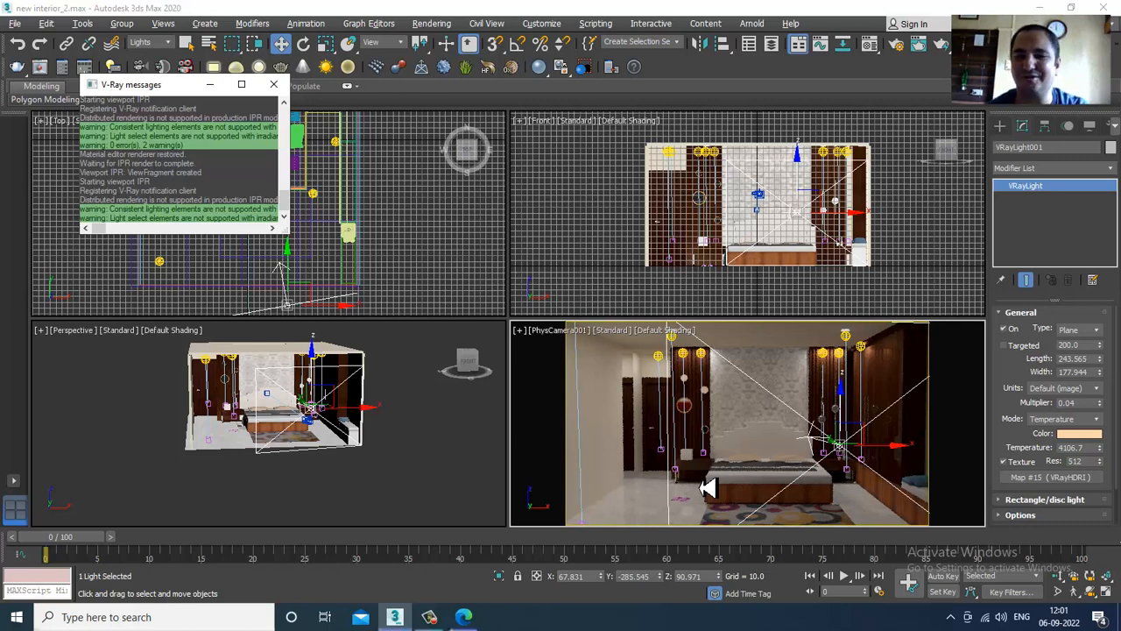
pyautogui.click(615, 338)
pyautogui.click(615, 338)
pyautogui.click(644, 360)
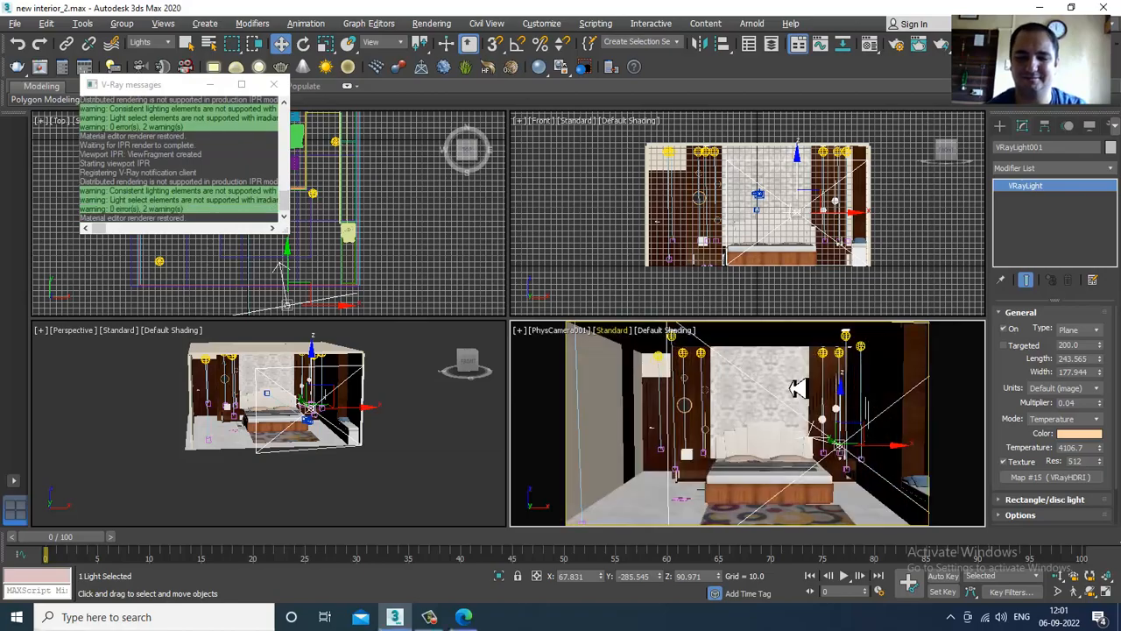